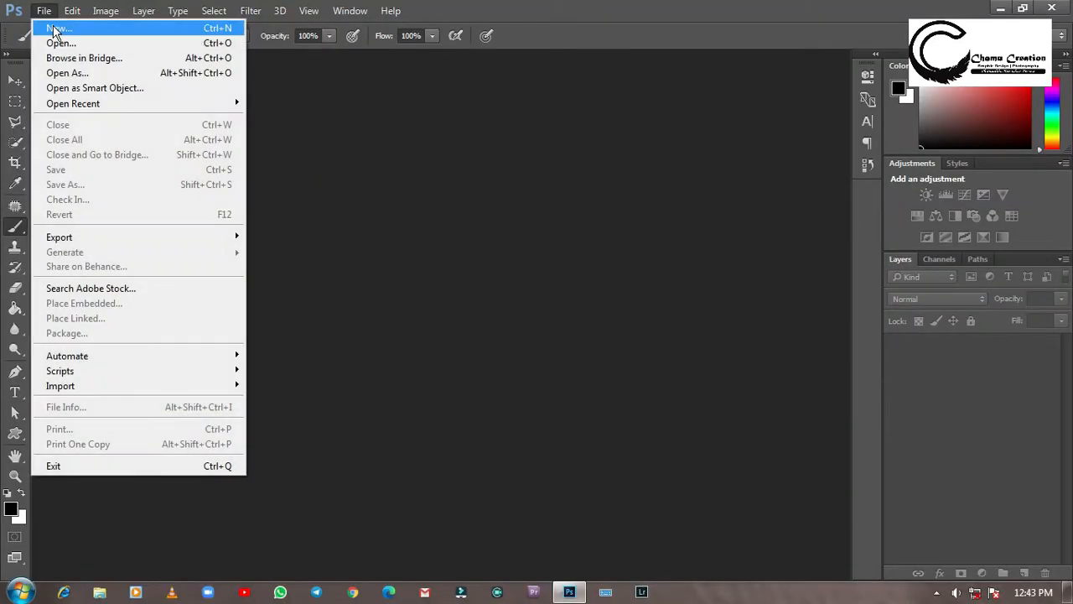
- Create a 3000 × 3000 pixel, 72 pixels/inch RGB document with a black background, and unlock its Background layer
{"action": "left_click", "coordinate": [50, 25]}
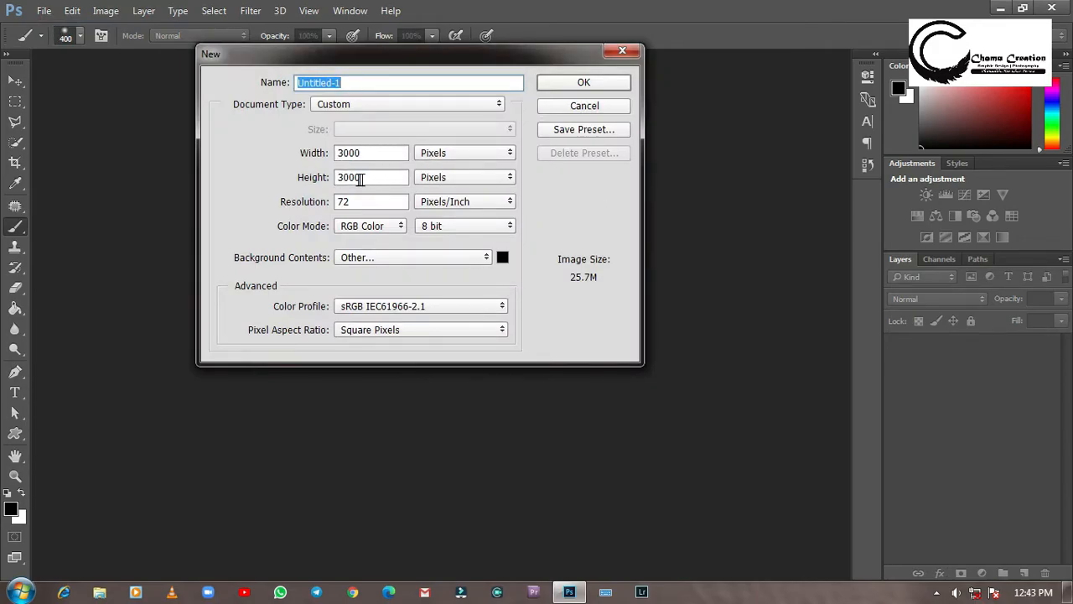
{"action": "left_click", "coordinate": [484, 259]}
{"action": "left_click", "coordinate": [394, 305]}
{"action": "left_click_drag", "start_coordinate": [593, 273], "coordinate": [593, 283]}
{"action": "left_click", "coordinate": [964, 82]}
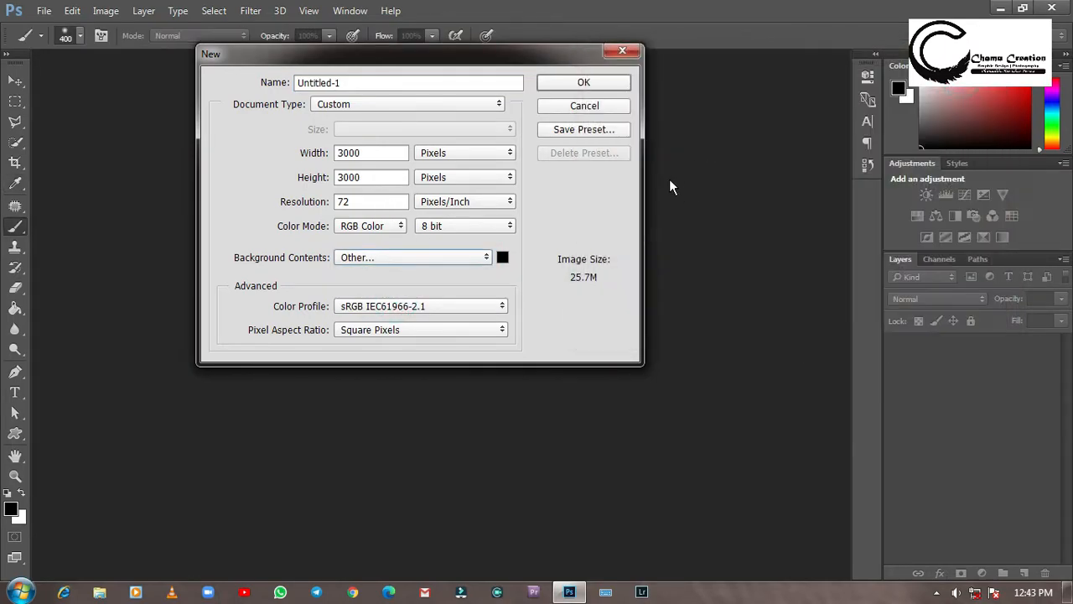
{"action": "left_click", "coordinate": [613, 88]}
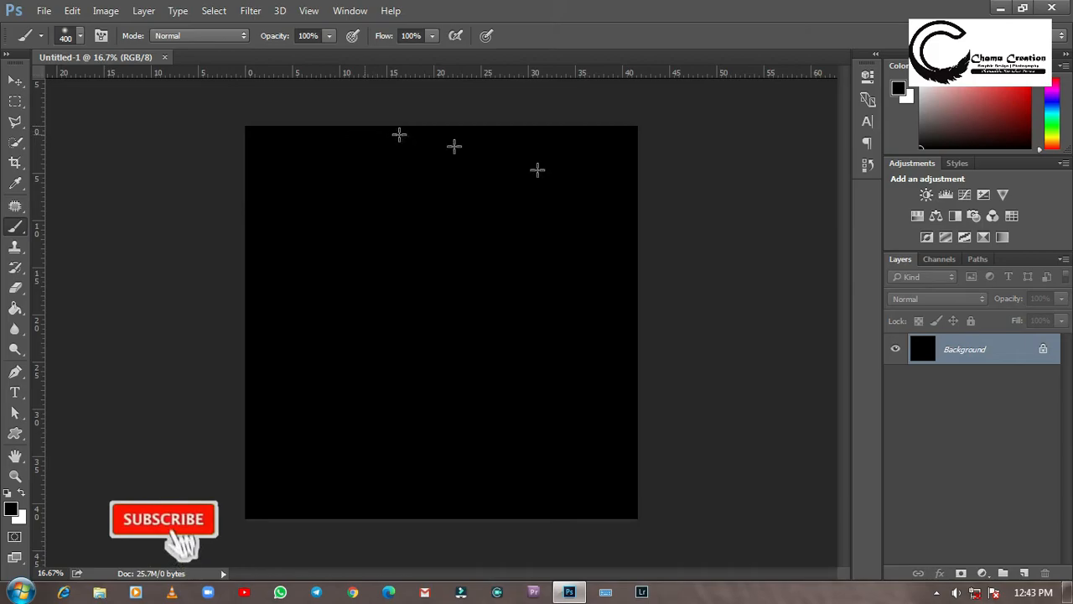
{"action": "left_click", "coordinate": [1044, 350]}
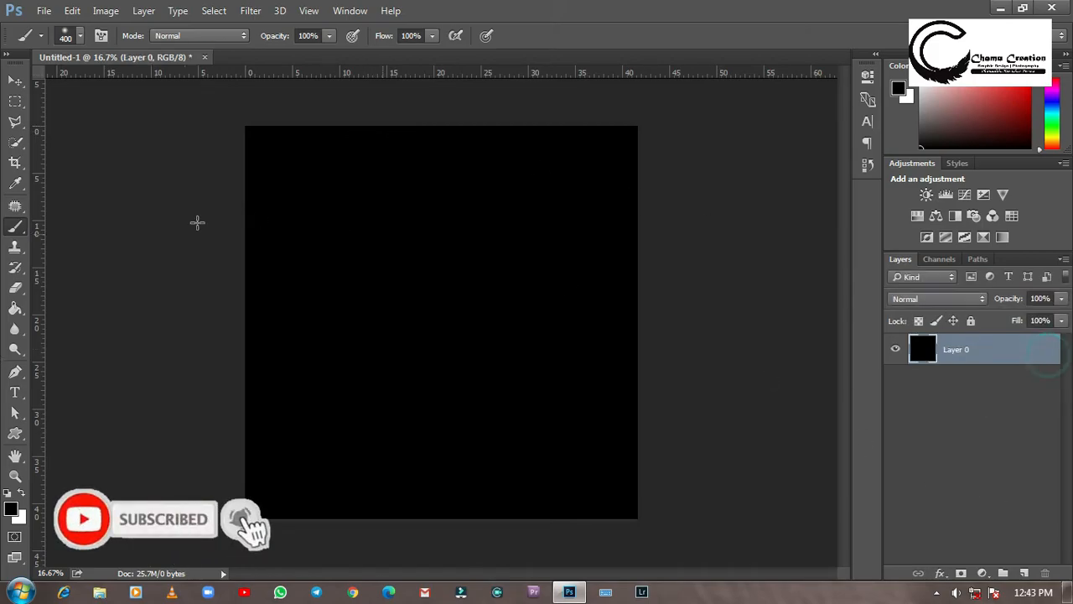
- Set the text colour to white (ffffff) and start a text line in the left part of the canvas
{"action": "left_click", "coordinate": [17, 393]}
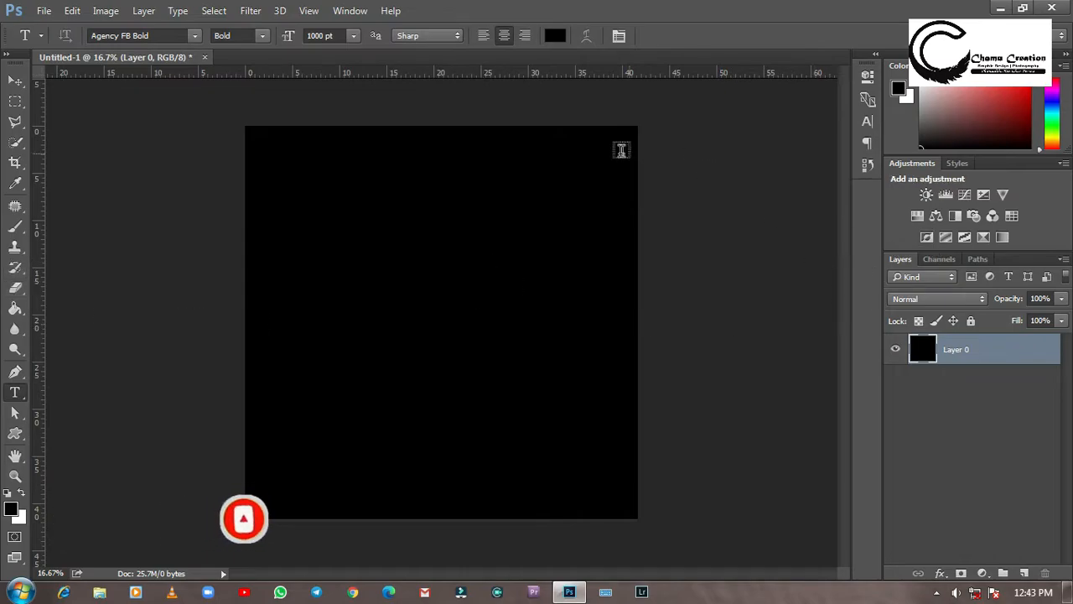
{"action": "left_click", "coordinate": [552, 36]}
{"action": "type", "text": "ffffff"}
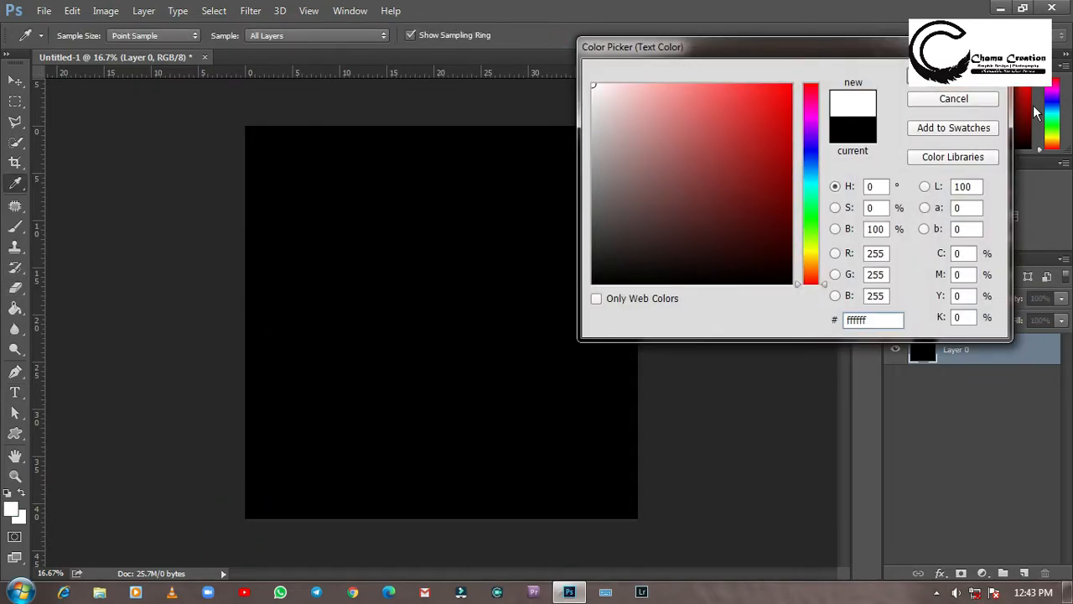
{"action": "left_click", "coordinate": [964, 77]}
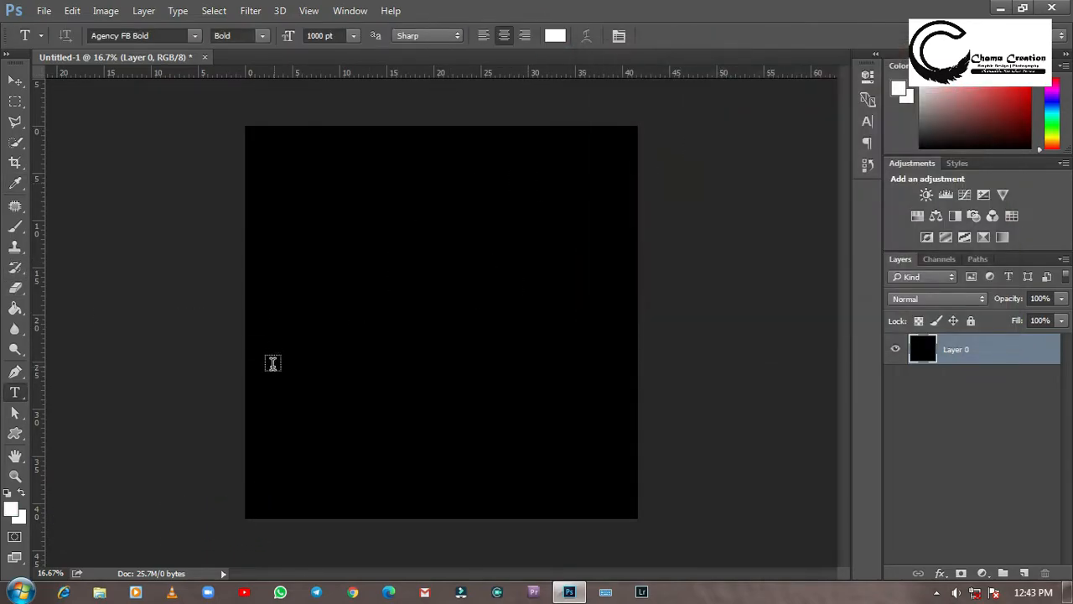
{"action": "left_click", "coordinate": [302, 315]}
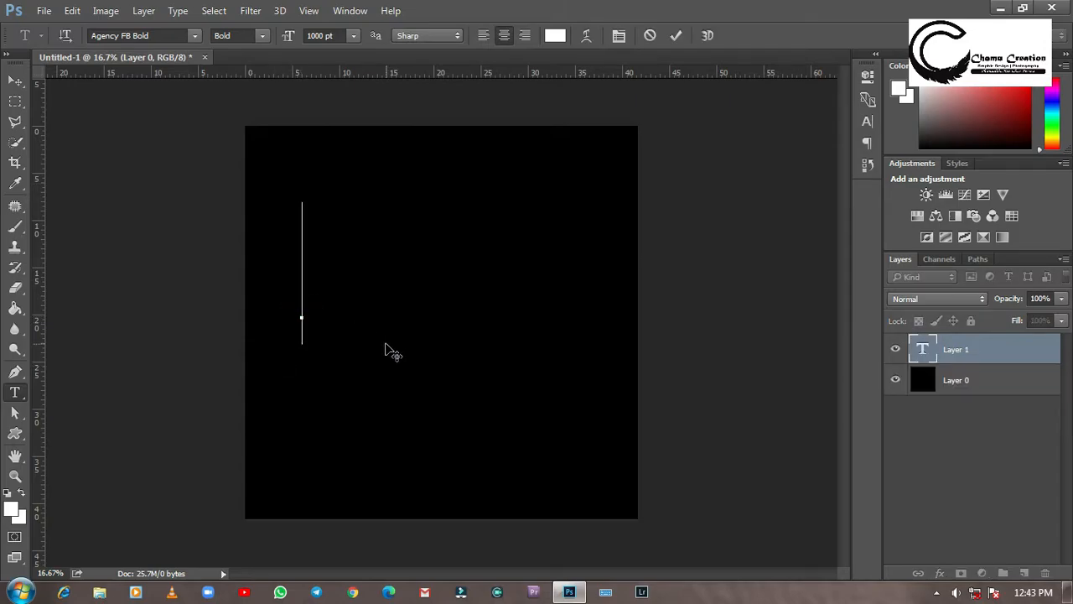
{"action": "type", "text": "CHAMU"}
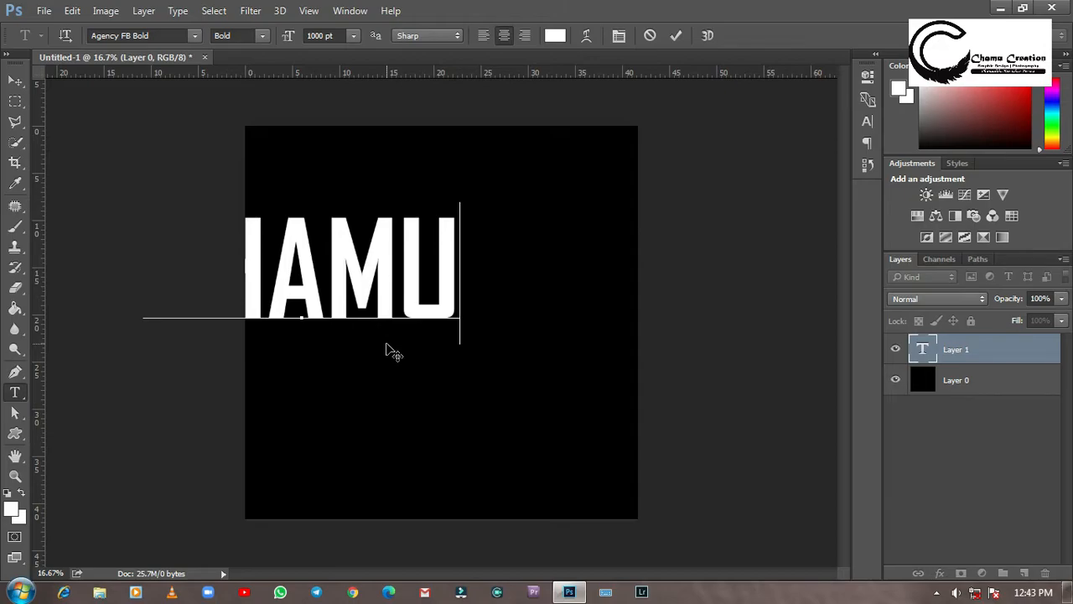
{"action": "key", "text": "BackSpace"}
{"action": "key", "text": "BackSpace"}
{"action": "key", "text": "BackSpace"}
{"action": "key", "text": "BackSpace"}
{"action": "key", "text": "BackSpace"}
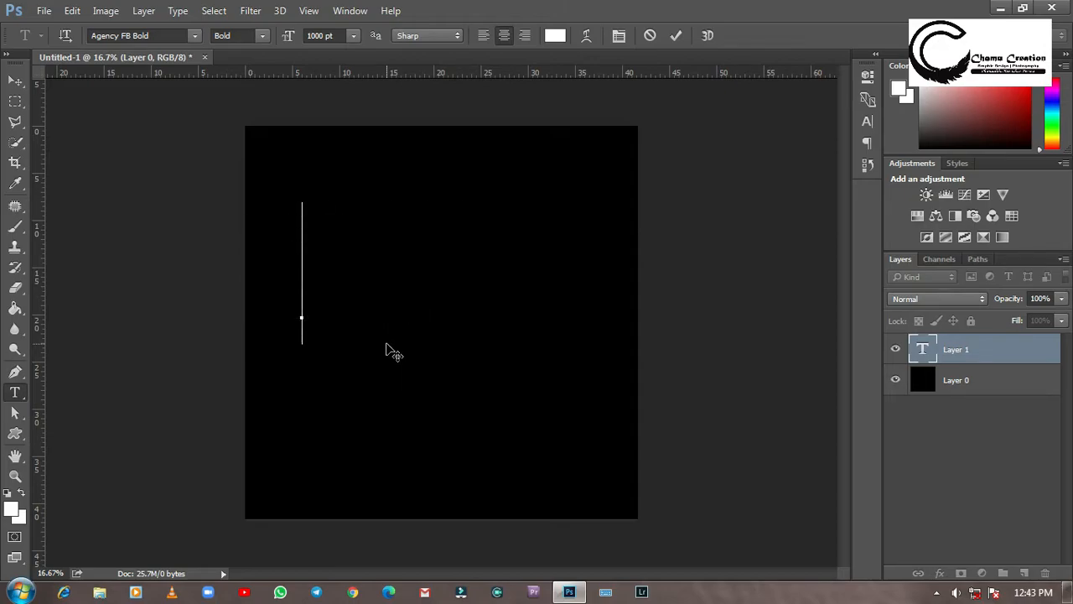
- Enter the text CHAMU and move it to the middle of the black canvas
{"action": "type", "text": "CHAM"}
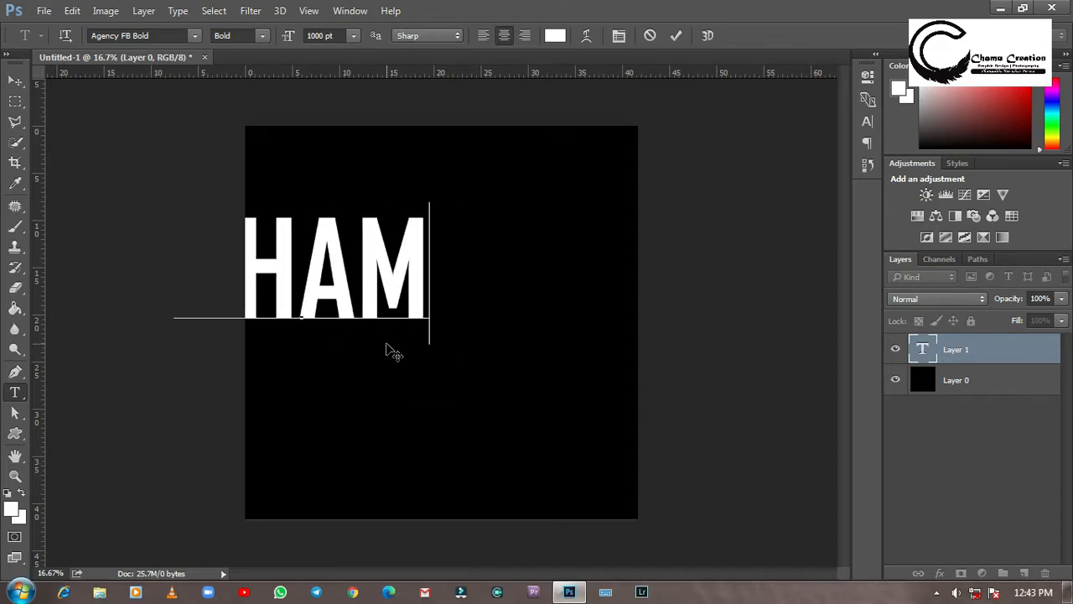
{"action": "type", "text": "U"}
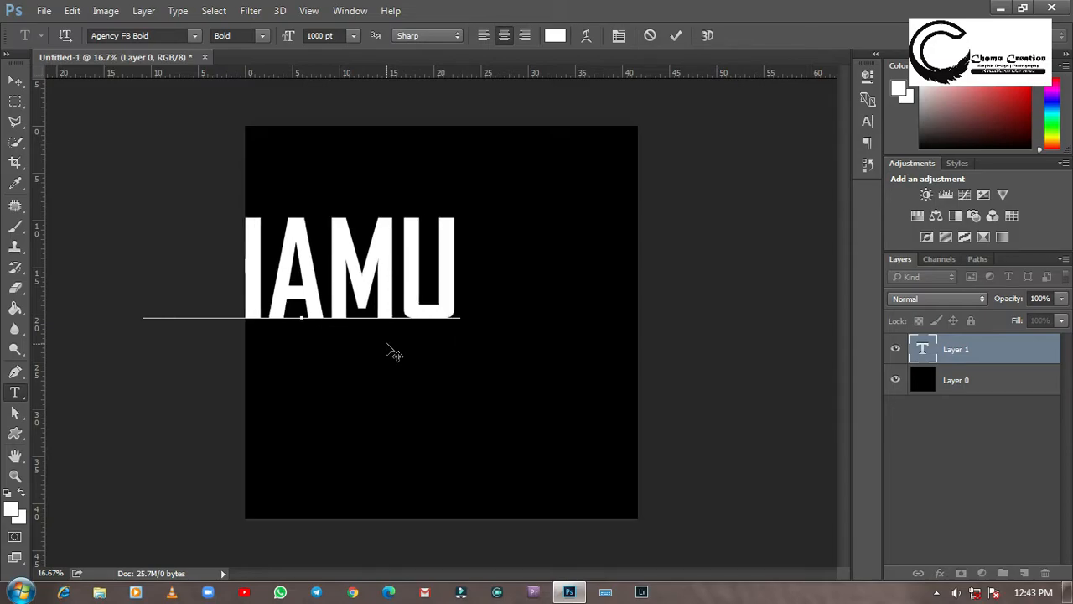
{"action": "left_click", "coordinate": [675, 37]}
{"action": "left_click", "coordinate": [15, 81]}
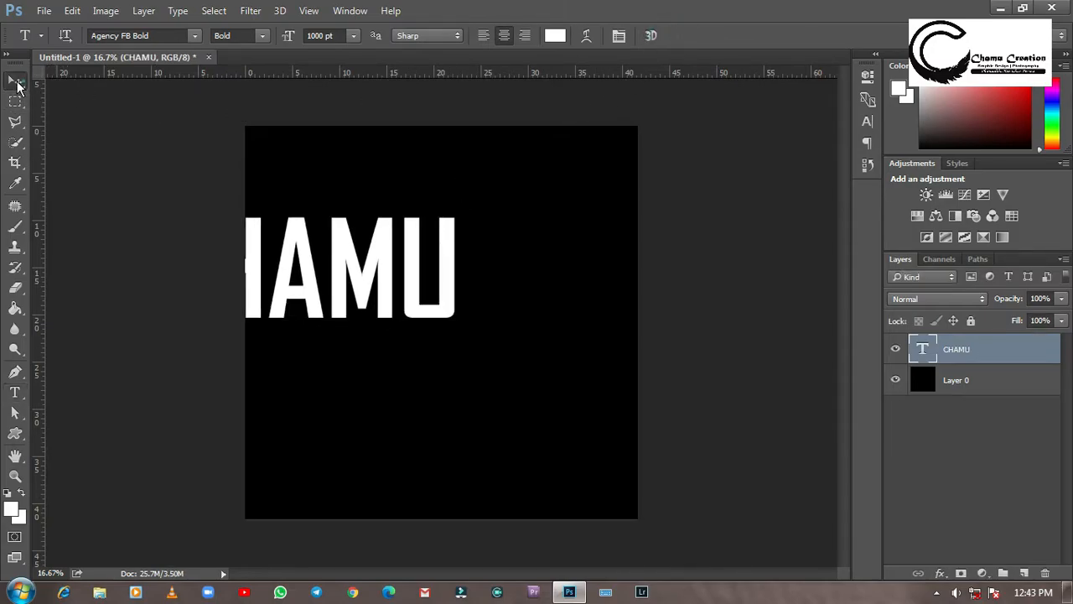
{"action": "left_click_drag", "start_coordinate": [356, 289], "coordinate": [498, 321]}
{"action": "scroll", "coordinate": [454, 443], "scroll_direction": "up", "scroll_amount": 4}
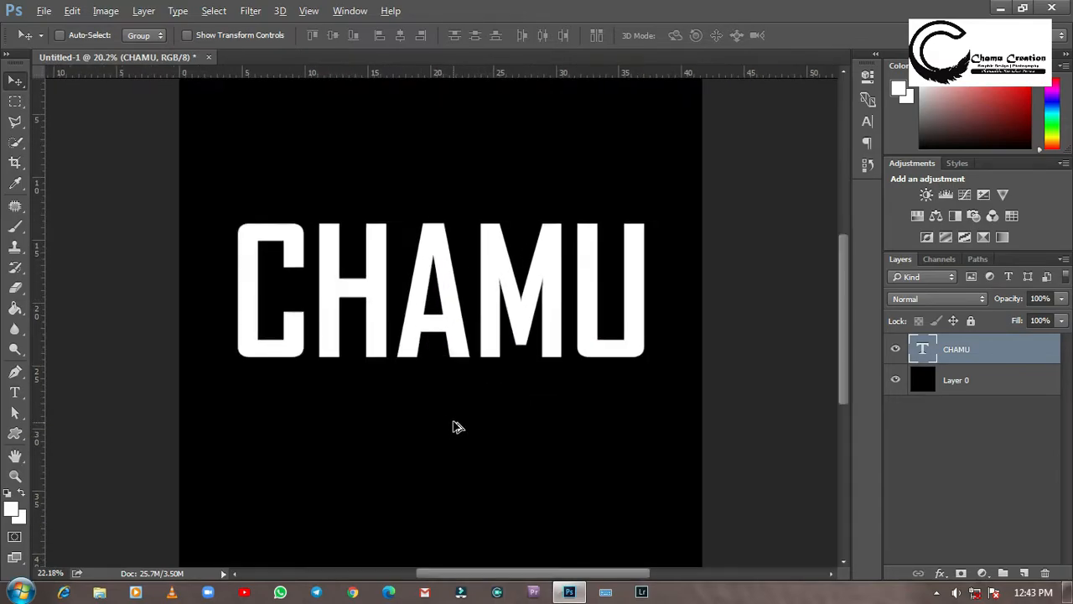
{"action": "scroll", "coordinate": [465, 419], "scroll_direction": "down", "scroll_amount": 3}
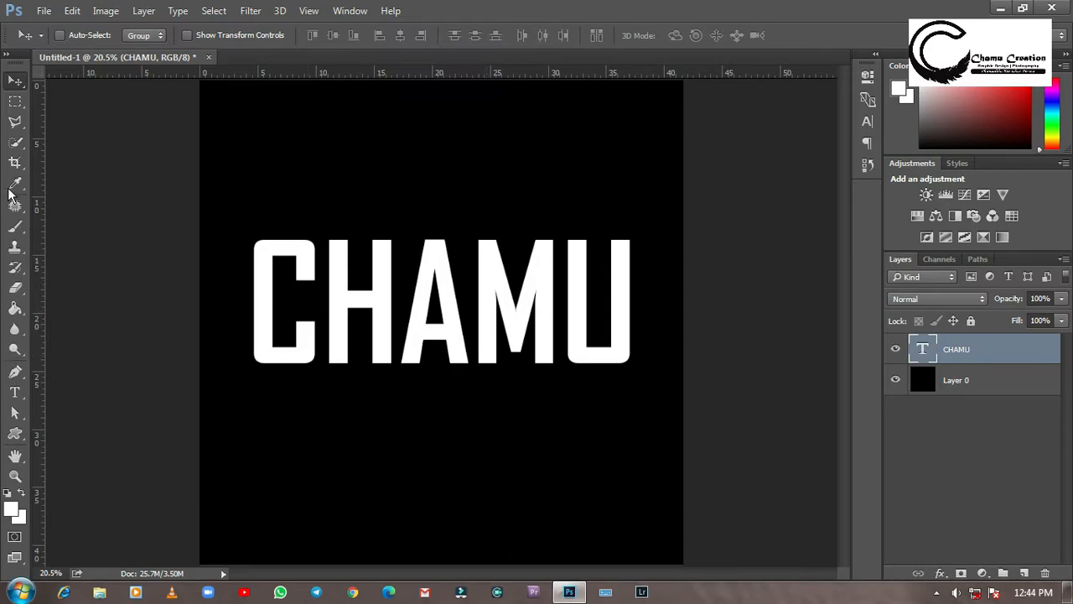
- Select the upper half of the CHAMU text with the Polygonal Lasso tool and add a layer mask from the selection
{"action": "left_click_drag", "start_coordinate": [15, 121], "coordinate": [98, 139]}
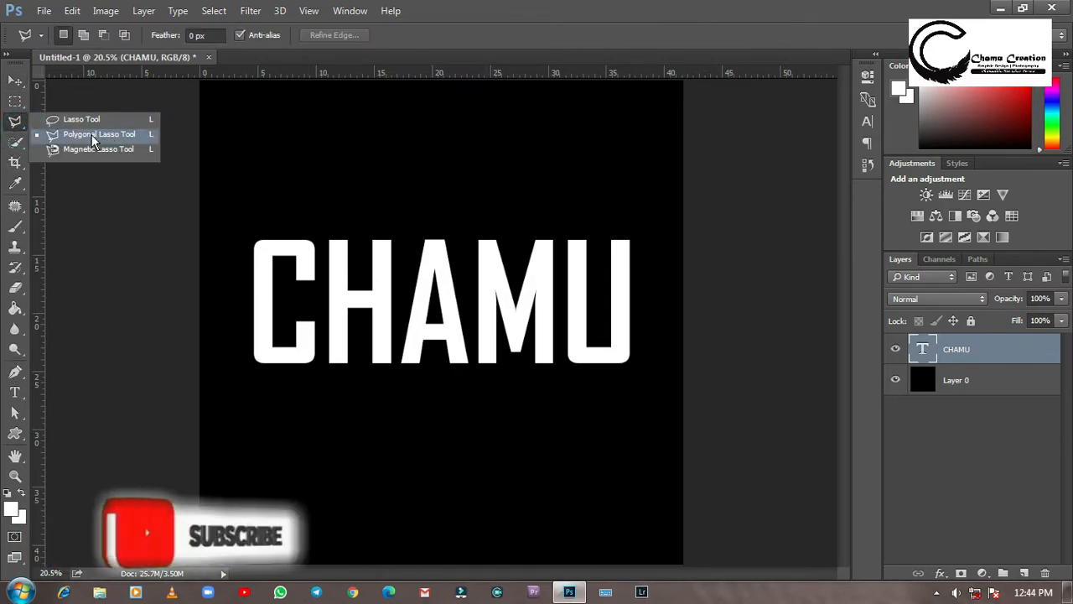
{"action": "left_click", "coordinate": [91, 136]}
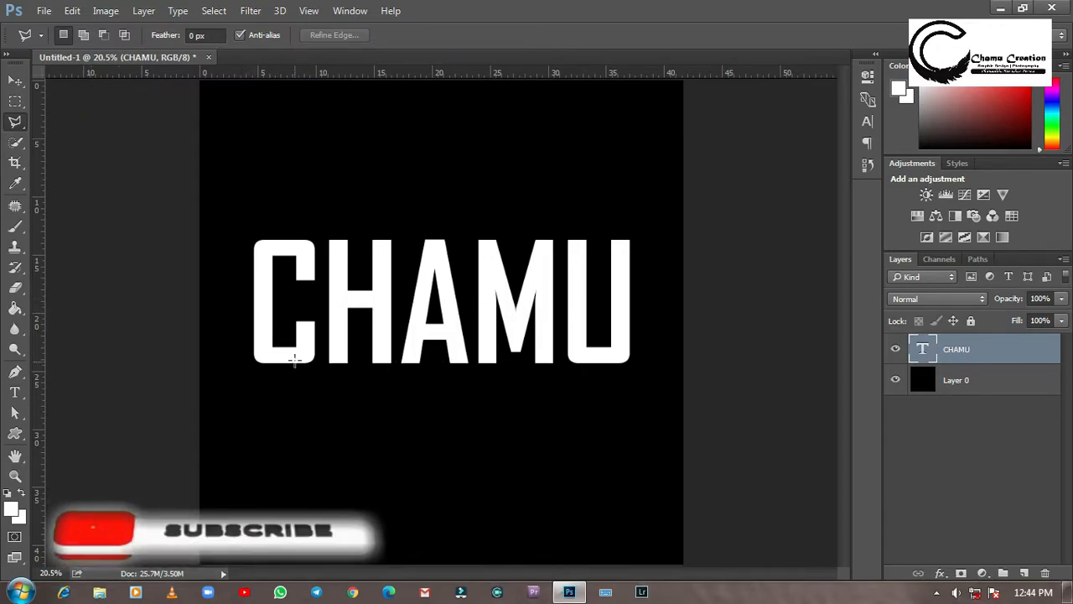
{"action": "left_click", "coordinate": [234, 299]}
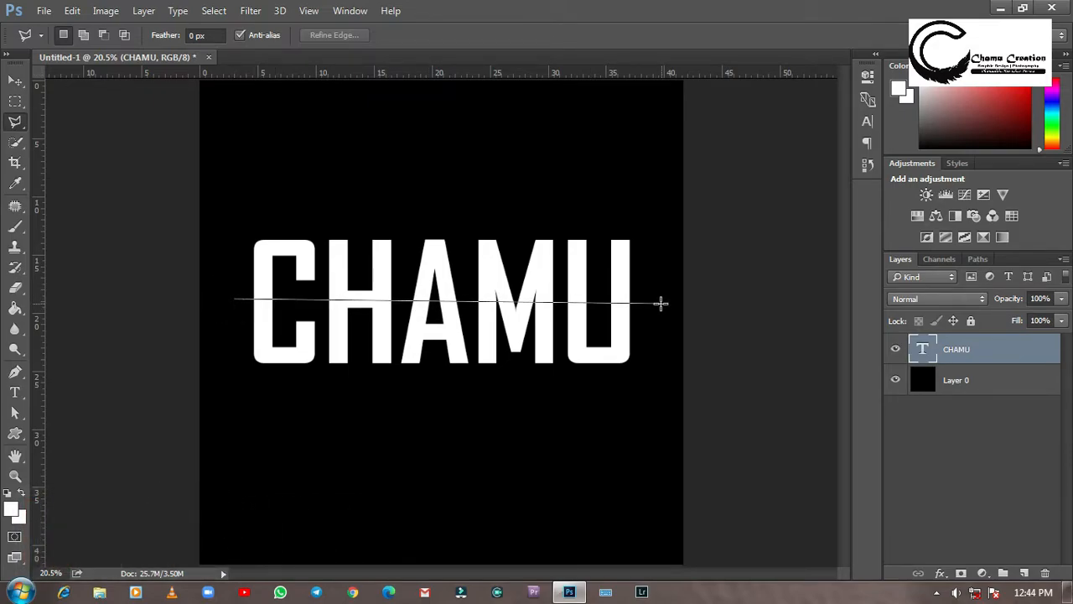
{"action": "left_click", "coordinate": [661, 304]}
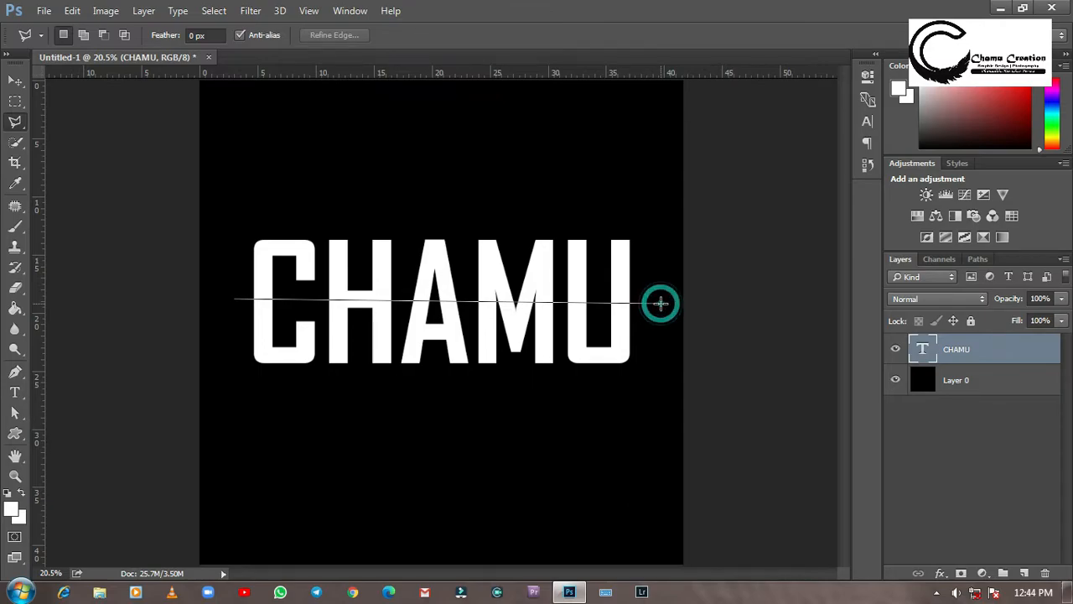
{"action": "left_click", "coordinate": [658, 186]}
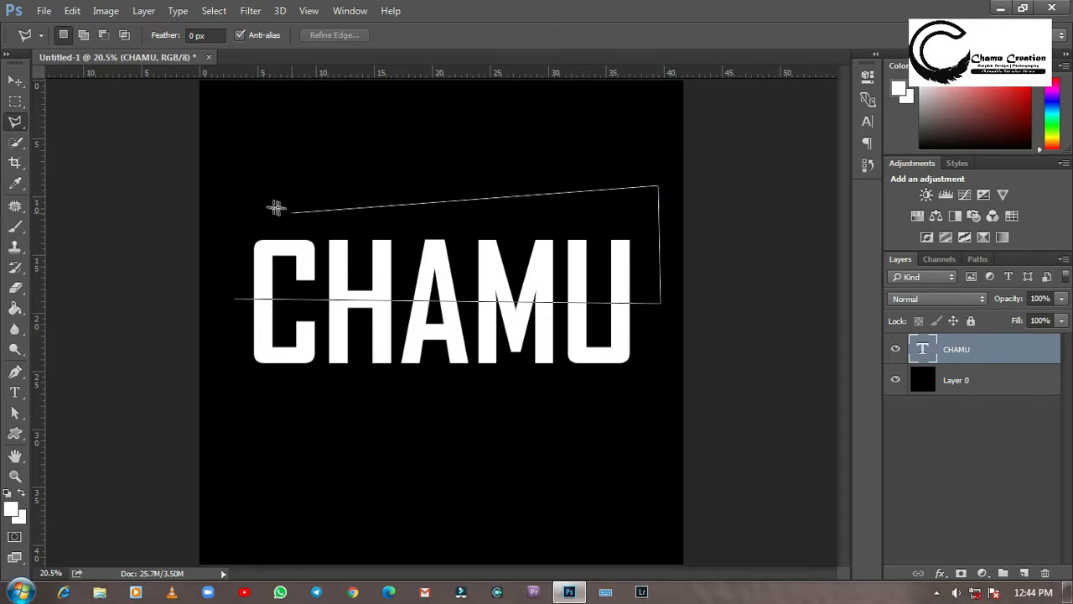
{"action": "left_click", "coordinate": [237, 180]}
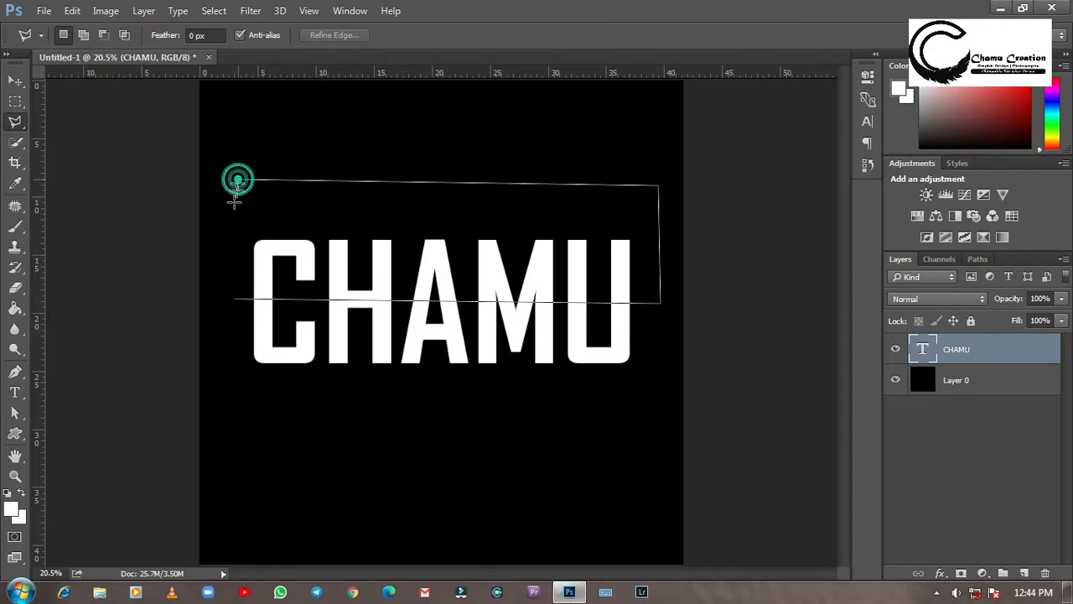
{"action": "left_click", "coordinate": [236, 302]}
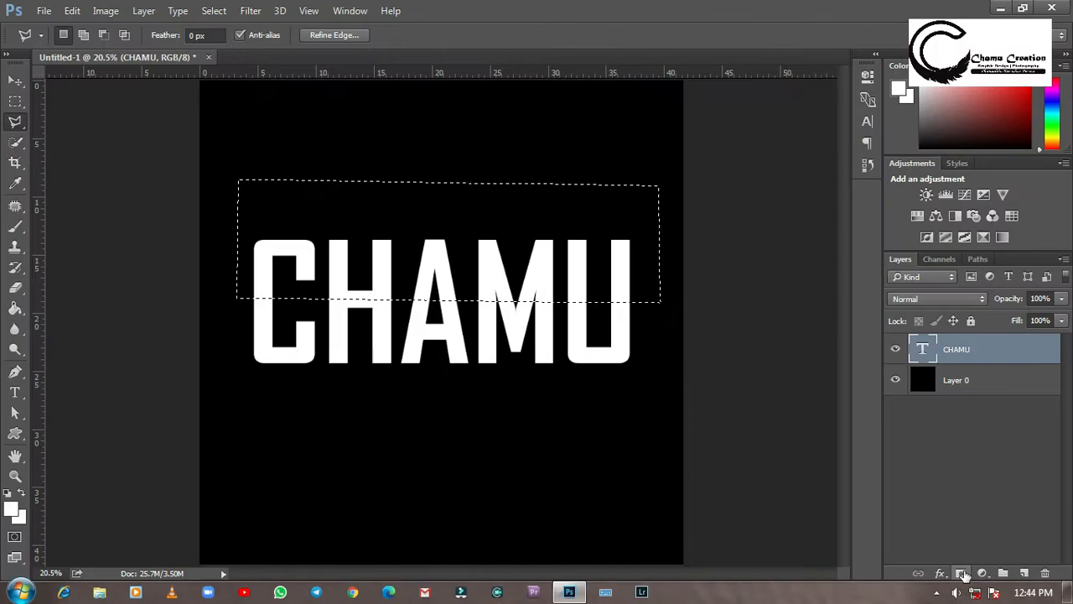
{"action": "left_click", "coordinate": [562, 464]}
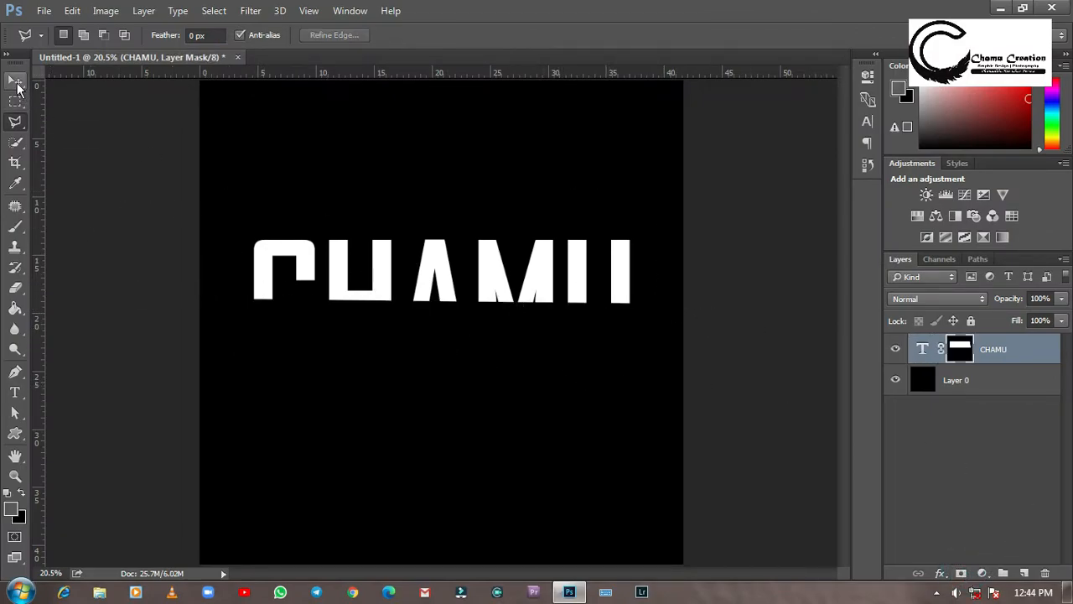
- Duplicate the masked CHAMU layer and invert the copy's layer mask to reveal only the lower half of the letters
{"action": "left_click", "coordinate": [16, 82]}
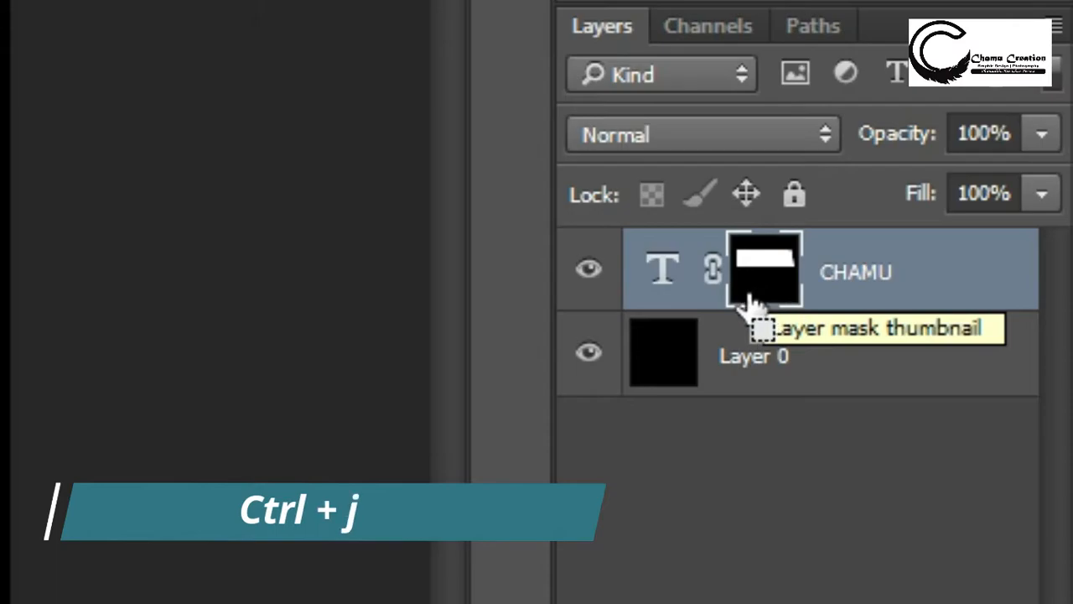
{"action": "key", "text": "ctrl+j"}
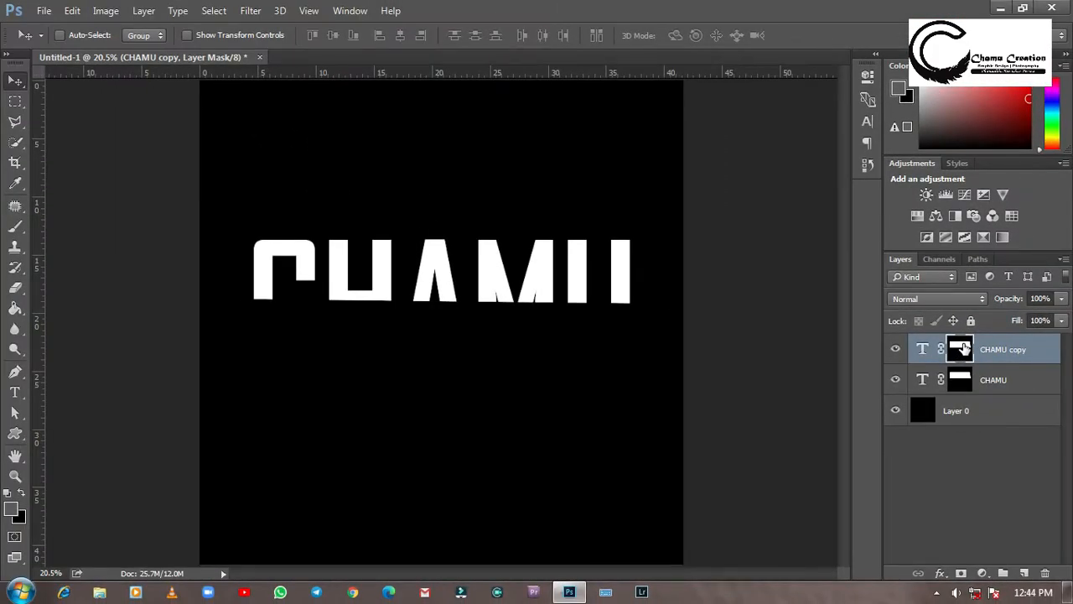
{"action": "left_click", "coordinate": [962, 349]}
{"action": "key", "text": "ctrl"}
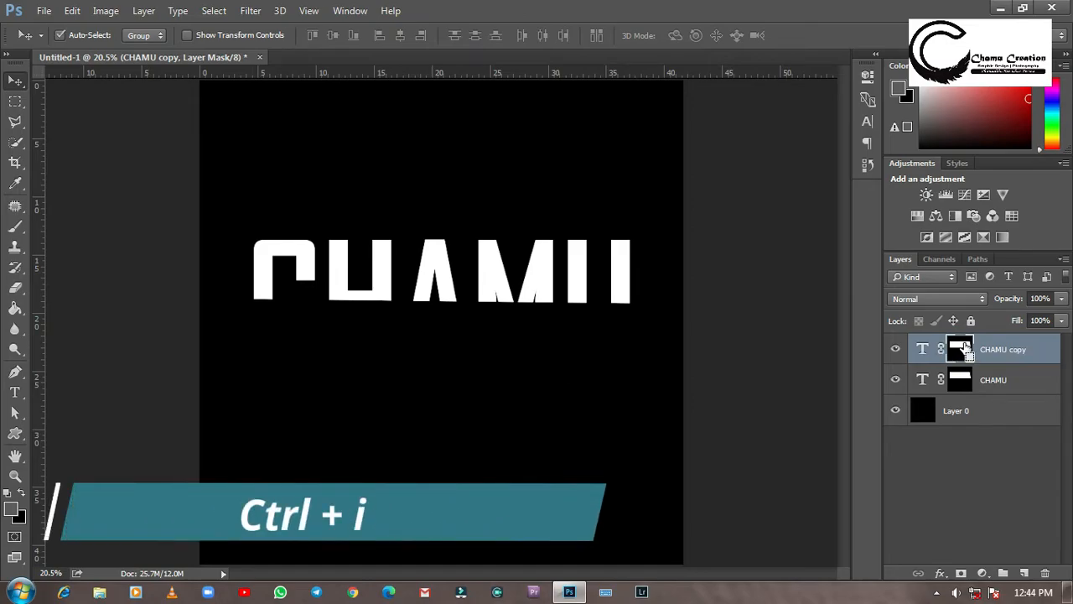
{"action": "key", "text": "ctrl+i"}
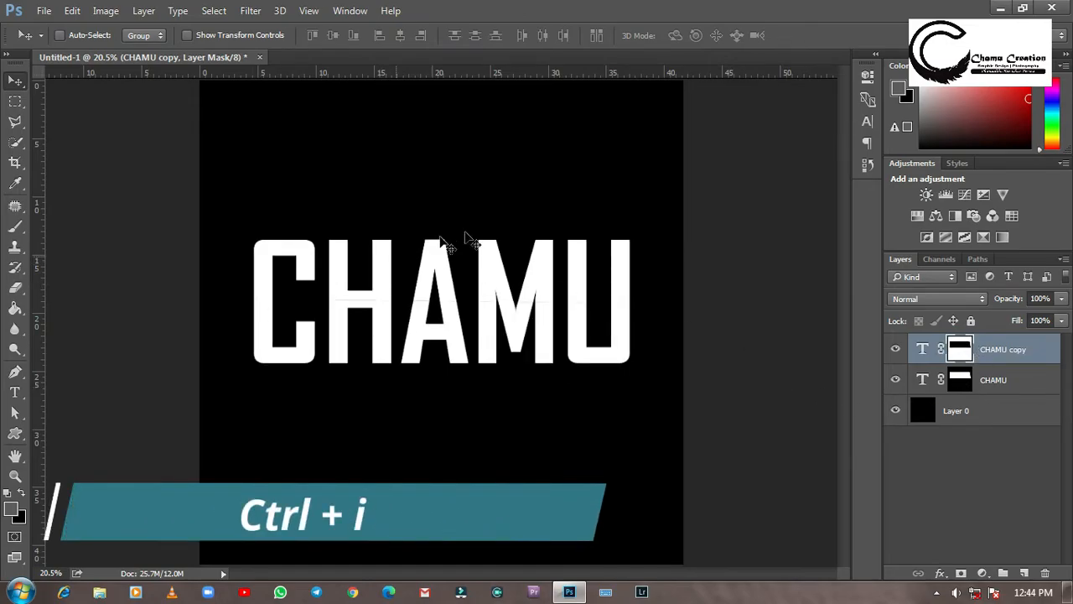
- Check the two text halves by toggling the visibility of the CHAMU copy and CHAMU layers
{"action": "left_click", "coordinate": [895, 349]}
{"action": "left_click", "coordinate": [896, 349]}
{"action": "left_click", "coordinate": [897, 380]}
{"action": "left_click", "coordinate": [897, 380]}
{"action": "left_click", "coordinate": [895, 349]}
{"action": "left_click", "coordinate": [895, 349]}
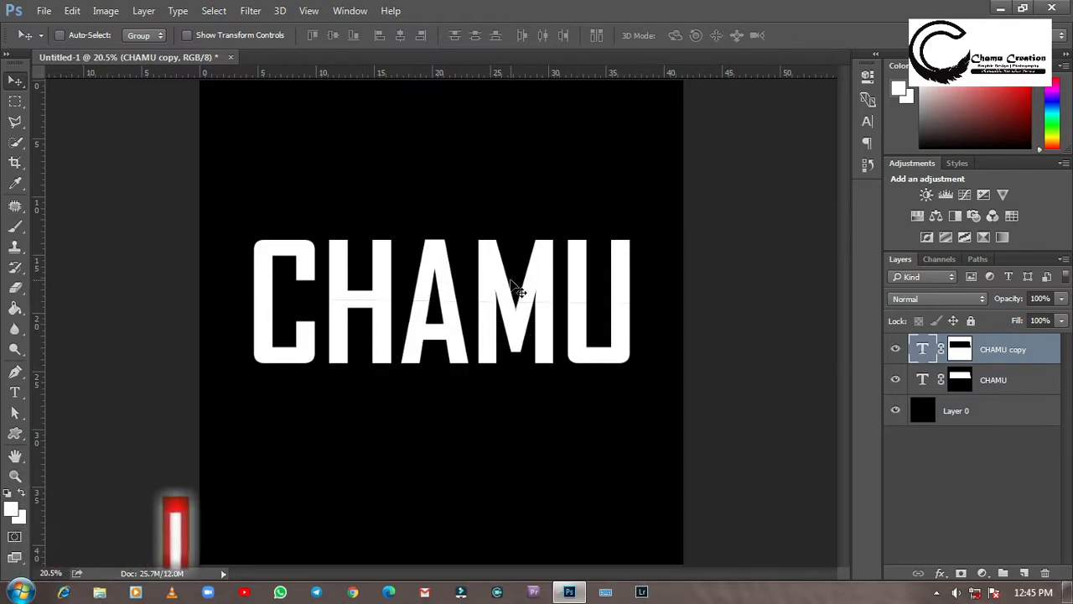
{"action": "left_click", "coordinate": [896, 351]}
{"action": "left_click", "coordinate": [896, 350]}
{"action": "left_click", "coordinate": [896, 350]}
{"action": "left_click", "coordinate": [896, 350]}
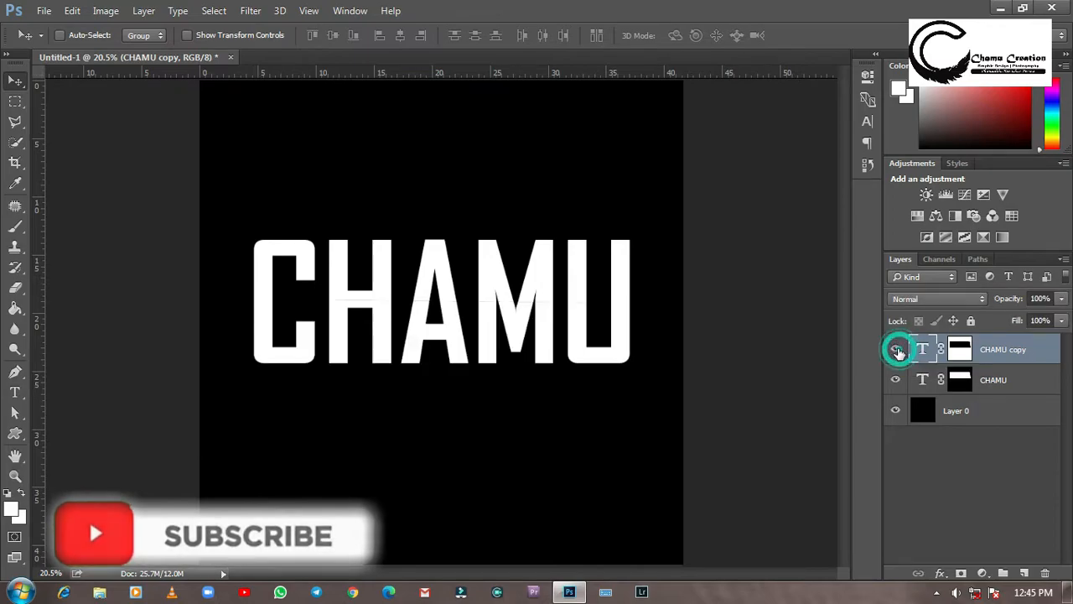
- Nudge the CHAMU copy layer, the lower half of the text, about 20 px to the right
{"action": "left_click", "coordinate": [922, 349]}
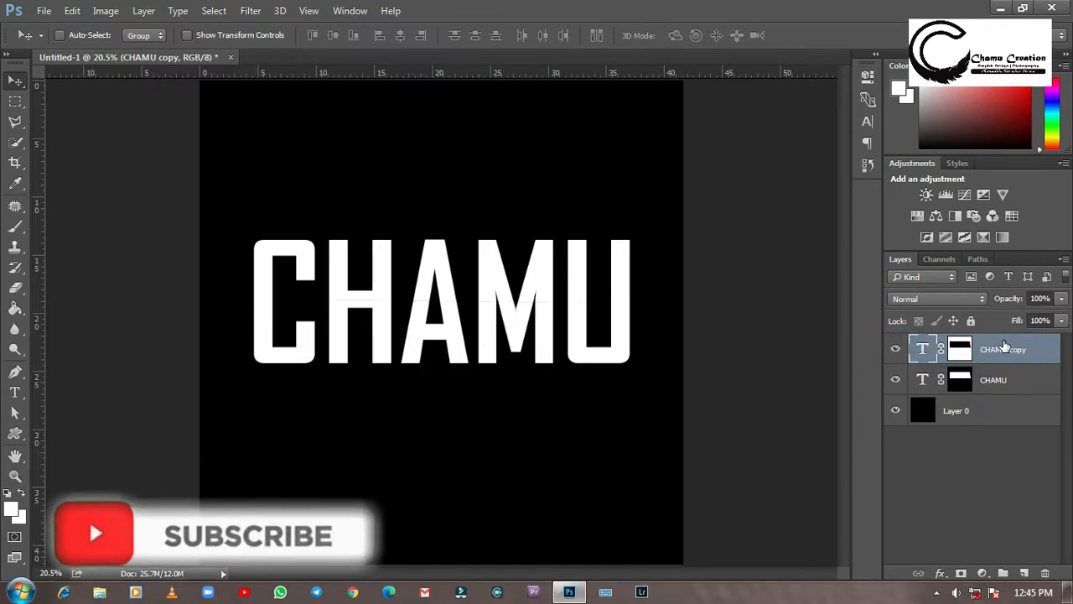
{"action": "key", "text": "shift+Right"}
{"action": "key", "text": "shift+Right"}
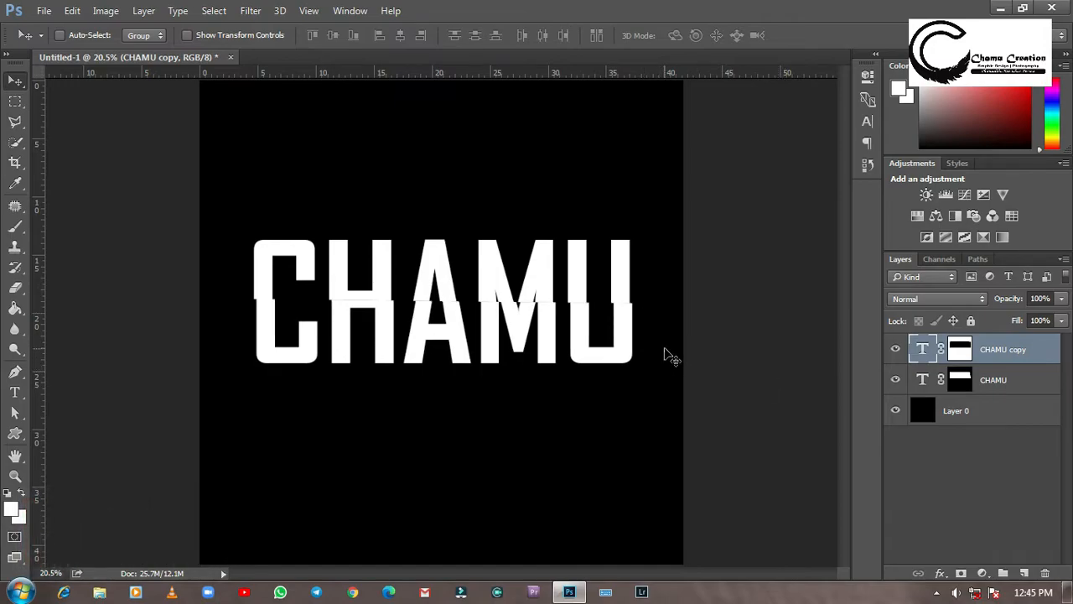
{"action": "key", "text": "shift+Up"}
{"action": "key", "text": "shift+Up"}
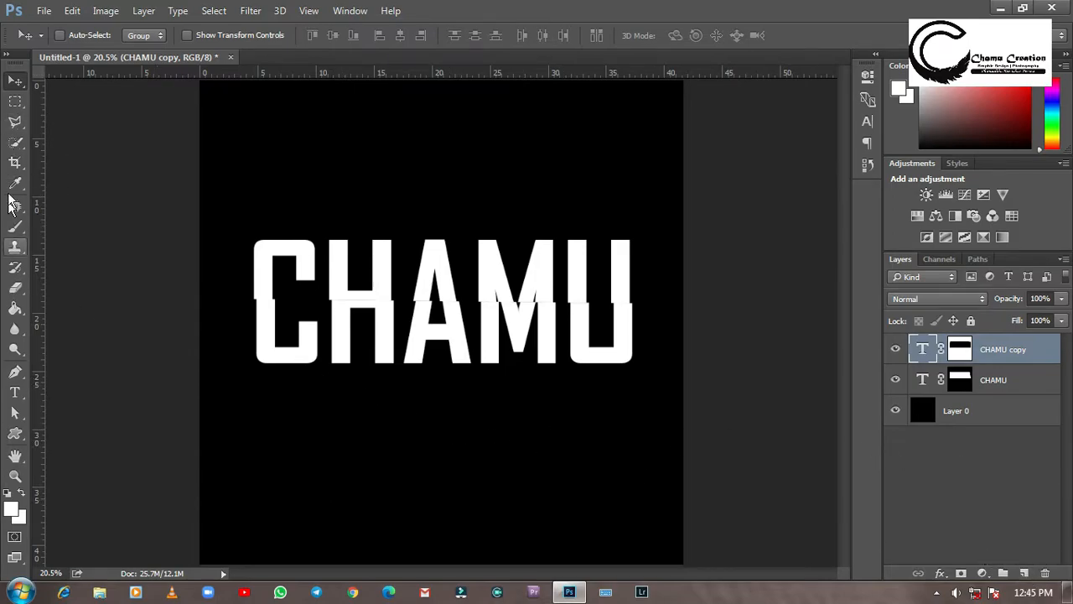
- Choose the Brush tool with a soft round tip at 400 px size and 0% hardness
{"action": "left_click_drag", "start_coordinate": [15, 225], "coordinate": [74, 224]}
{"action": "left_click", "coordinate": [81, 36]}
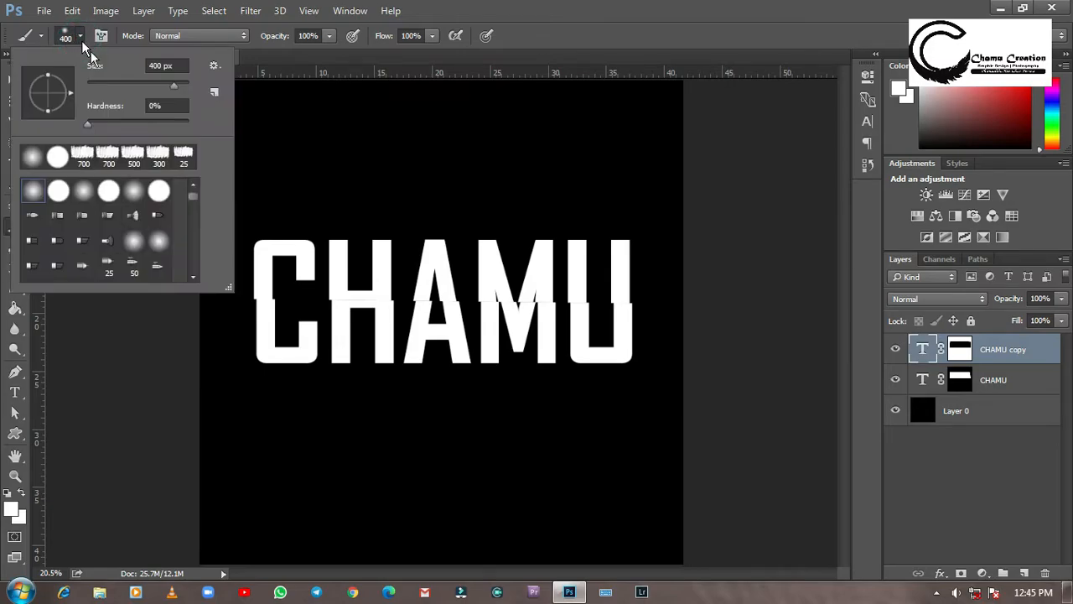
{"action": "left_click", "coordinate": [33, 193]}
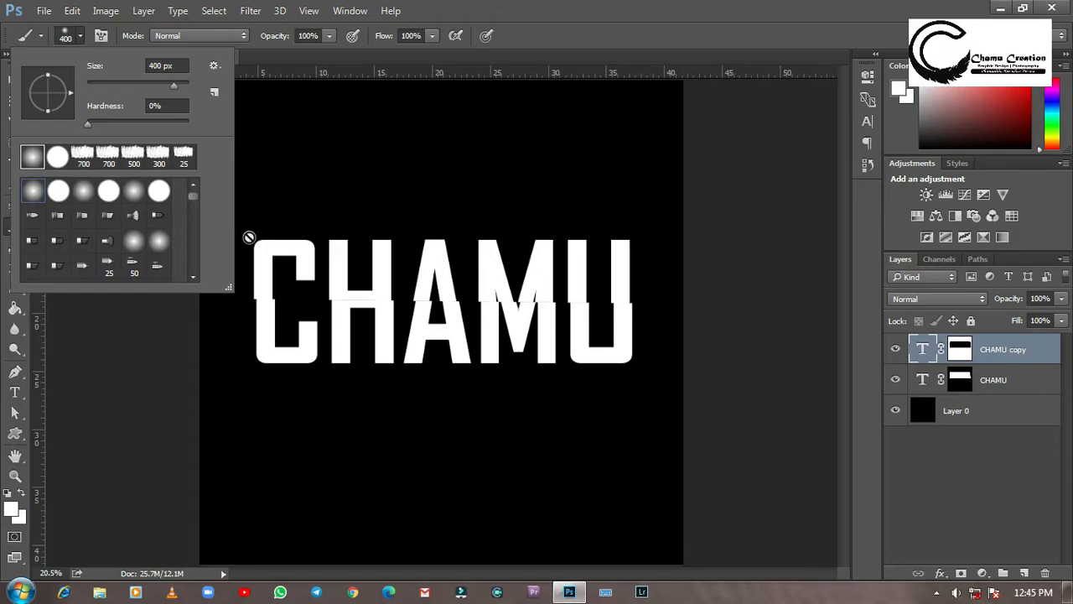
{"action": "left_click", "coordinate": [172, 188]}
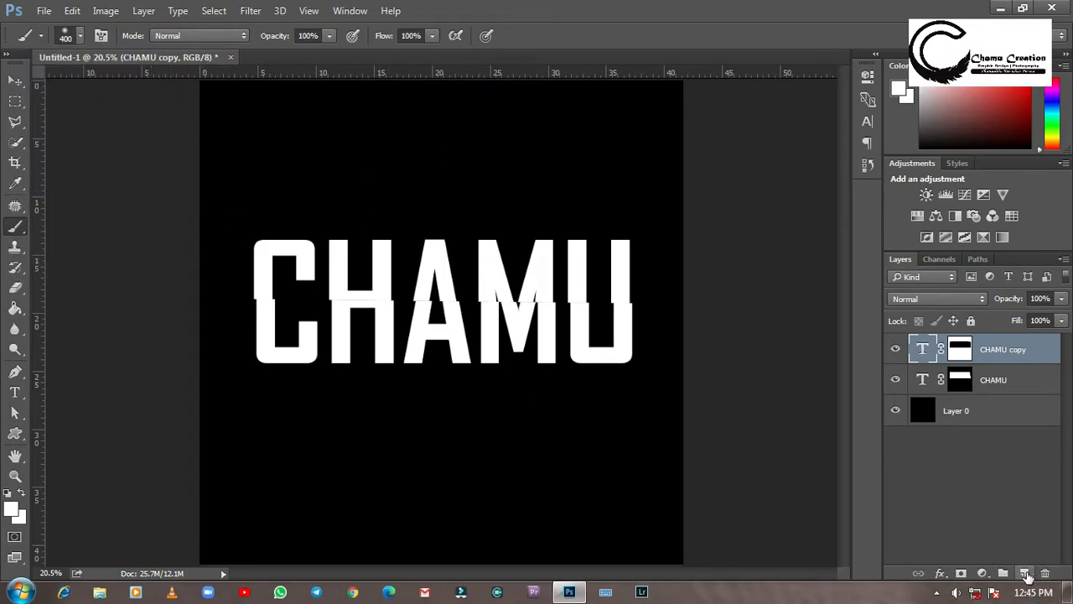
- Add a new empty layer and place it between the CHAMU copy and CHAMU layers
{"action": "left_click", "coordinate": [1025, 573]}
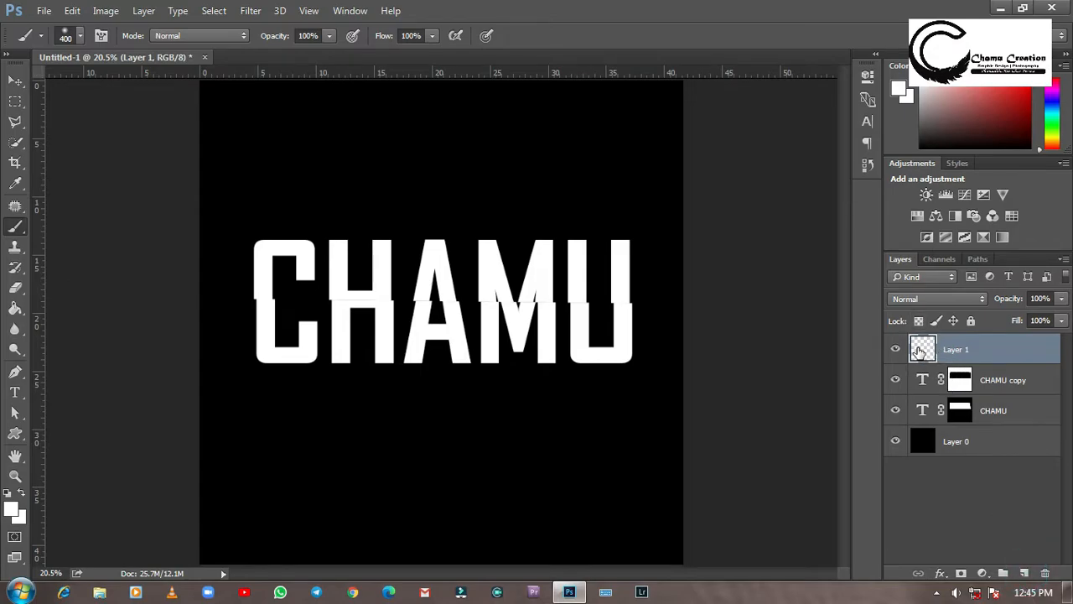
{"action": "left_click", "coordinate": [933, 350]}
{"action": "left_click_drag", "start_coordinate": [928, 347], "coordinate": [935, 398]}
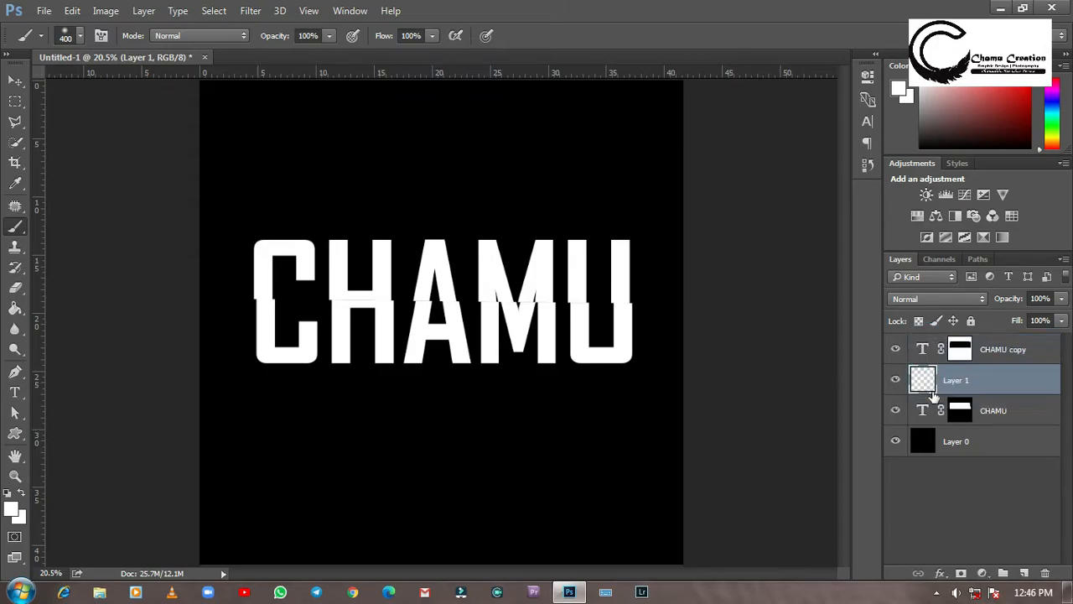
- Set the foreground colour to black for the Brush tool
{"action": "scroll", "coordinate": [417, 362], "scroll_direction": "up", "scroll_amount": 3}
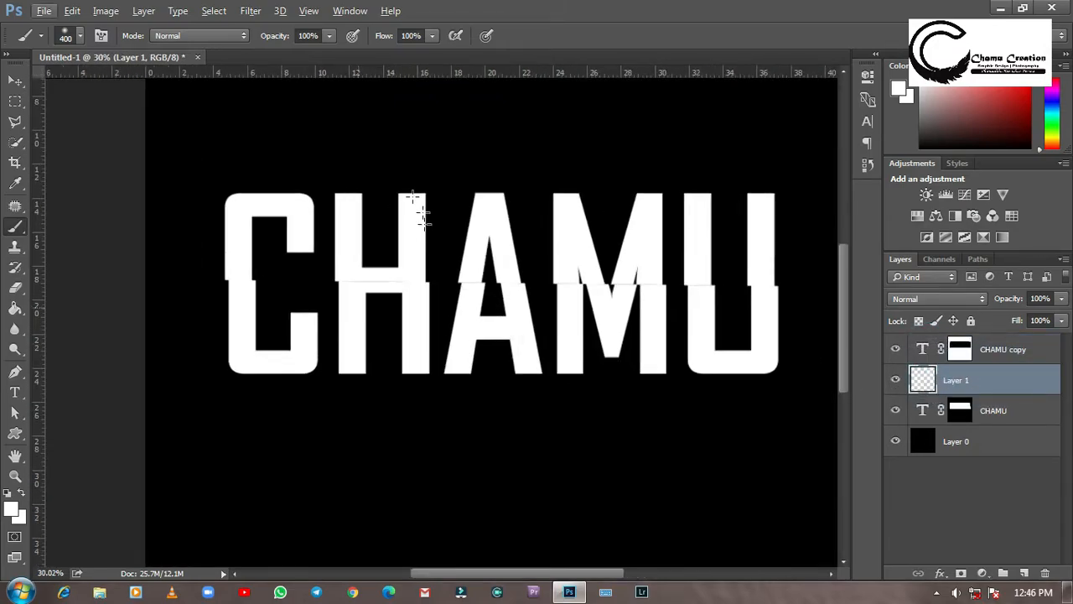
{"action": "left_click", "coordinate": [11, 508]}
{"action": "left_click", "coordinate": [700, 216]}
{"action": "key", "text": "Return"}
{"action": "key", "text": "b"}
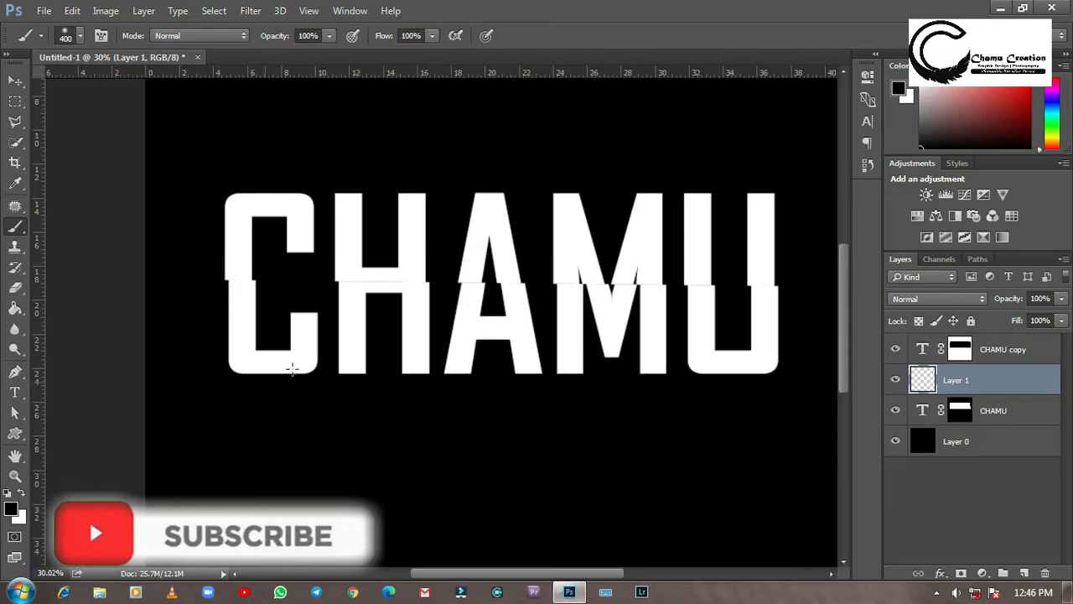
- Try painting a soft black shadow on the C's upper half just above the cut, and undo it
{"action": "scroll", "coordinate": [278, 320], "scroll_direction": "up", "scroll_amount": 3}
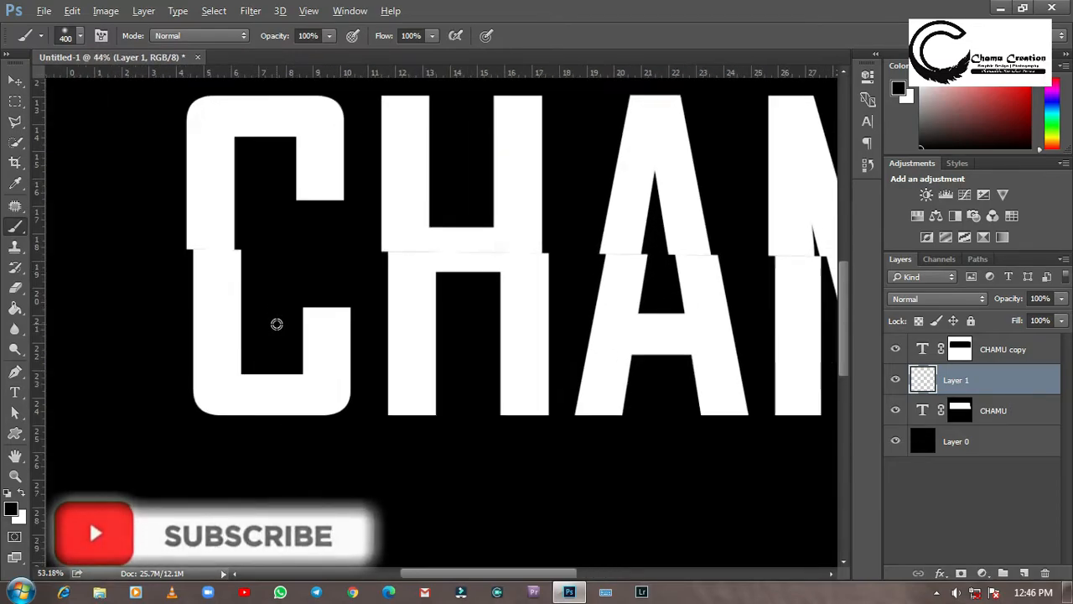
{"action": "scroll", "coordinate": [276, 323], "scroll_direction": "up", "scroll_amount": 1}
{"action": "left_click", "coordinate": [190, 239]}
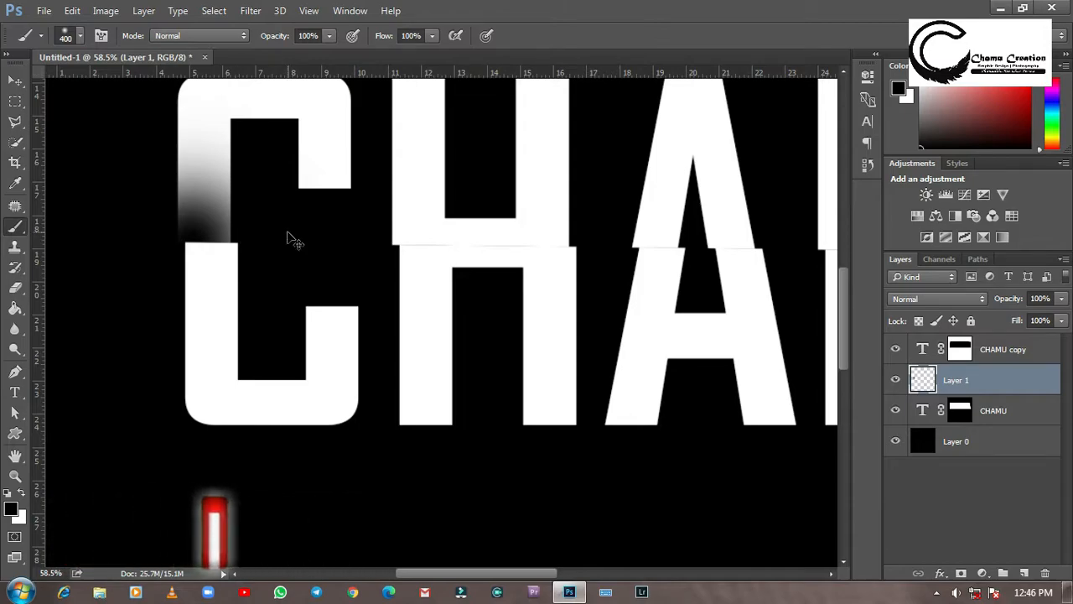
{"action": "key", "text": "ctrl+z"}
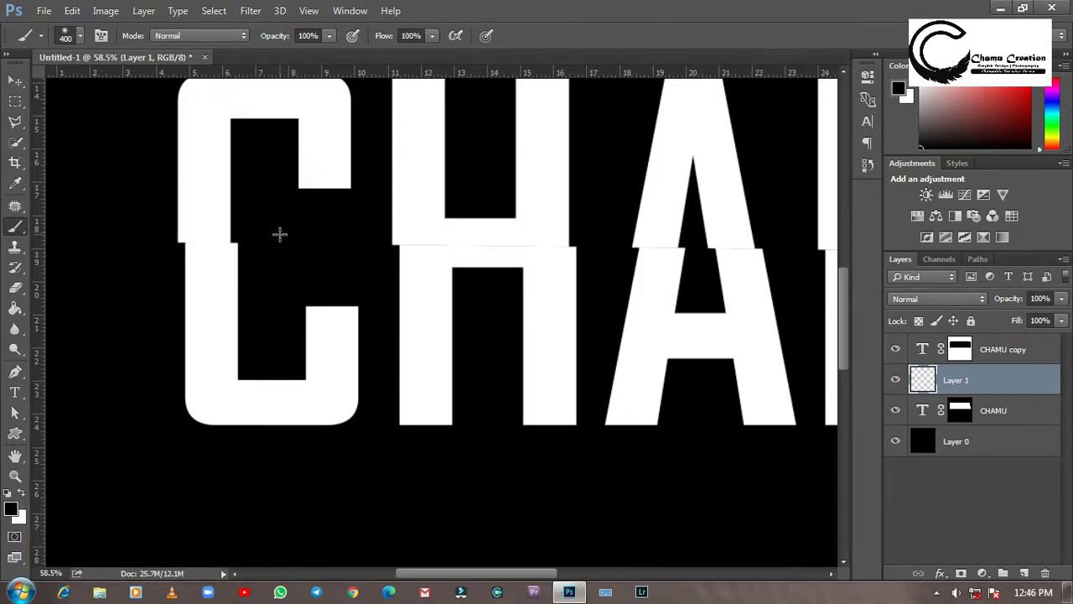
- Swap the two text layers so that CHAMU sits above Layer 1 and CHAMU copy sits below it
{"action": "left_click", "coordinate": [925, 350]}
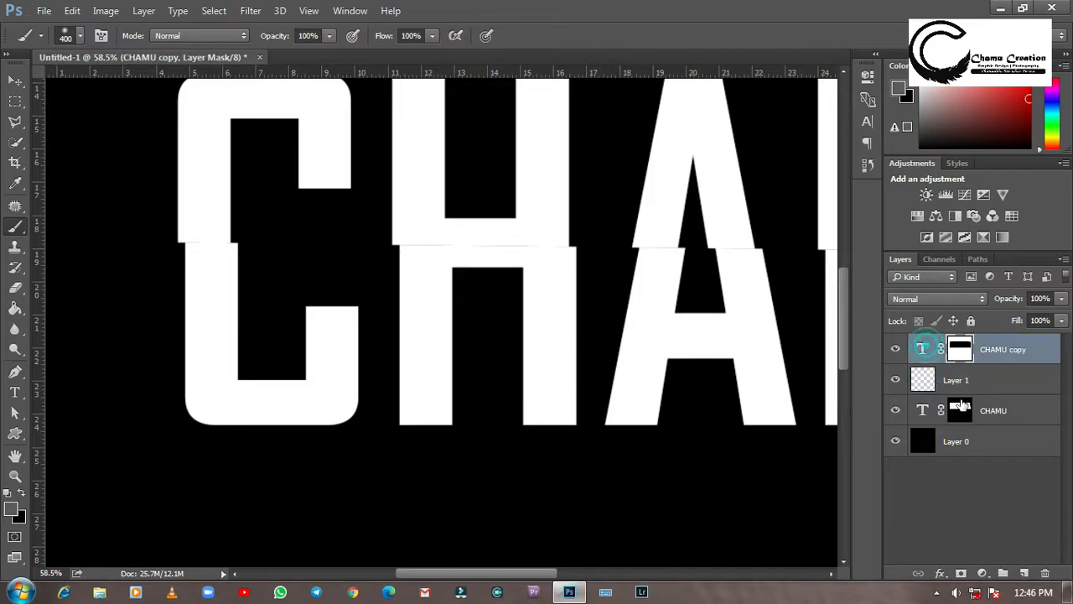
{"action": "mouse_move", "coordinate": [925, 349]}
{"action": "left_mouse_down"}
{"action": "mouse_move", "coordinate": [932, 382]}
{"action": "mouse_move", "coordinate": [952, 400]}
{"action": "mouse_move", "coordinate": [924, 404]}
{"action": "mouse_move", "coordinate": [922, 340]}
{"action": "left_mouse_up"}
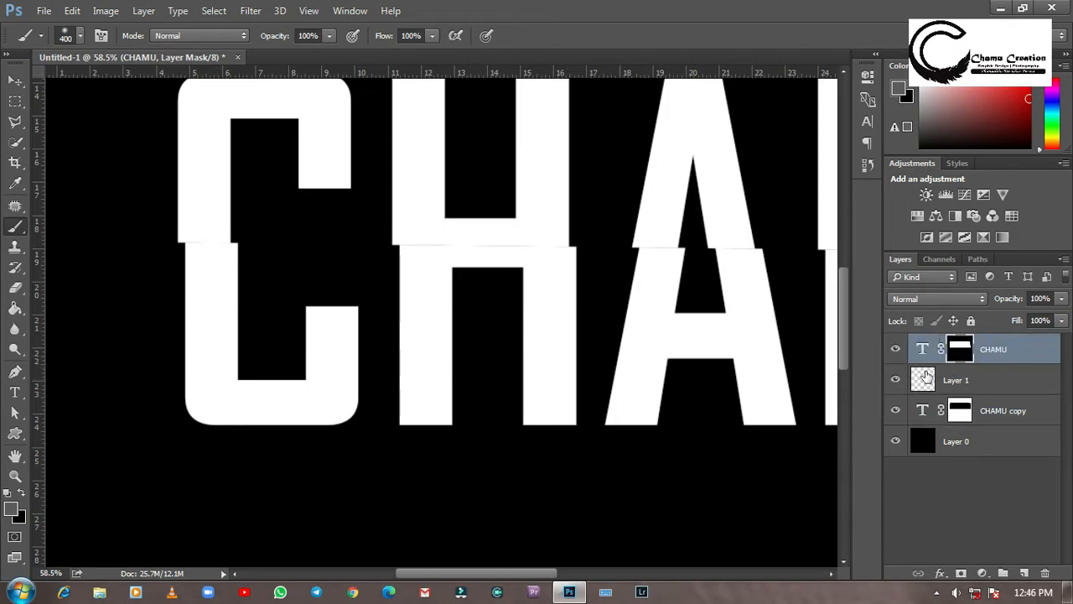
- On Layer 1, paint a soft black shadow just below the cut on the lower half of the C
{"action": "left_click", "coordinate": [931, 381]}
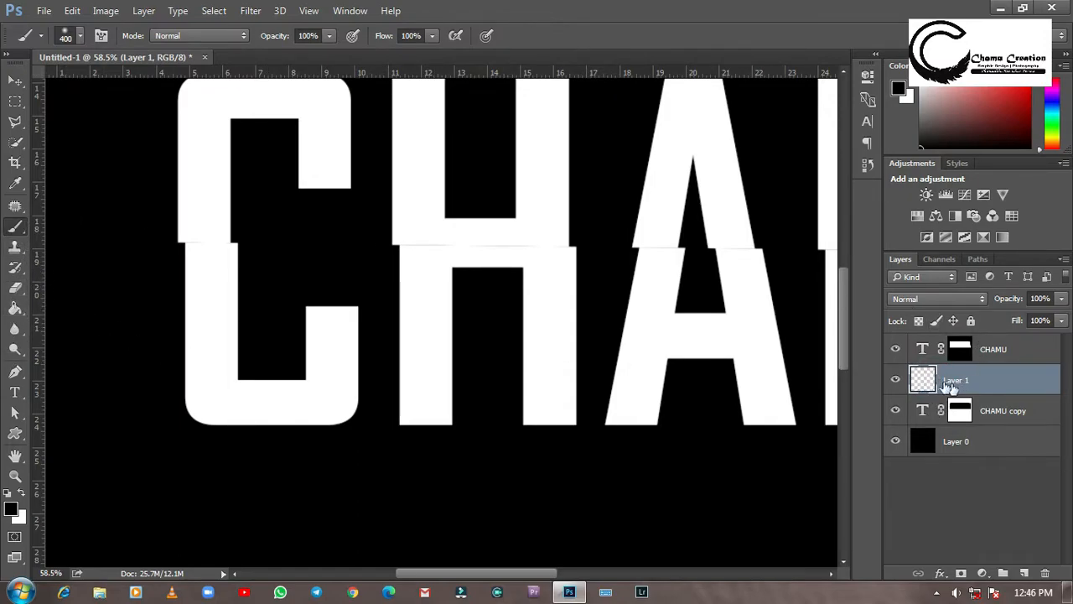
{"action": "left_click", "coordinate": [188, 235]}
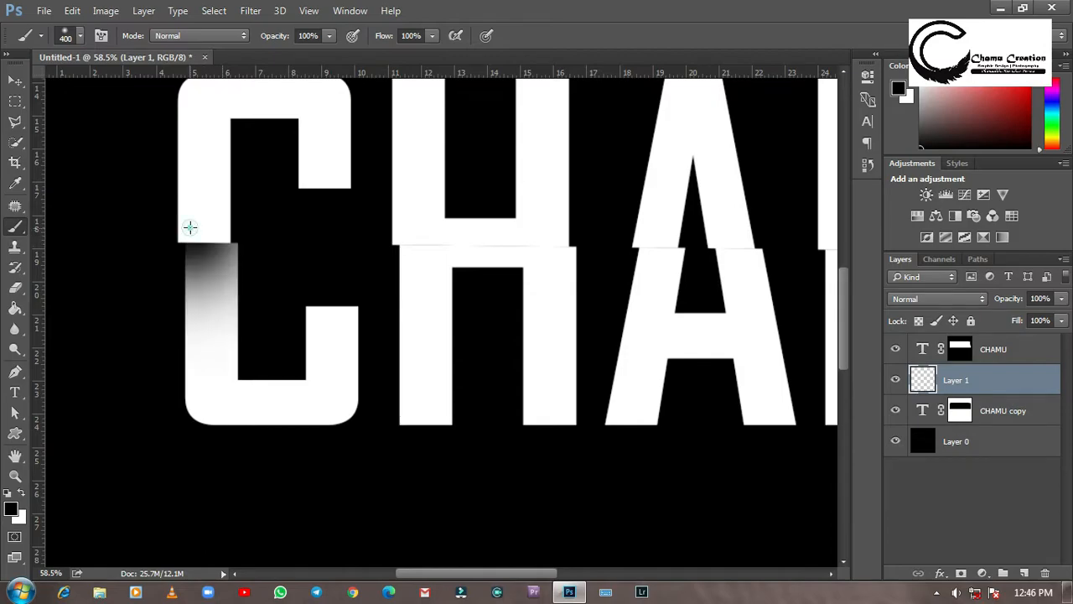
{"action": "left_click", "coordinate": [217, 215]}
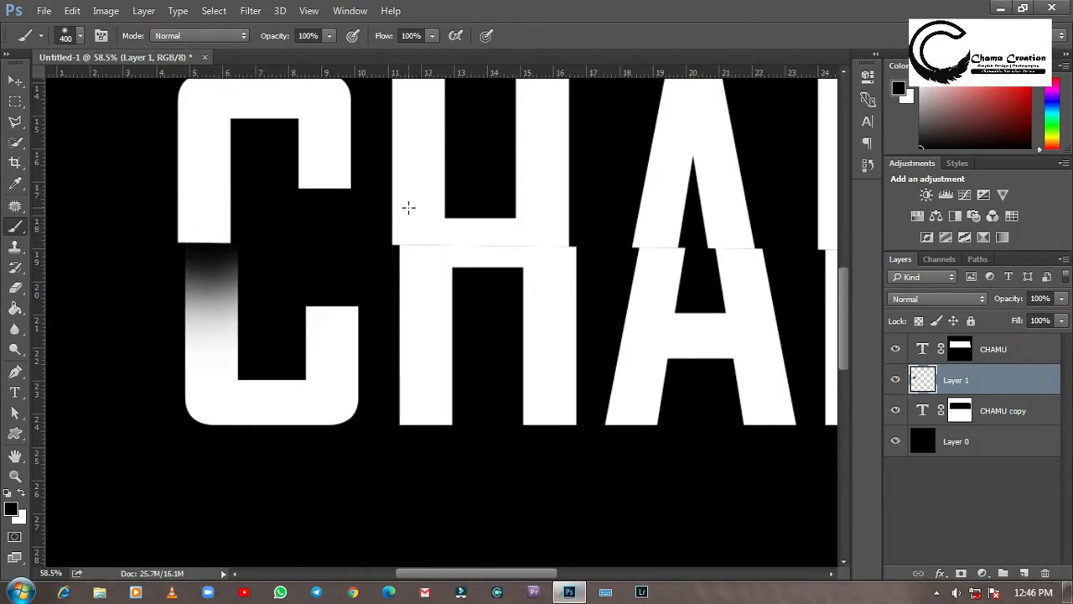
{"action": "left_click", "coordinate": [223, 191]}
{"action": "left_click", "coordinate": [234, 197]}
- Paint a soft black shadow just below the cut across the lower half of the H
{"action": "left_click", "coordinate": [396, 192]}
{"action": "left_click", "coordinate": [481, 199]}
{"action": "left_click", "coordinate": [503, 199]}
{"action": "left_click", "coordinate": [541, 199]}
{"action": "left_click", "coordinate": [578, 199]}
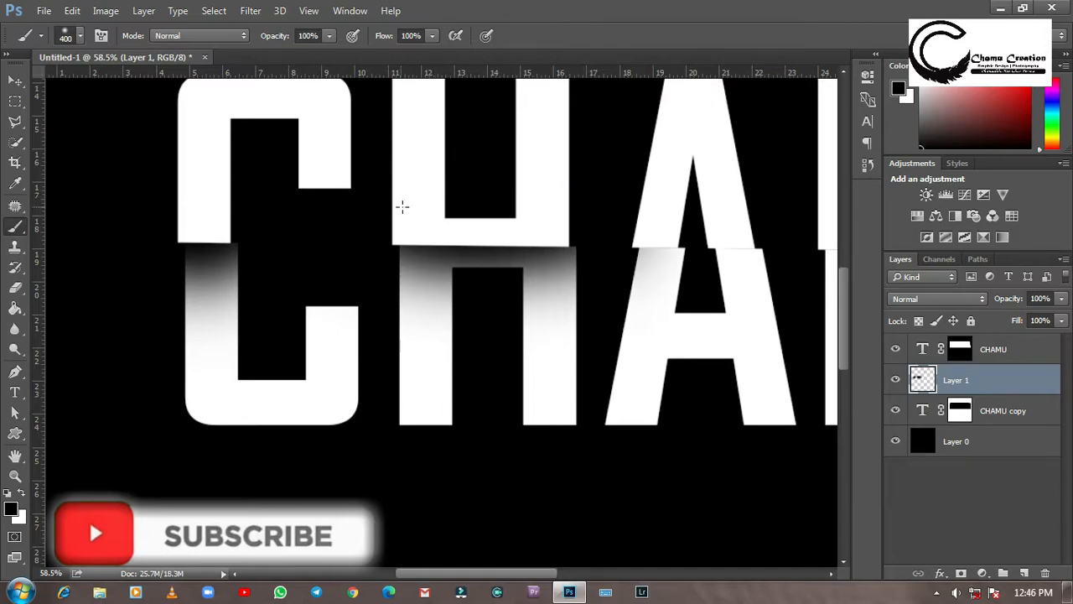
{"action": "left_click", "coordinate": [402, 208]}
{"action": "left_click", "coordinate": [572, 213]}
- Paint a soft black shadow just below the cut across the lower half of the A
{"action": "left_click_drag", "start_coordinate": [594, 207], "coordinate": [302, 220]}
{"action": "left_click", "coordinate": [334, 224]}
{"action": "left_click", "coordinate": [371, 223]}
{"action": "left_click", "coordinate": [401, 223]}
{"action": "left_click", "coordinate": [431, 221]}
{"action": "left_click", "coordinate": [453, 218]}
- Paint a soft black shadow just below the cut across the lower half of the M
{"action": "mouse_move", "coordinate": [470, 216]}
{"action": "left_mouse_down"}
{"action": "mouse_move", "coordinate": [229, 218]}
{"action": "mouse_move", "coordinate": [216, 228]}
{"action": "left_mouse_up"}
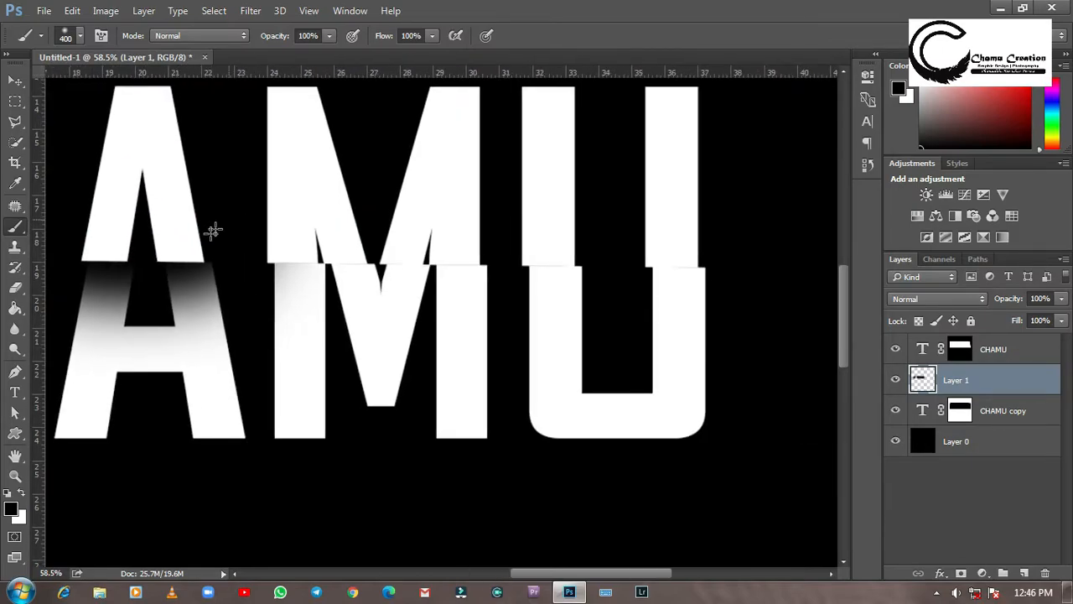
{"action": "left_click", "coordinate": [281, 239]}
{"action": "left_click", "coordinate": [327, 230]}
{"action": "left_click", "coordinate": [364, 232]}
{"action": "left_click", "coordinate": [403, 231]}
{"action": "left_click", "coordinate": [448, 228]}
{"action": "left_click", "coordinate": [472, 223]}
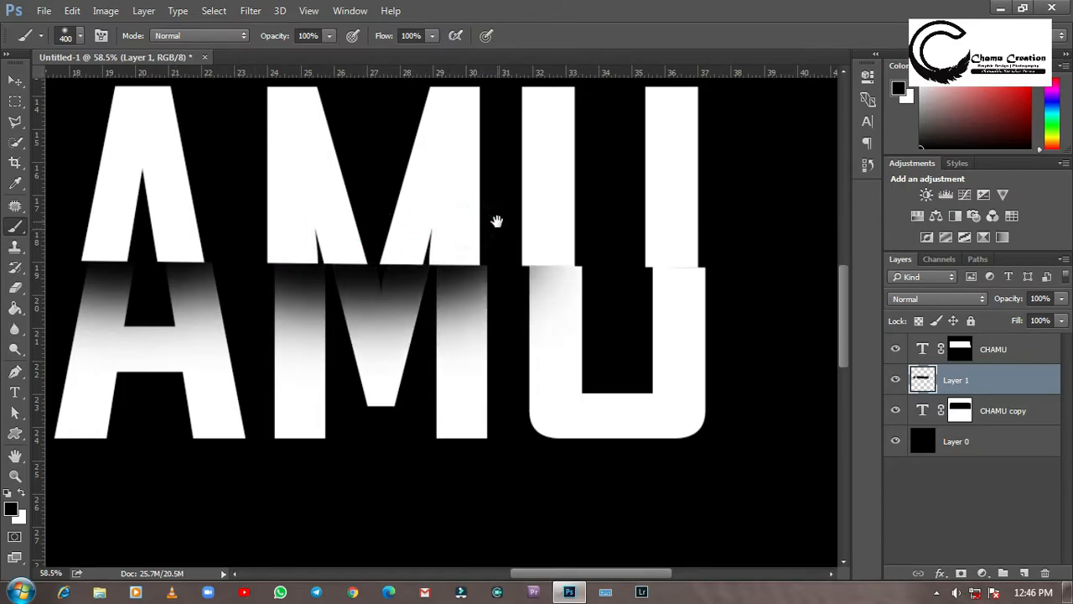
- Paint a soft black shadow just below the cut across both stems of the U's lower half
{"action": "left_click_drag", "start_coordinate": [496, 223], "coordinate": [349, 223]}
{"action": "left_click", "coordinate": [379, 222]}
{"action": "left_click", "coordinate": [398, 221]}
{"action": "left_click", "coordinate": [436, 224]}
{"action": "left_click", "coordinate": [471, 228]}
{"action": "left_click", "coordinate": [517, 230]}
{"action": "left_click", "coordinate": [540, 229]}
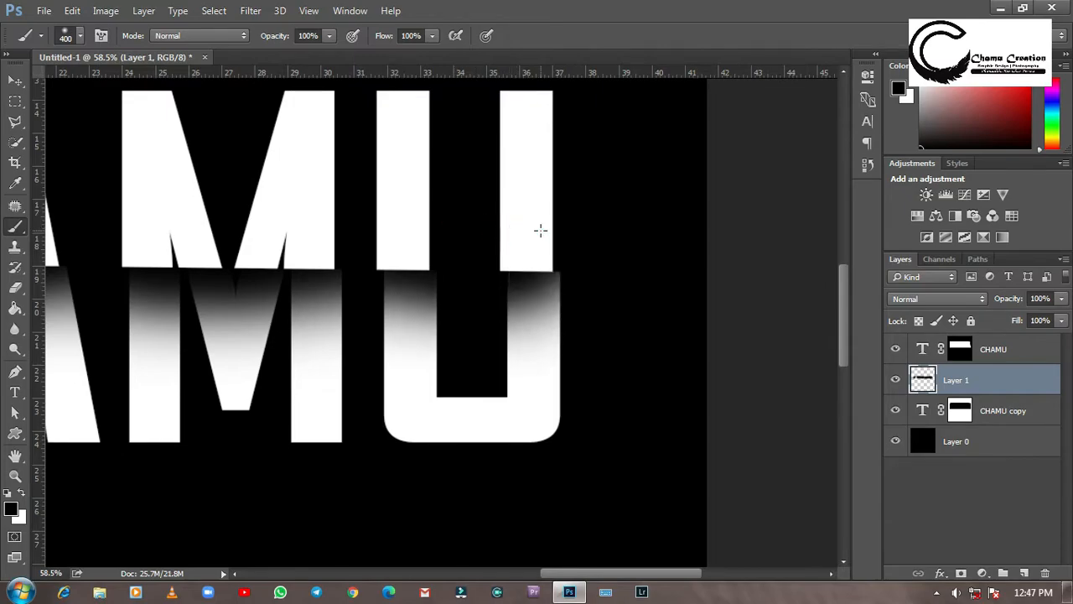
{"action": "left_click", "coordinate": [559, 230]}
- Go back over the shadow from the U towards the C with extra soft black dabs to even it out
{"action": "left_click", "coordinate": [398, 214]}
{"action": "left_click", "coordinate": [328, 215]}
{"action": "left_click", "coordinate": [305, 218]}
{"action": "left_click", "coordinate": [204, 217]}
{"action": "left_click", "coordinate": [182, 223]}
{"action": "left_click_drag", "start_coordinate": [136, 217], "coordinate": [391, 205]}
{"action": "left_click", "coordinate": [314, 201]}
{"action": "left_click_drag", "start_coordinate": [202, 190], "coordinate": [582, 191]}
{"action": "left_click_drag", "start_coordinate": [366, 188], "coordinate": [470, 191]}
{"action": "left_click", "coordinate": [432, 195]}
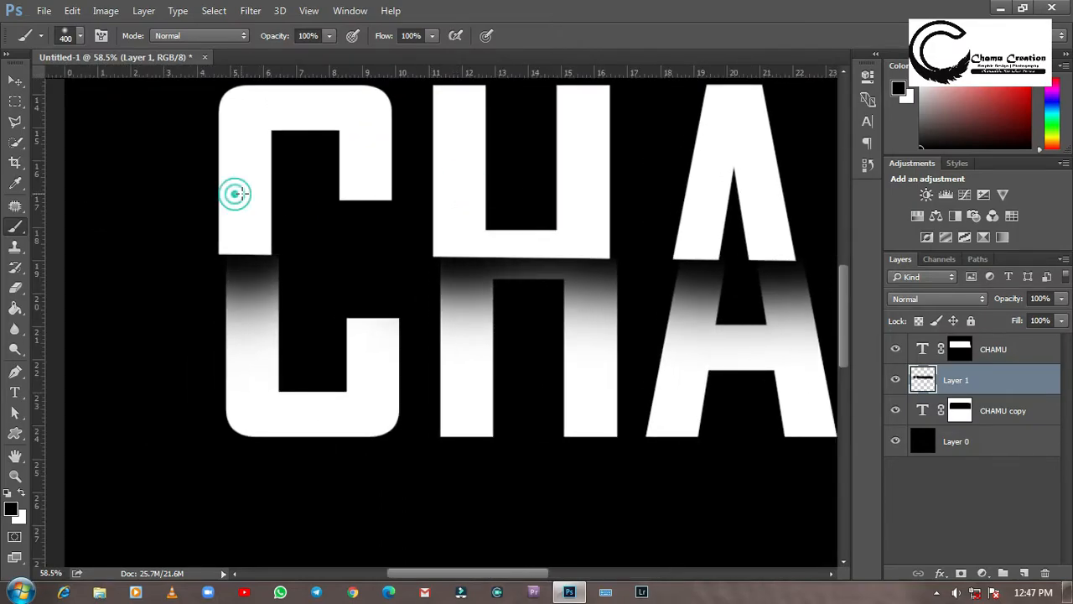
- Examine the whole sliced CHAMU word and the shadow along its cut
{"action": "scroll", "coordinate": [285, 183], "scroll_direction": "down", "scroll_amount": 5}
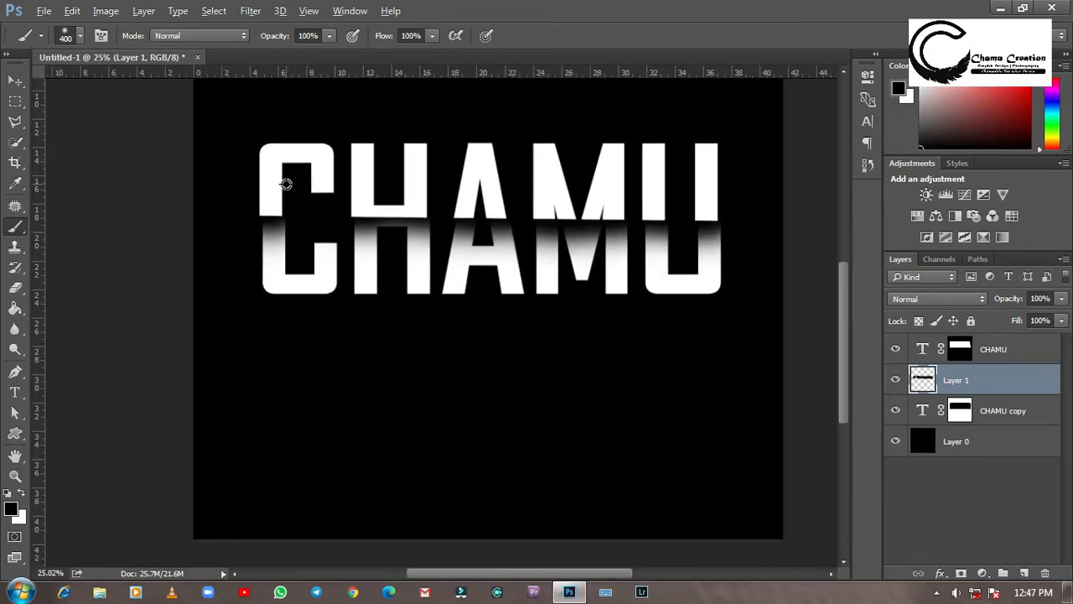
{"action": "scroll", "coordinate": [286, 183], "scroll_direction": "down", "scroll_amount": 1}
{"action": "scroll", "coordinate": [286, 184], "scroll_direction": "up", "scroll_amount": 3}
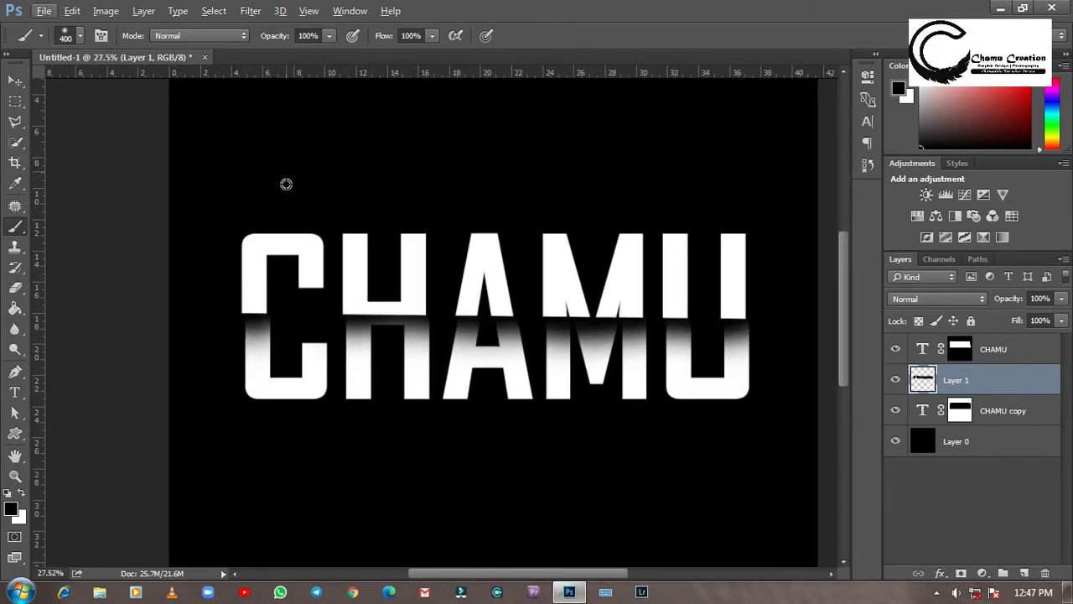
{"action": "scroll", "coordinate": [286, 184], "scroll_direction": "down", "scroll_amount": 1}
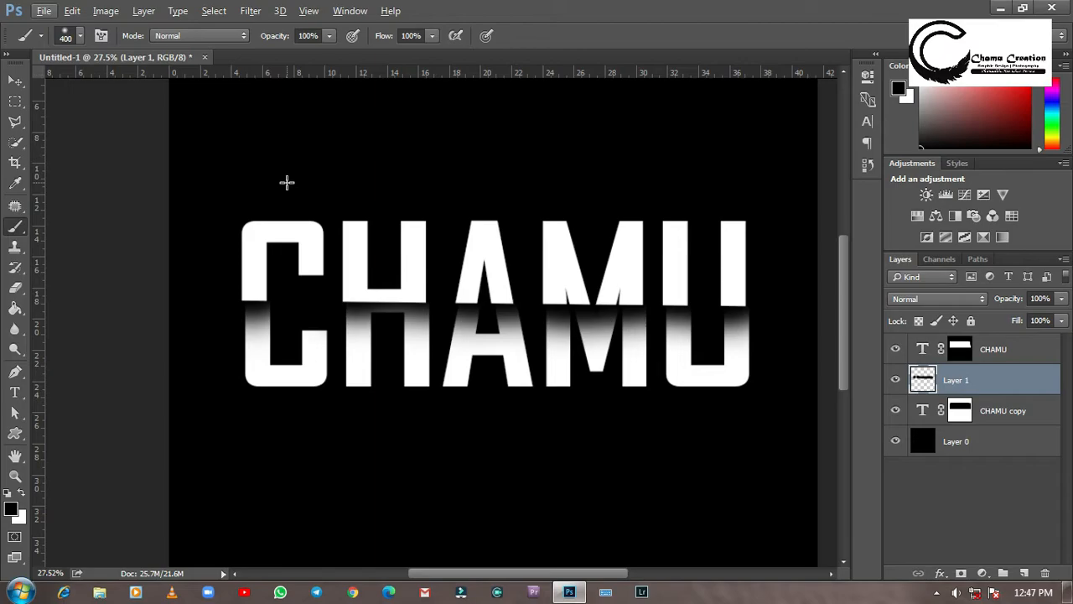
{"action": "scroll", "coordinate": [287, 182], "scroll_direction": "up", "scroll_amount": 2}
{"action": "left_click_drag", "start_coordinate": [434, 192], "coordinate": [344, 159]}
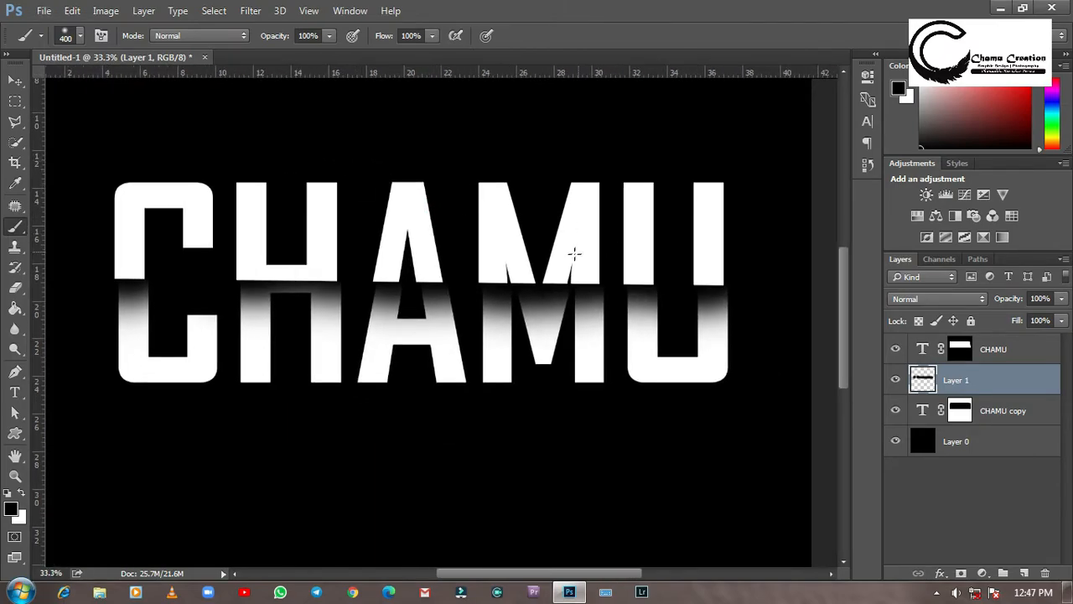
{"action": "left_click", "coordinate": [307, 218]}
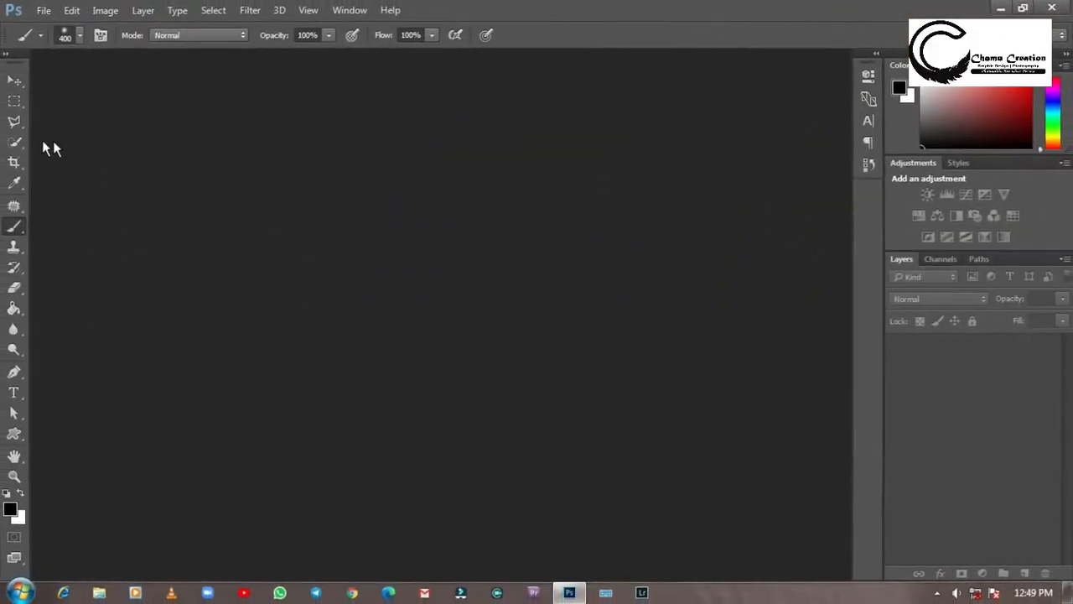
- Create a new 3000 × 3000 pixel RGB document at 72 pixels/inch with a black background
{"action": "left_click", "coordinate": [19, 82]}
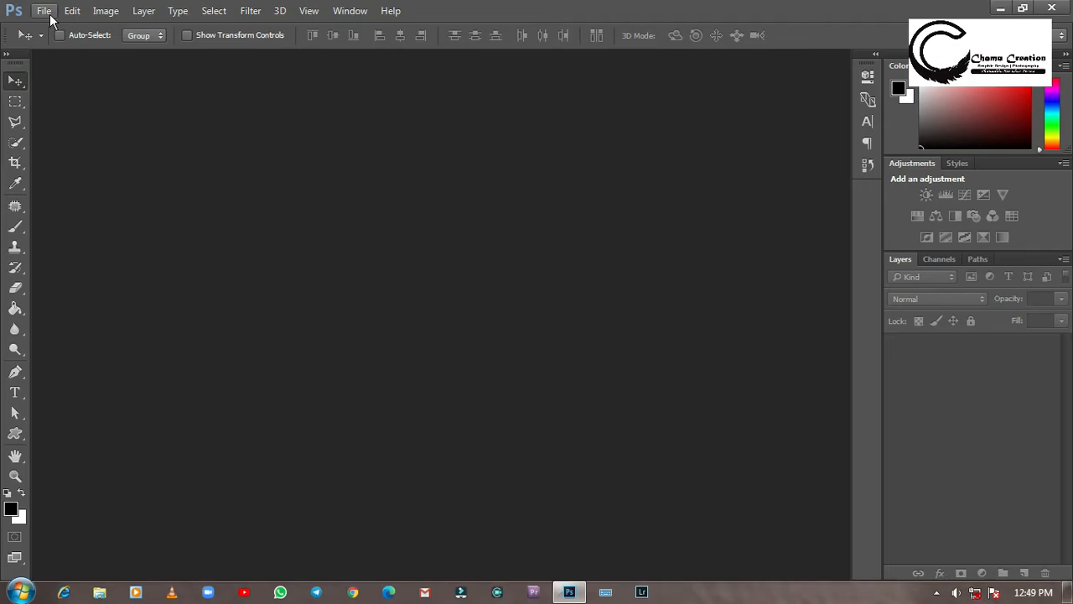
{"action": "left_click", "coordinate": [46, 12]}
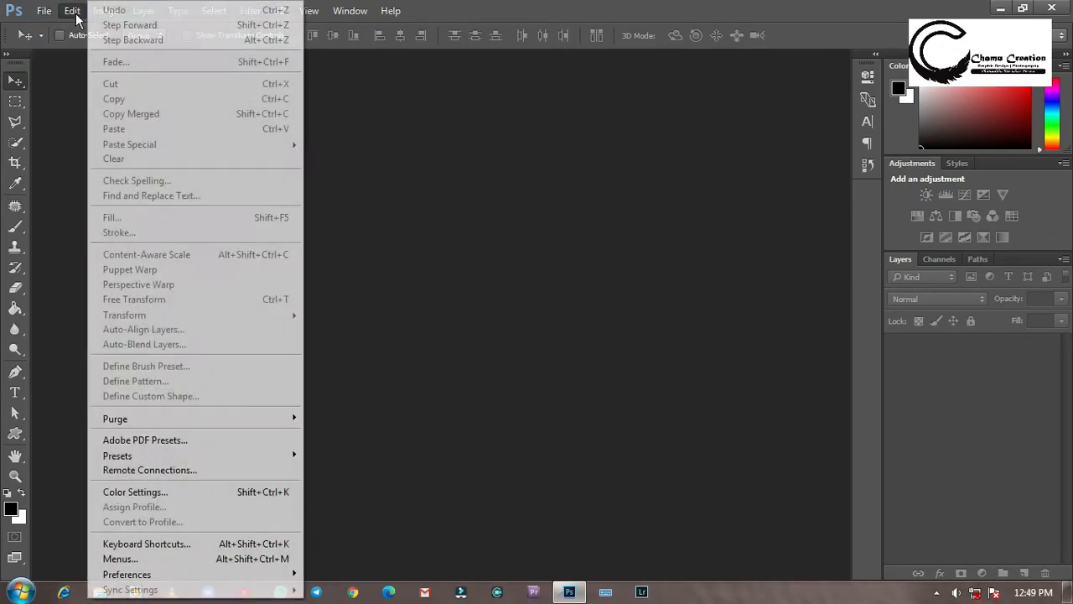
{"action": "left_click", "coordinate": [50, 28]}
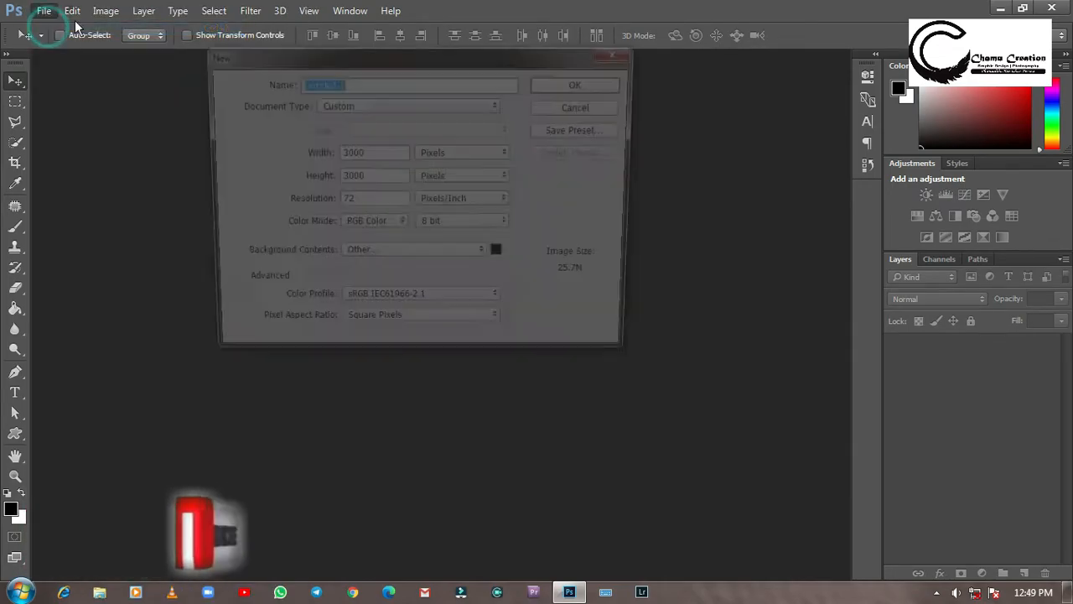
{"action": "left_click", "coordinate": [577, 83]}
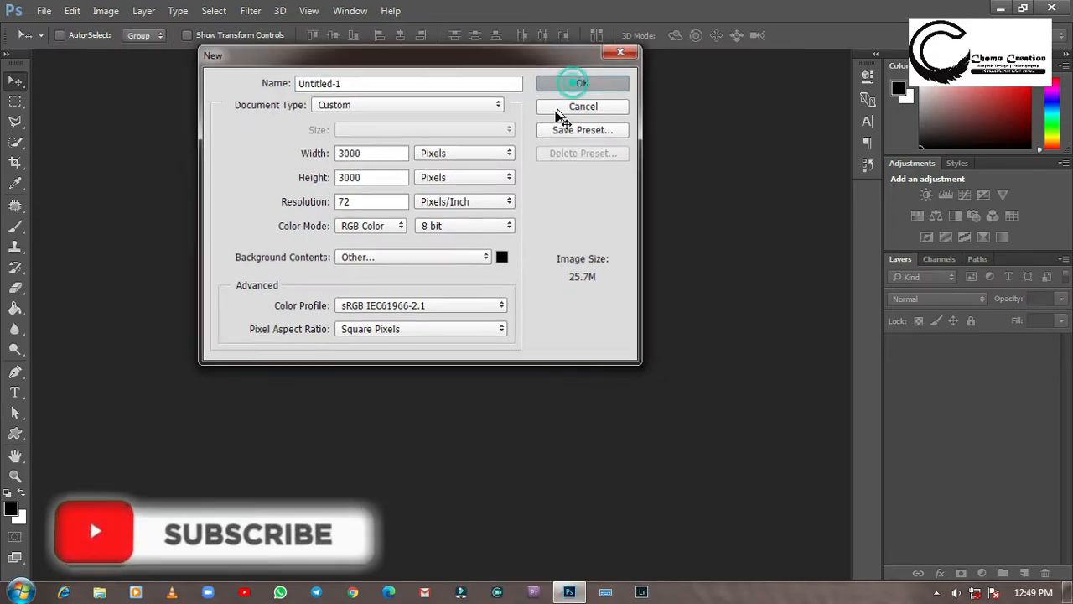
{"action": "scroll", "coordinate": [400, 354], "scroll_direction": "up", "scroll_amount": 3}
{"action": "scroll", "coordinate": [401, 353], "scroll_direction": "down", "scroll_amount": 2}
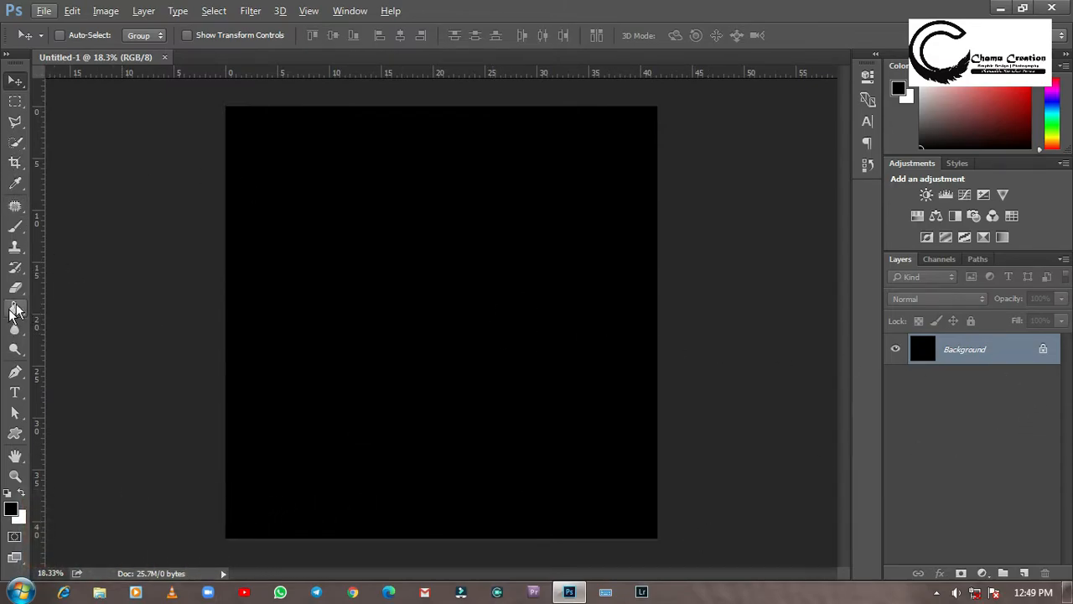
- Start a text layer in Agency FB Bold at 900 pt with the text colour set to white (ffffff)
{"action": "left_click", "coordinate": [16, 392]}
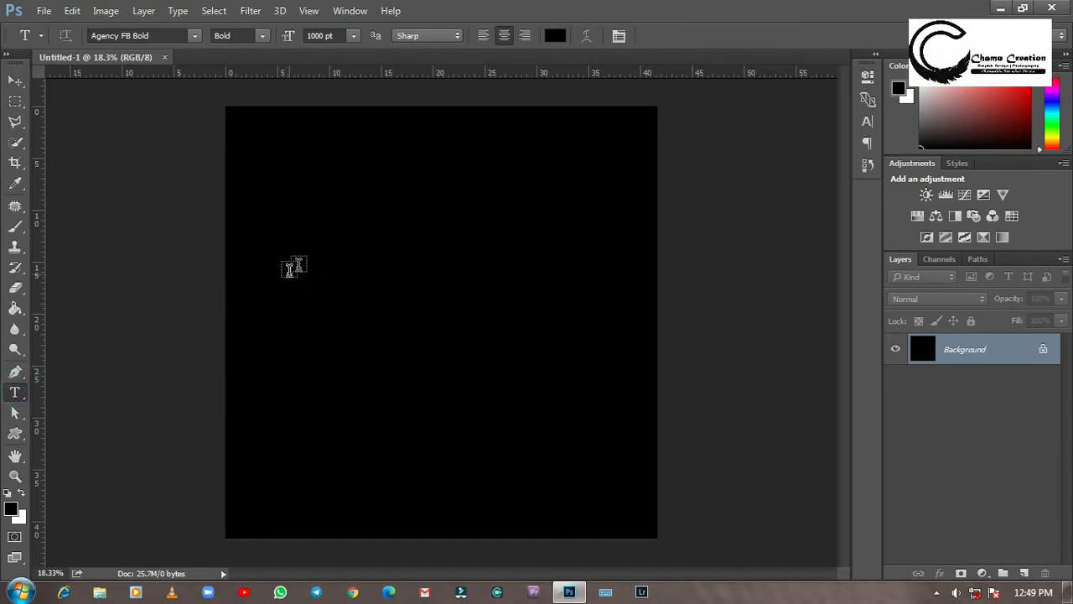
{"action": "left_click", "coordinate": [319, 291]}
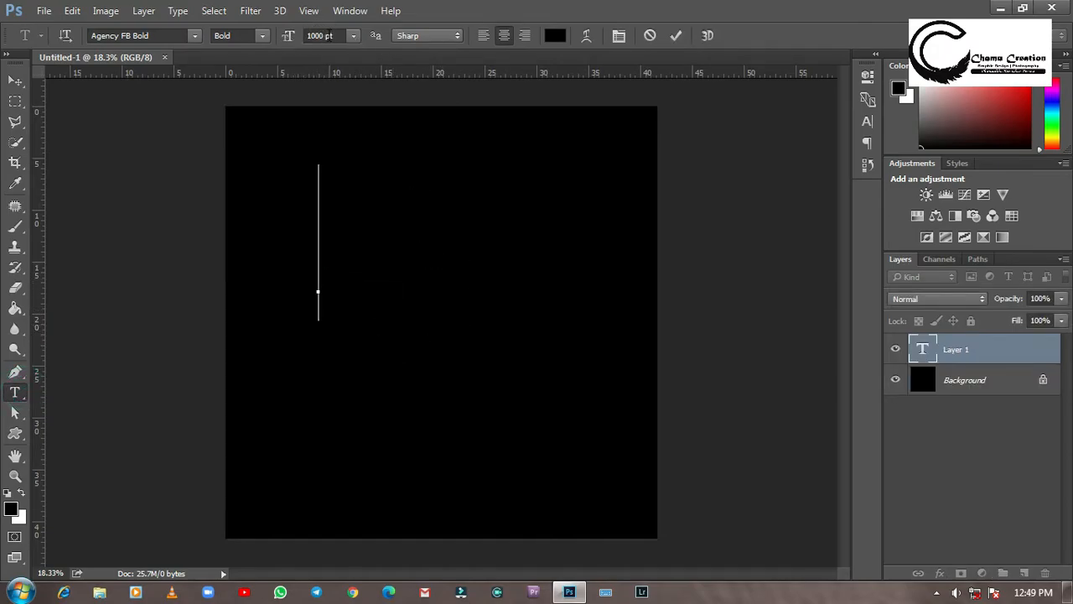
{"action": "left_click", "coordinate": [555, 36]}
{"action": "type", "text": "ffffff"}
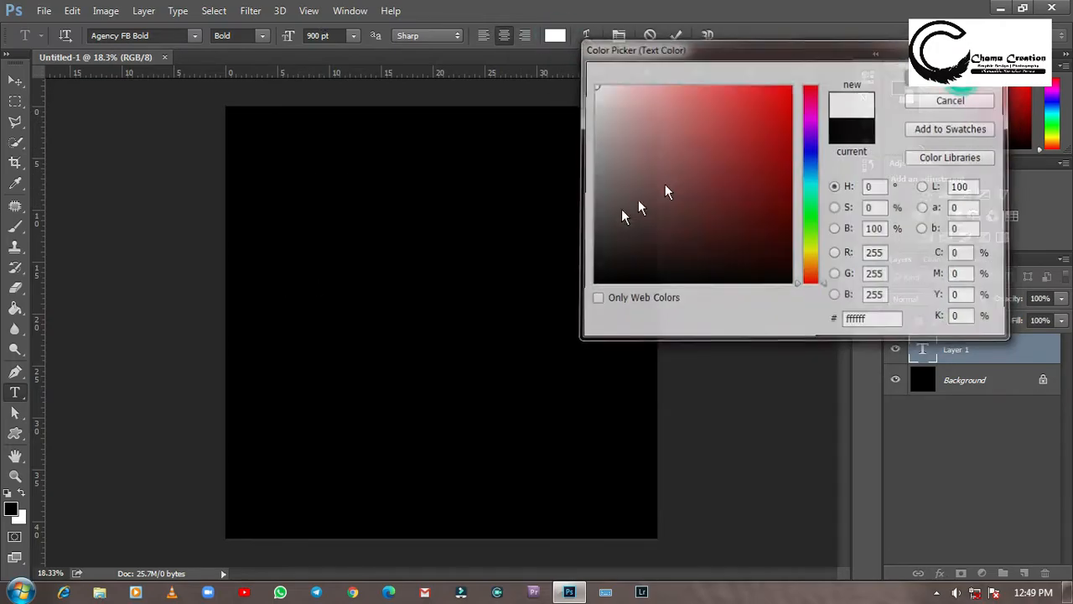
{"action": "key", "text": "Return"}
- Enter the letter C as the text and move it near the canvas's left edge at mid-height
{"action": "type", "text": "B"}
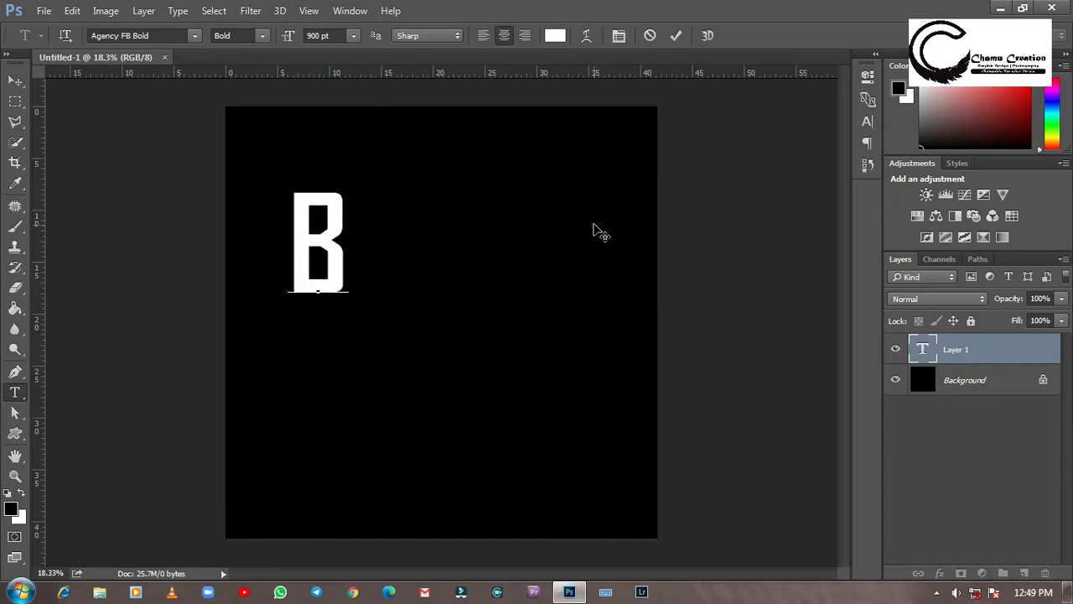
{"action": "key", "text": "BackSpace"}
{"action": "type", "text": "C"}
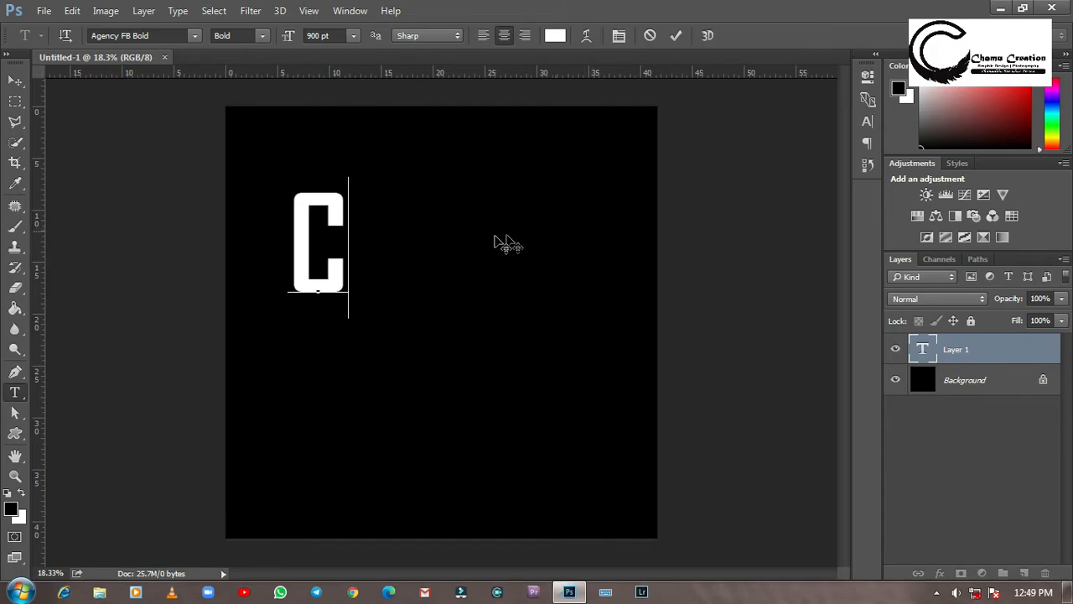
{"action": "left_click", "coordinate": [677, 36]}
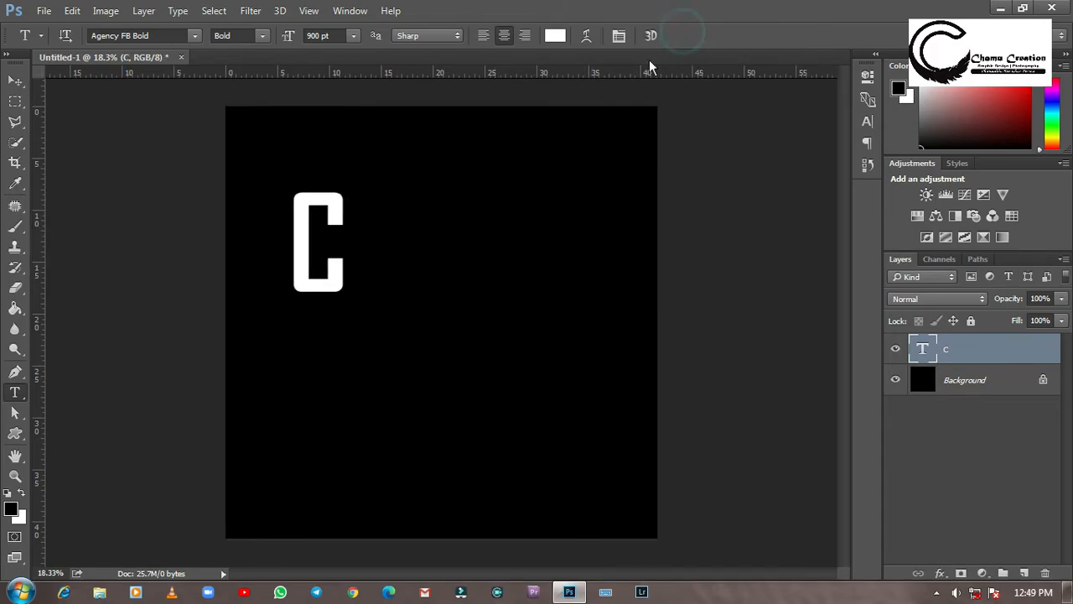
{"action": "left_click", "coordinate": [19, 79]}
{"action": "left_click_drag", "start_coordinate": [316, 283], "coordinate": [272, 337]}
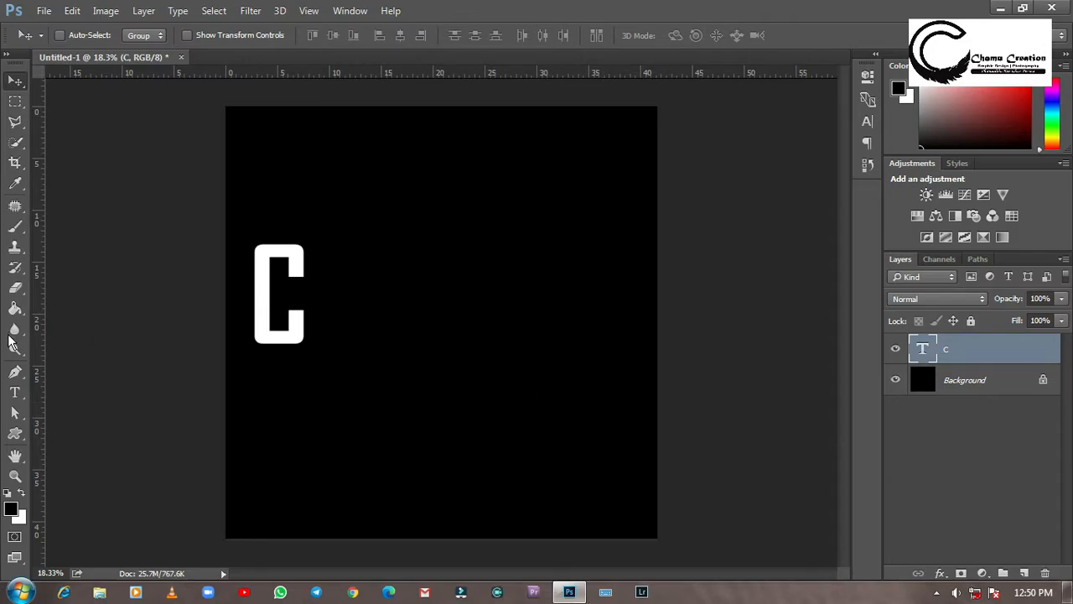
- Add the letter H as its own text layer and place it directly beside the C on the same baseline
{"action": "left_click", "coordinate": [15, 393]}
{"action": "left_click", "coordinate": [407, 305]}
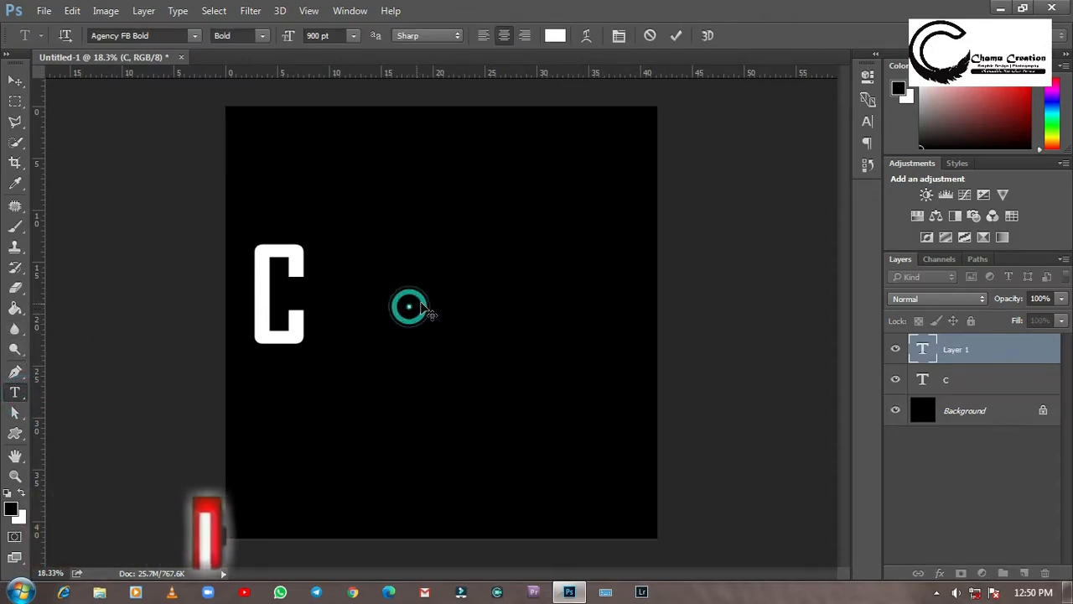
{"action": "type", "text": "H"}
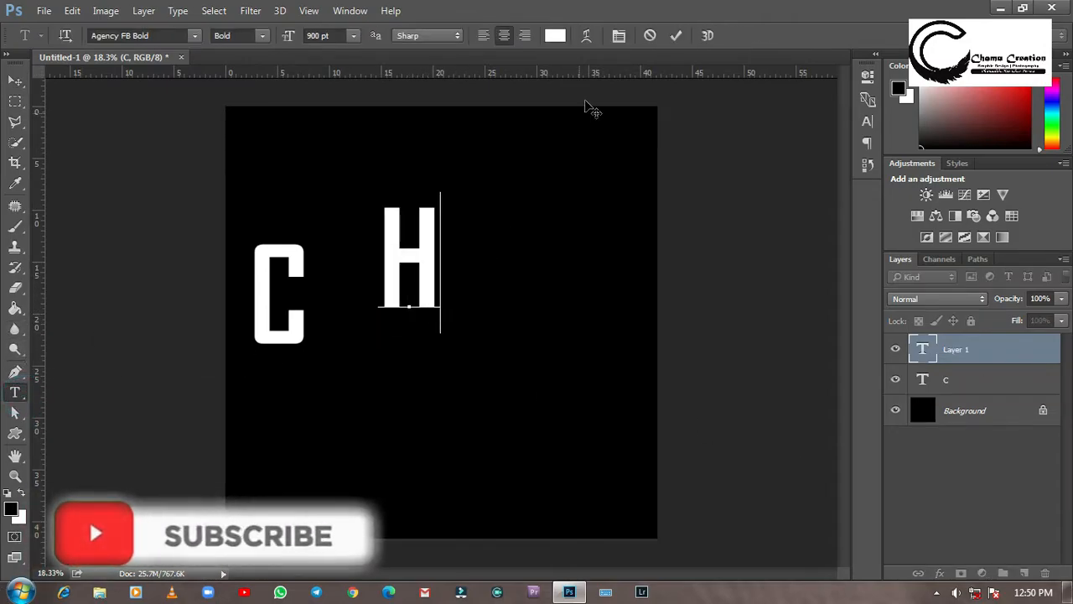
{"action": "left_click", "coordinate": [676, 36]}
{"action": "left_click", "coordinate": [14, 82]}
{"action": "left_click_drag", "start_coordinate": [419, 295], "coordinate": [349, 331]}
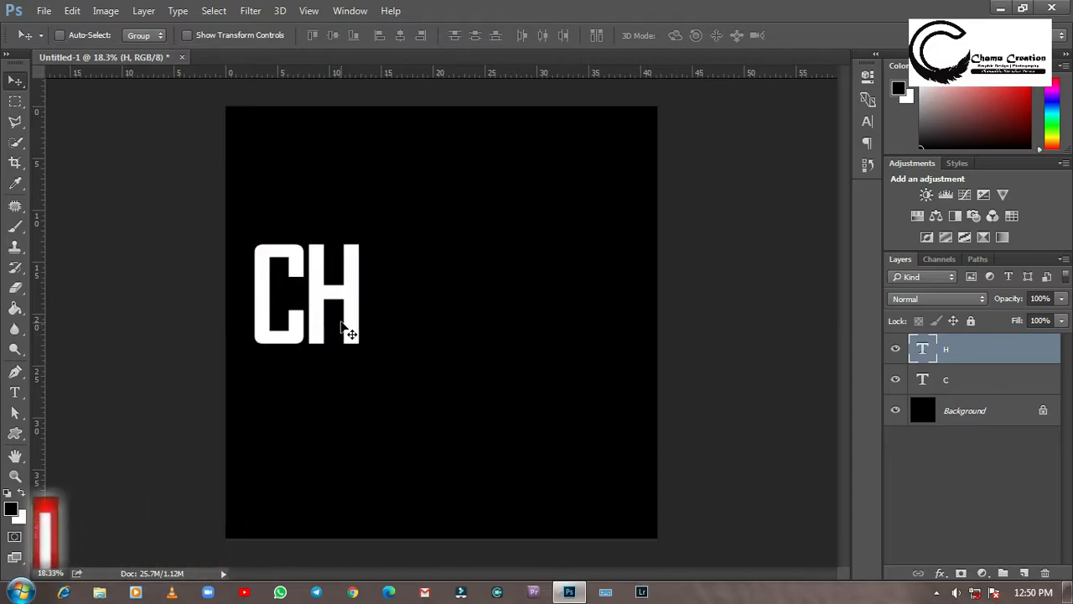
- Add the letter A as a separate text layer and align it right after the H
{"action": "left_click", "coordinate": [14, 391]}
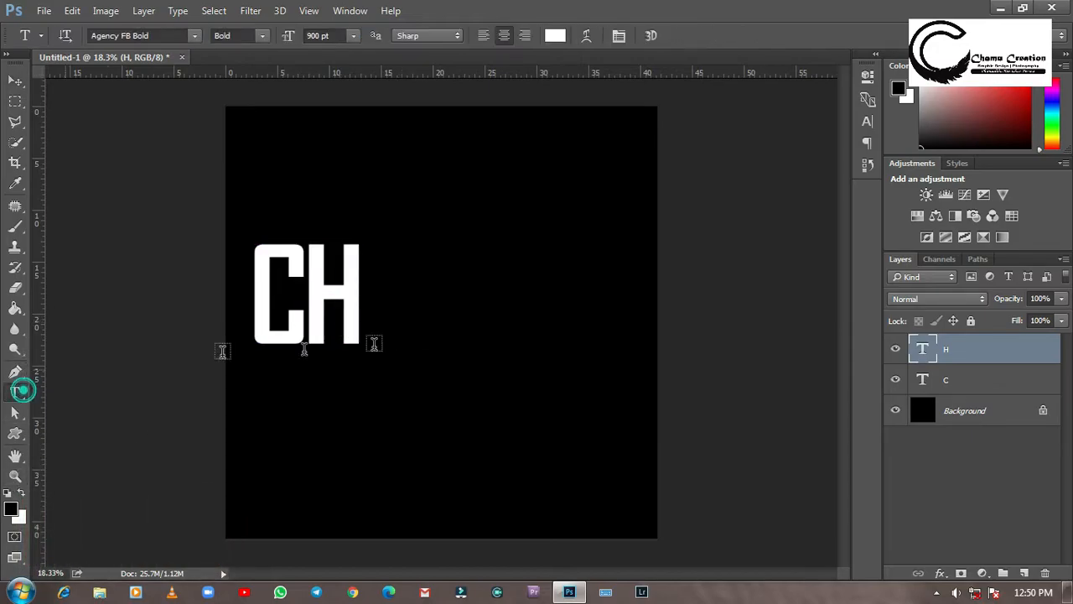
{"action": "left_click", "coordinate": [434, 312]}
{"action": "type", "text": "A"}
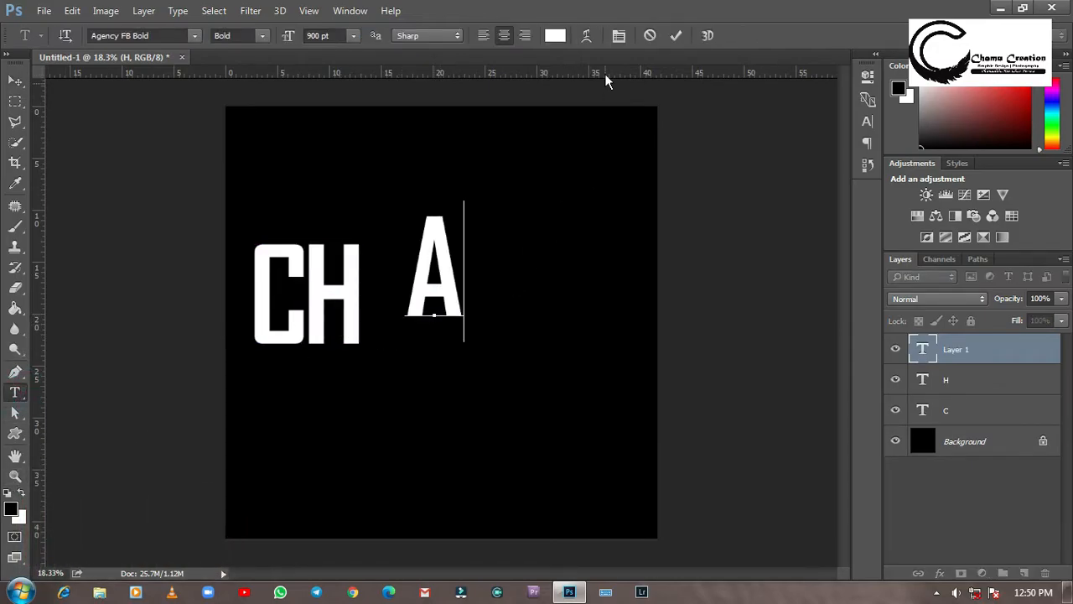
{"action": "left_click", "coordinate": [678, 35]}
{"action": "left_click", "coordinate": [14, 79]}
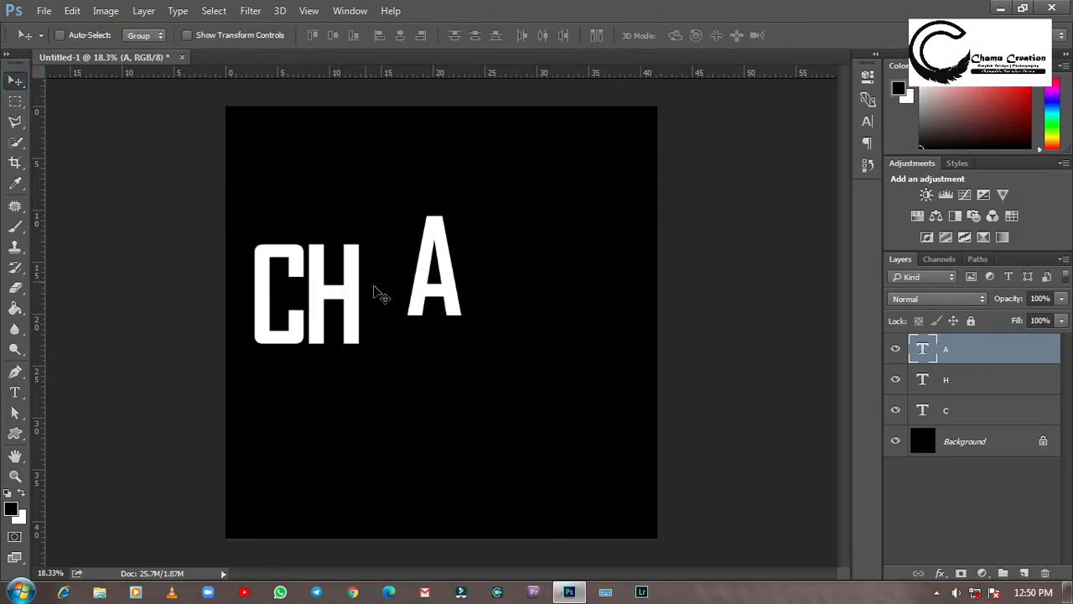
{"action": "left_click_drag", "start_coordinate": [444, 298], "coordinate": [403, 332]}
- Add the letter M as a separate text layer and align it right after the A
{"action": "left_click", "coordinate": [16, 394]}
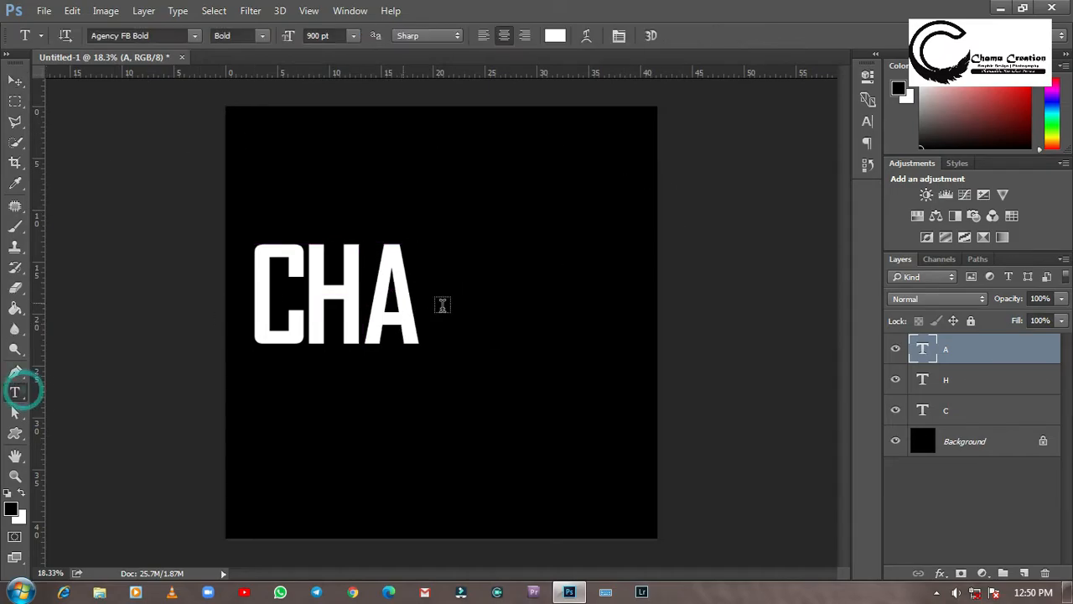
{"action": "left_click", "coordinate": [490, 310]}
{"action": "type", "text": "M"}
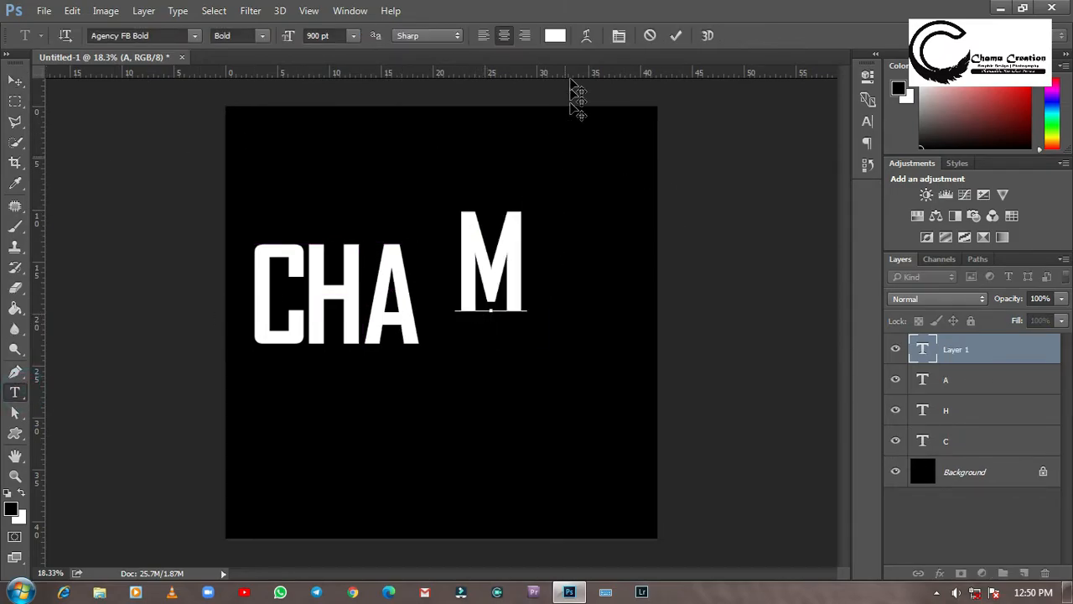
{"action": "left_click", "coordinate": [675, 34]}
{"action": "left_click", "coordinate": [16, 80]}
{"action": "left_click_drag", "start_coordinate": [486, 271], "coordinate": [455, 299]}
{"action": "key", "text": "shift+Left"}
{"action": "key", "text": "shift+Left"}
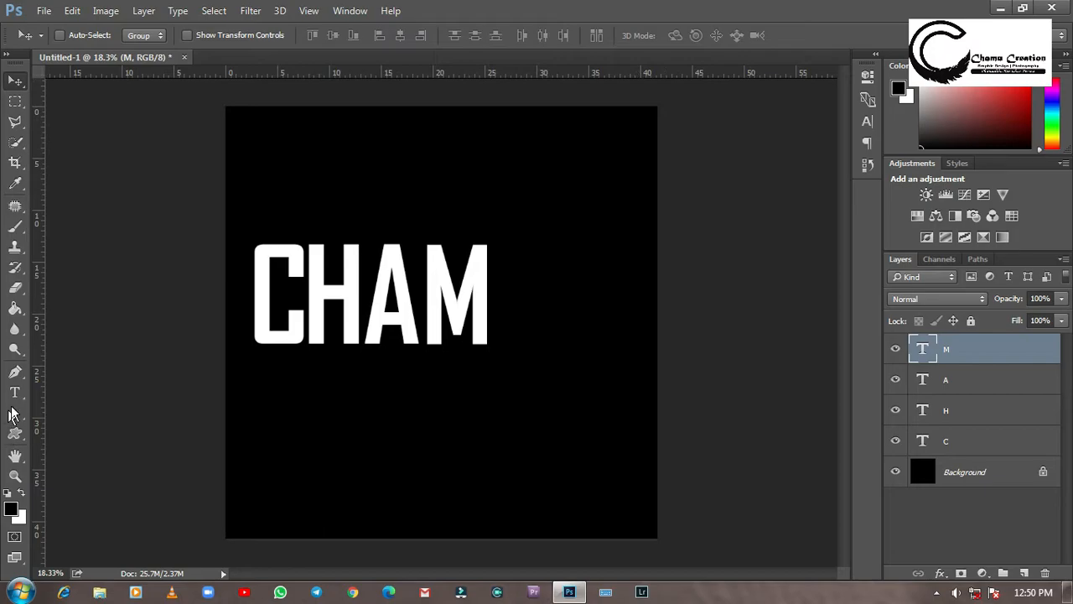
- Add the letter U as a separate text layer and align it after the M to complete CHAMU
{"action": "left_click", "coordinate": [14, 393]}
{"action": "left_click", "coordinate": [573, 321]}
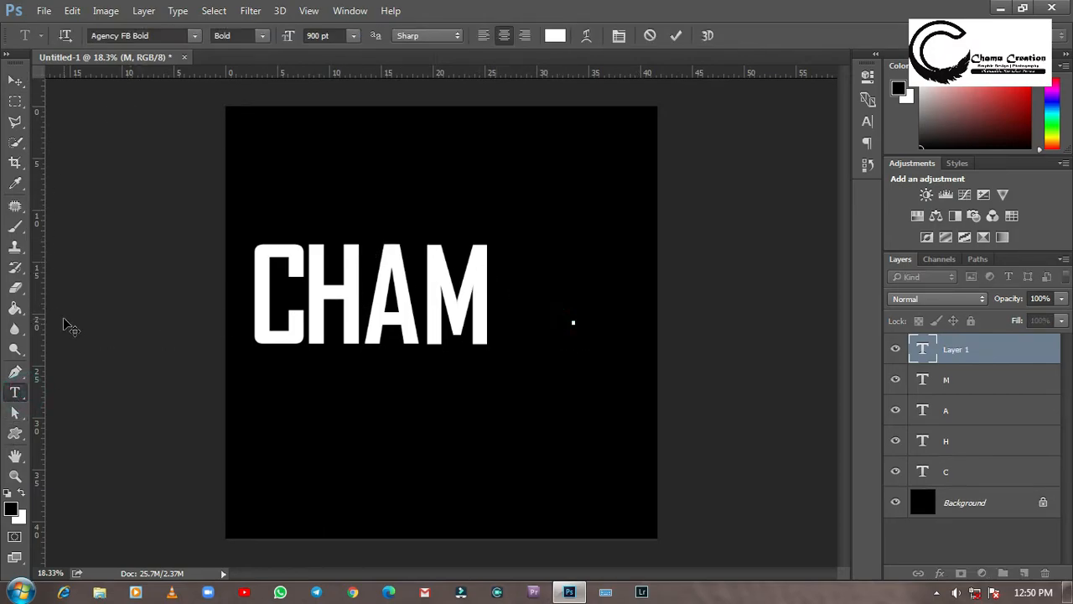
{"action": "type", "text": "U"}
{"action": "left_click", "coordinate": [675, 35]}
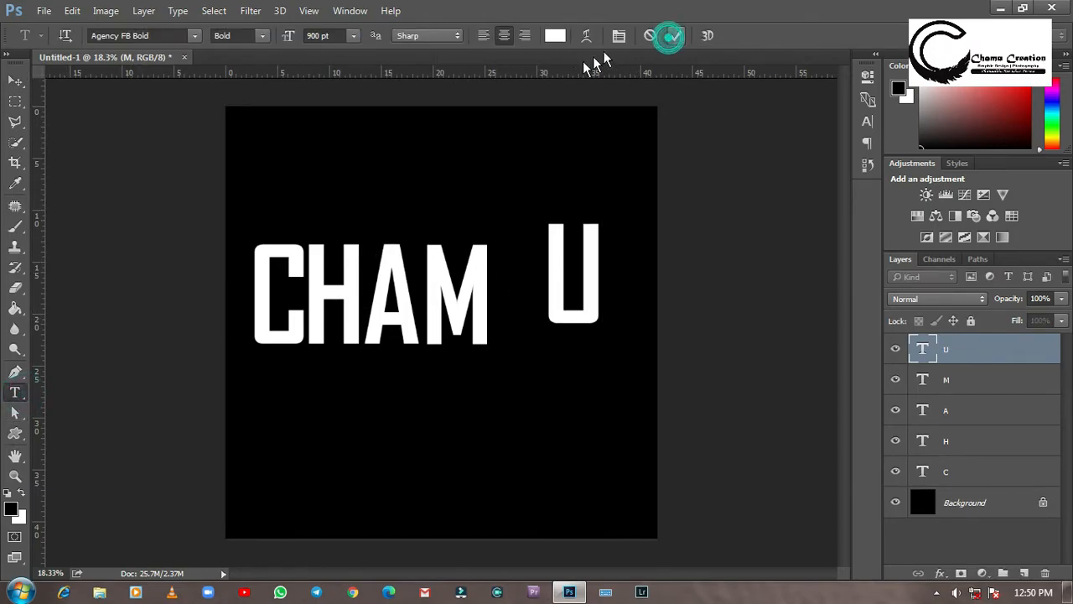
{"action": "left_click", "coordinate": [15, 81]}
{"action": "left_click_drag", "start_coordinate": [584, 321], "coordinate": [534, 343]}
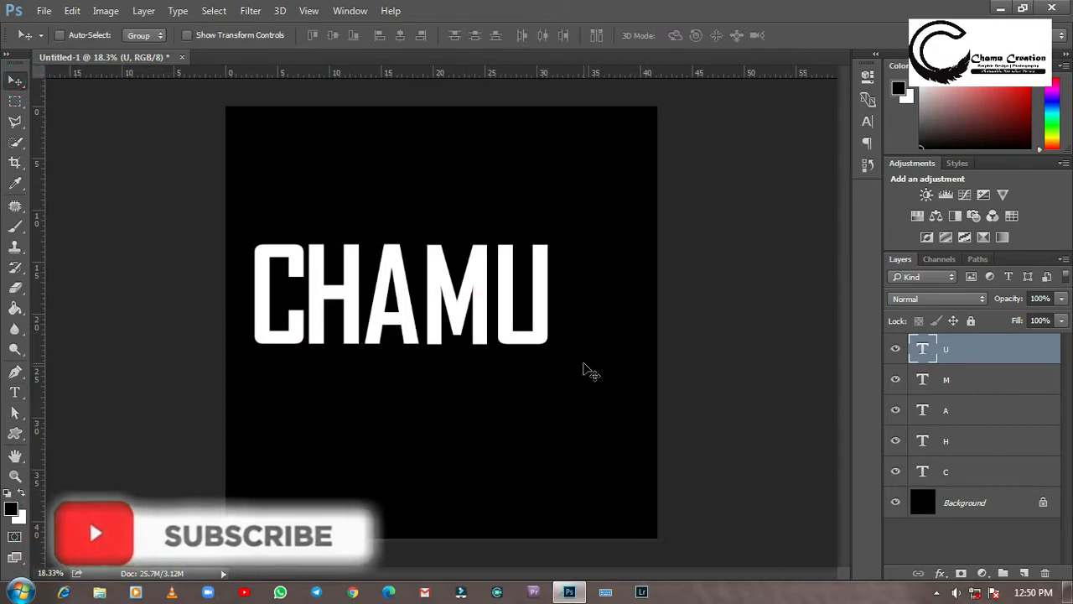
- Nudge the H layer left until its stem slightly overlaps the right edge of the C
{"action": "scroll", "coordinate": [248, 449], "scroll_direction": "up", "scroll_amount": 3}
{"action": "left_click_drag", "start_coordinate": [352, 330], "coordinate": [476, 402]}
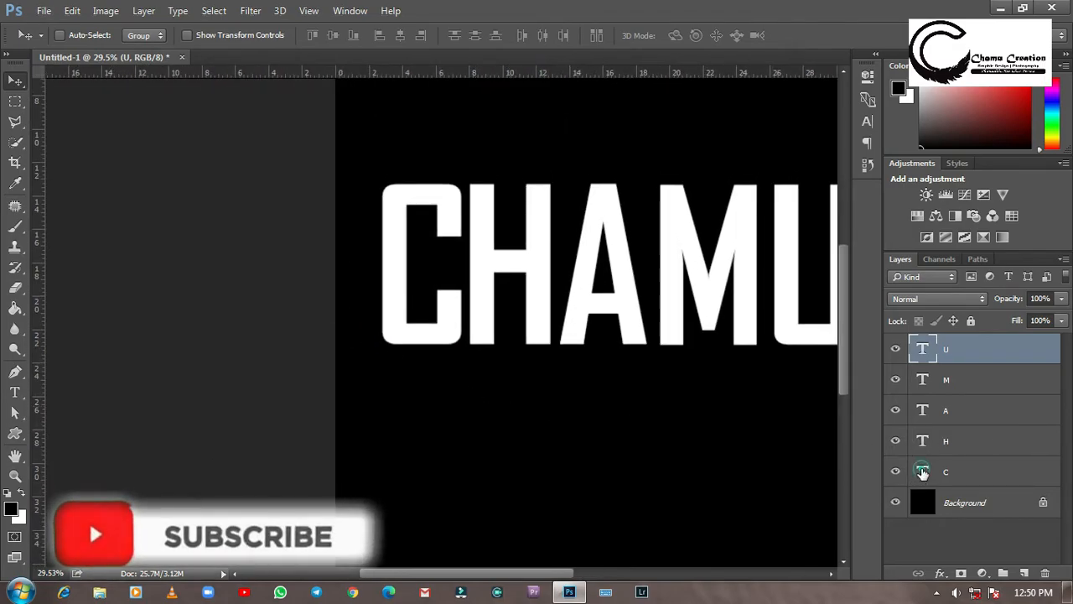
{"action": "left_click", "coordinate": [945, 482]}
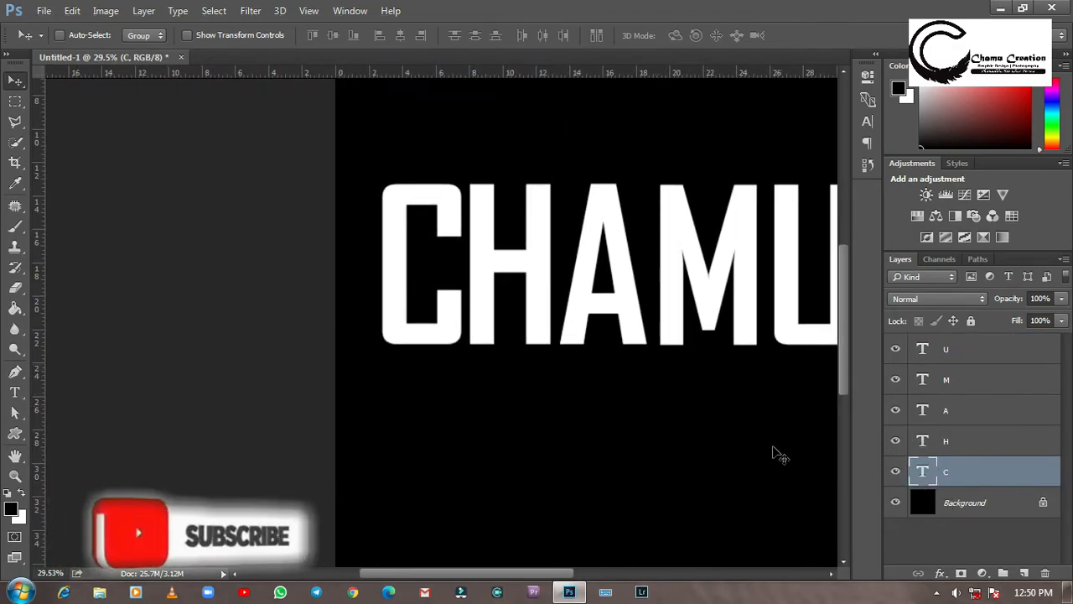
{"action": "left_click", "coordinate": [922, 442]}
{"action": "key", "text": "Left"}
{"action": "key", "text": "Left"}
{"action": "key", "text": "Left"}
{"action": "key", "text": "Left"}
{"action": "key", "text": "Left"}
{"action": "key", "text": "Left"}
{"action": "key", "text": "Left"}
{"action": "key", "text": "Left"}
{"action": "key", "text": "Left"}
{"action": "key", "text": "Left"}
{"action": "key", "text": "Left"}
{"action": "key", "text": "Left"}
{"action": "key", "text": "Left"}
{"action": "key", "text": "Left"}
{"action": "key", "text": "Left"}
{"action": "key", "text": "Left"}
{"action": "key", "text": "Left"}
{"action": "key", "text": "Left"}
{"action": "key", "text": "Left"}
{"action": "key", "text": "Left"}
{"action": "key", "text": "Left"}
{"action": "key", "text": "Left"}
{"action": "key", "text": "Left"}
{"action": "key", "text": "Left"}
{"action": "key", "text": "Left"}
{"action": "key", "text": "Left"}
{"action": "key", "text": "Left"}
{"action": "key", "text": "Left"}
{"action": "key", "text": "Left"}
{"action": "key", "text": "Left"}
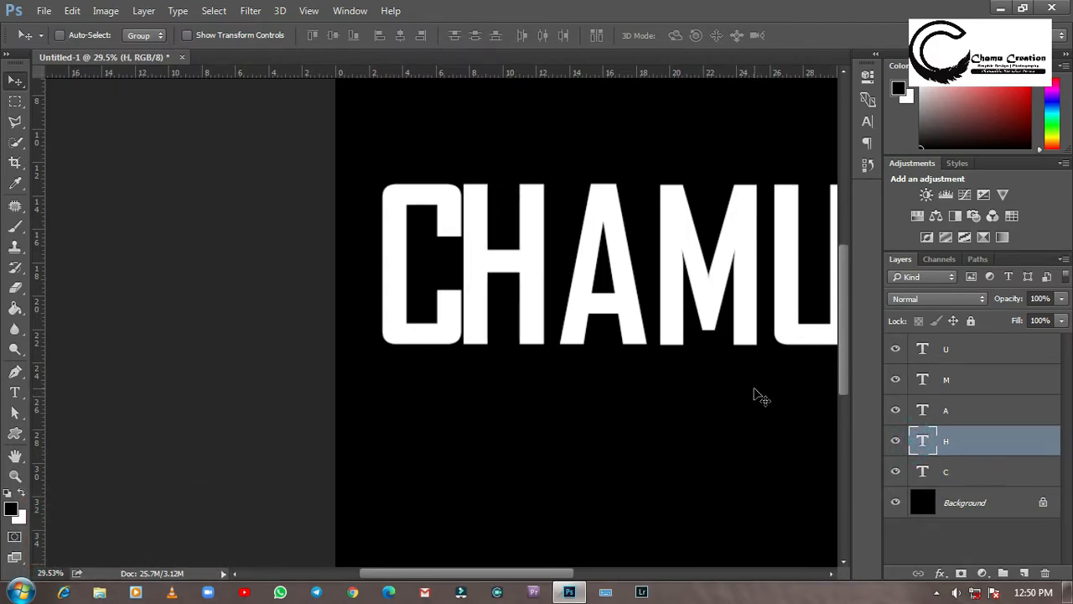
{"action": "key", "text": "Left"}
{"action": "key", "text": "Left"}
{"action": "key", "text": "Left"}
{"action": "key", "text": "Left"}
{"action": "key", "text": "Left"}
{"action": "key", "text": "Left"}
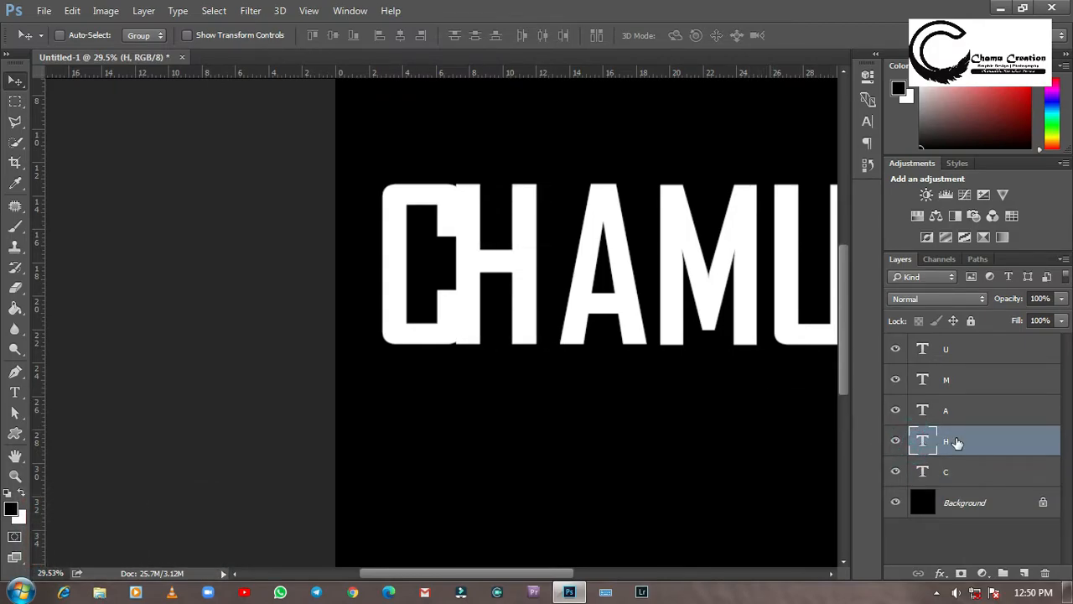
- Nudge the A layer left until its foot overlaps the H's right stem
{"action": "left_click", "coordinate": [924, 410]}
{"action": "key", "text": "Left"}
{"action": "key", "text": "Left"}
{"action": "key", "text": "Left"}
{"action": "key", "text": "Left"}
{"action": "key", "text": "Left"}
{"action": "key", "text": "Left"}
{"action": "key", "text": "Left"}
{"action": "key", "text": "Left"}
{"action": "key", "text": "Left"}
{"action": "key", "text": "Left"}
{"action": "key", "text": "Left"}
{"action": "key", "text": "Left"}
{"action": "key", "text": "Left"}
{"action": "key", "text": "Left"}
{"action": "key", "text": "Left"}
{"action": "key", "text": "Left"}
{"action": "key", "text": "Left"}
{"action": "key", "text": "Left"}
{"action": "key", "text": "Left"}
{"action": "key", "text": "Left"}
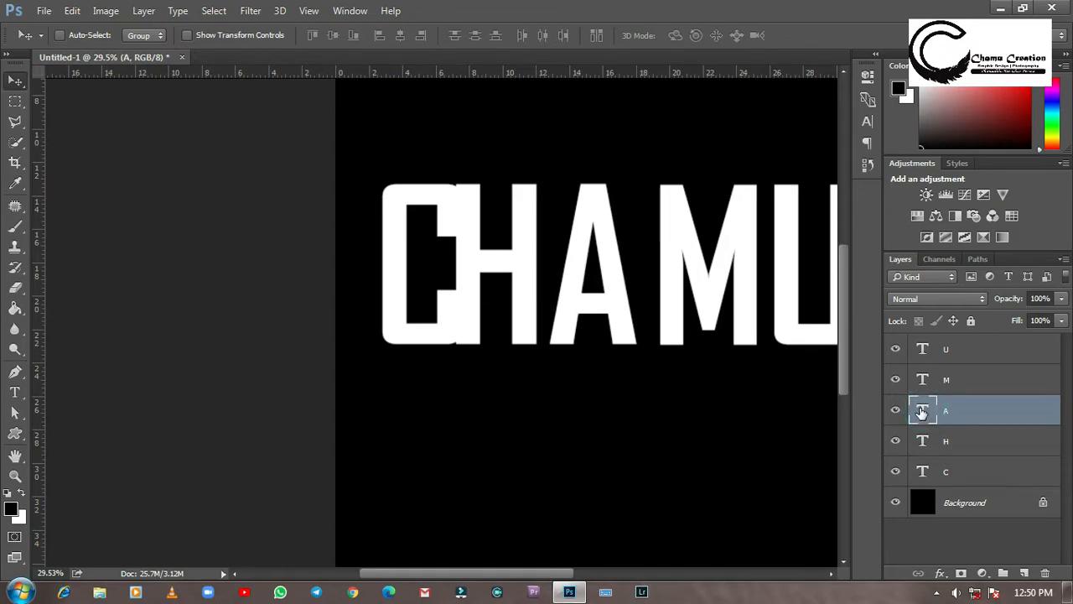
{"action": "key", "text": "Left"}
{"action": "key", "text": "Left"}
{"action": "key", "text": "Left"}
{"action": "key", "text": "Left"}
{"action": "key", "text": "Left"}
{"action": "key", "text": "Left"}
{"action": "key", "text": "Left"}
{"action": "key", "text": "Left"}
{"action": "key", "text": "Left"}
{"action": "key", "text": "Left"}
{"action": "key", "text": "Left"}
{"action": "key", "text": "Left"}
{"action": "key", "text": "Left"}
{"action": "key", "text": "Left"}
{"action": "key", "text": "Left"}
{"action": "key", "text": "Left"}
{"action": "key", "text": "Left"}
{"action": "key", "text": "Left"}
{"action": "key", "text": "Left"}
{"action": "key", "text": "Left"}
- Nudge the M layer left until its left stem slightly overlaps the A's right foot
{"action": "left_click", "coordinate": [923, 379]}
{"action": "key", "text": "Left"}
{"action": "key", "text": "Left"}
{"action": "key", "text": "Left"}
{"action": "key", "text": "Left"}
{"action": "key", "text": "Left"}
{"action": "key", "text": "Left"}
{"action": "key", "text": "Left"}
{"action": "key", "text": "Left"}
{"action": "key", "text": "Left"}
{"action": "key", "text": "Left"}
{"action": "key", "text": "Left"}
{"action": "key", "text": "Left"}
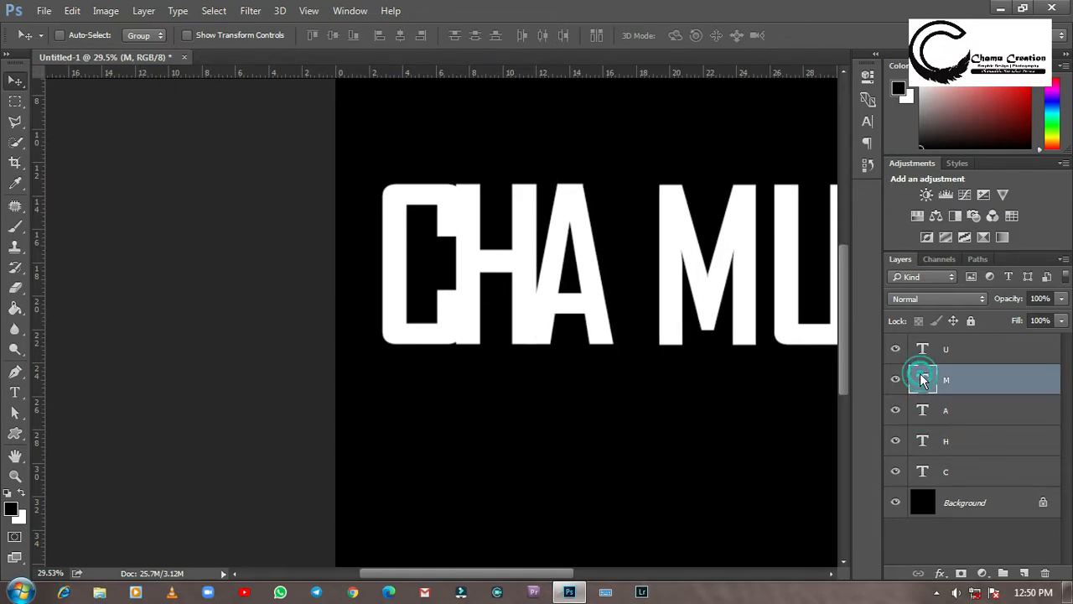
{"action": "key", "text": "Left"}
{"action": "key", "text": "Left"}
{"action": "key", "text": "Left"}
{"action": "key", "text": "Left"}
{"action": "key", "text": "Left"}
{"action": "key", "text": "Left"}
{"action": "key", "text": "Left"}
{"action": "key", "text": "Left"}
{"action": "key", "text": "Left"}
{"action": "key", "text": "Left"}
{"action": "key", "text": "Left"}
{"action": "key", "text": "Left"}
{"action": "key", "text": "Left"}
{"action": "key", "text": "Left"}
{"action": "key", "text": "Left"}
{"action": "key", "text": "Left"}
{"action": "key", "text": "Left"}
{"action": "key", "text": "Left"}
{"action": "key", "text": "Left"}
{"action": "key", "text": "Left"}
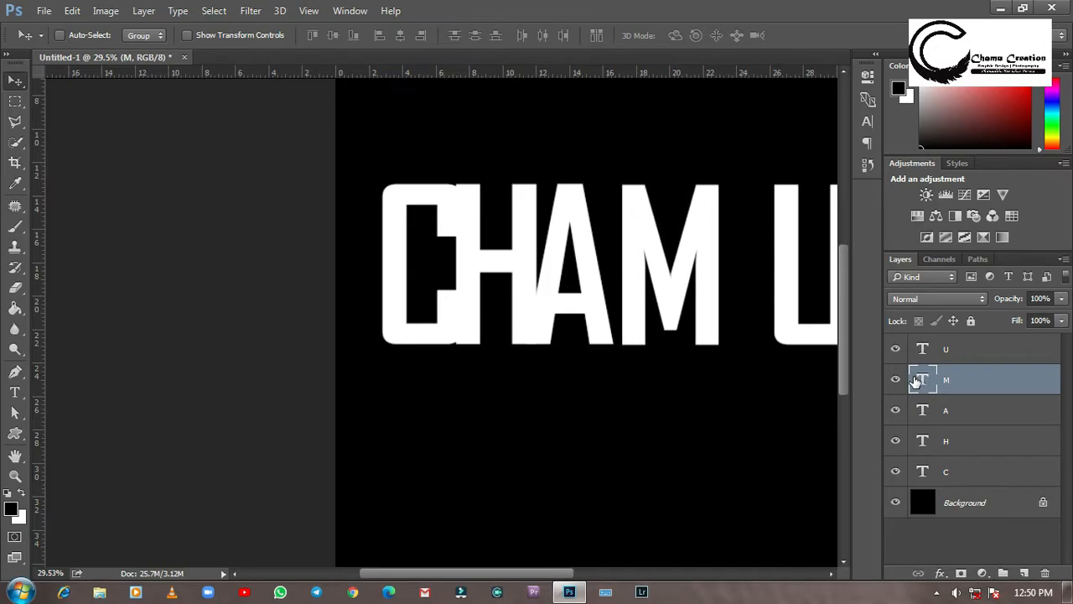
{"action": "key", "text": "Left"}
{"action": "key", "text": "Left"}
{"action": "key", "text": "Left"}
{"action": "key", "text": "Left"}
{"action": "key", "text": "Left"}
{"action": "key", "text": "Left"}
{"action": "key", "text": "Left"}
{"action": "key", "text": "Left"}
{"action": "key", "text": "Left"}
{"action": "key", "text": "Left"}
{"action": "key", "text": "Left"}
{"action": "key", "text": "Left"}
{"action": "key", "text": "Left"}
{"action": "key", "text": "Left"}
{"action": "key", "text": "Left"}
{"action": "key", "text": "Left"}
{"action": "key", "text": "Left"}
{"action": "key", "text": "Left"}
{"action": "key", "text": "Left"}
{"action": "key", "text": "Left"}
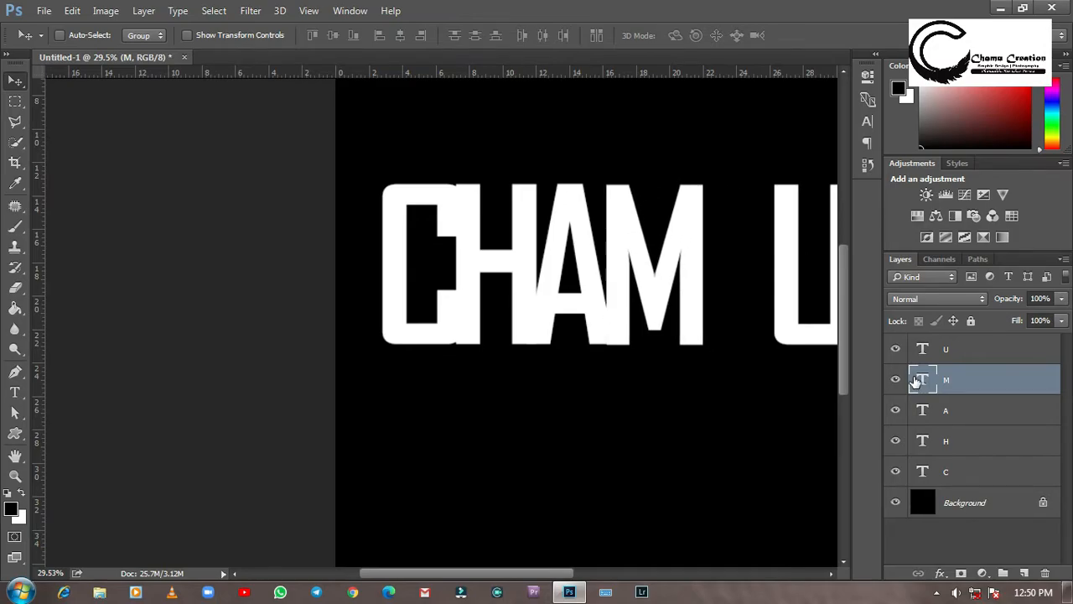
- Nudge the M layer further left to increase its overlap with the A's right foot
{"action": "key", "text": "Left"}
{"action": "key", "text": "Left"}
{"action": "key", "text": "Left"}
{"action": "key", "text": "Left"}
- Nudge the U layer left until its left stem overlaps the M's right stem
{"action": "left_click", "coordinate": [922, 350]}
{"action": "key", "text": "Left"}
{"action": "key", "text": "Left"}
{"action": "key", "text": "Left"}
{"action": "key", "text": "Left"}
{"action": "key", "text": "Left"}
{"action": "key", "text": "Left"}
{"action": "key", "text": "Left"}
{"action": "key", "text": "Left"}
{"action": "key", "text": "Left"}
{"action": "key", "text": "Left"}
{"action": "key", "text": "Left"}
{"action": "key", "text": "Left"}
{"action": "key", "text": "Left"}
{"action": "key", "text": "Left"}
{"action": "key", "text": "Left"}
{"action": "key", "text": "Left"}
{"action": "key", "text": "Left"}
{"action": "key", "text": "Left"}
{"action": "key", "text": "Left"}
{"action": "key", "text": "Left"}
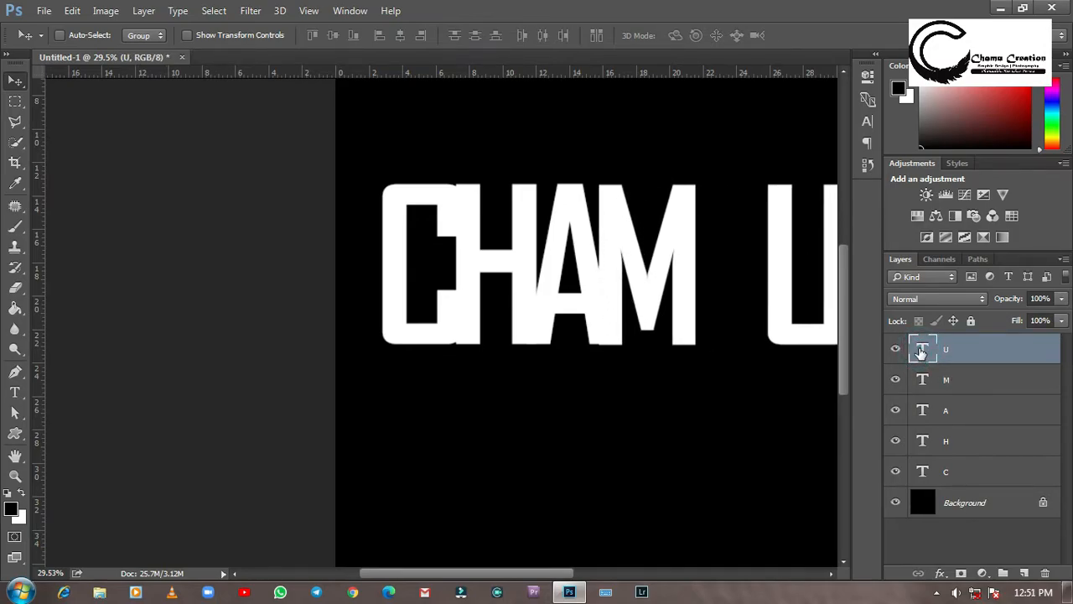
{"action": "key", "text": "Left"}
{"action": "key", "text": "Left"}
{"action": "key", "text": "Left"}
{"action": "key", "text": "Left"}
{"action": "key", "text": "Left"}
{"action": "key", "text": "Left"}
{"action": "key", "text": "Left"}
{"action": "key", "text": "Left"}
{"action": "key", "text": "Left"}
{"action": "key", "text": "Left"}
{"action": "key", "text": "Left"}
{"action": "key", "text": "Left"}
{"action": "key", "text": "Left"}
{"action": "key", "text": "Left"}
{"action": "key", "text": "Left"}
{"action": "key", "text": "Left"}
{"action": "key", "text": "Left"}
{"action": "key", "text": "Left"}
{"action": "key", "text": "Left"}
{"action": "key", "text": "Left"}
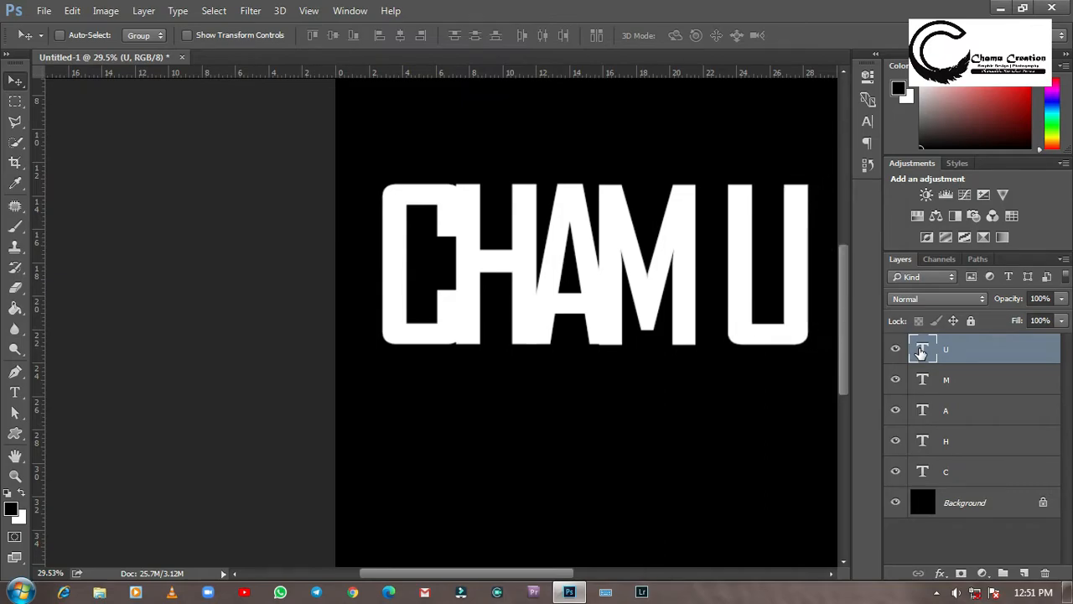
{"action": "key", "text": "Left"}
{"action": "key", "text": "Left"}
{"action": "key", "text": "Left"}
{"action": "key", "text": "Left"}
{"action": "key", "text": "Left"}
{"action": "key", "text": "Left"}
{"action": "key", "text": "Left"}
{"action": "key", "text": "Left"}
{"action": "key", "text": "Left"}
{"action": "key", "text": "Left"}
{"action": "key", "text": "Left"}
{"action": "key", "text": "Left"}
{"action": "key", "text": "Left"}
{"action": "key", "text": "Left"}
{"action": "key", "text": "Left"}
{"action": "key", "text": "Left"}
{"action": "key", "text": "Left"}
{"action": "key", "text": "Left"}
{"action": "key", "text": "Left"}
{"action": "key", "text": "Left"}
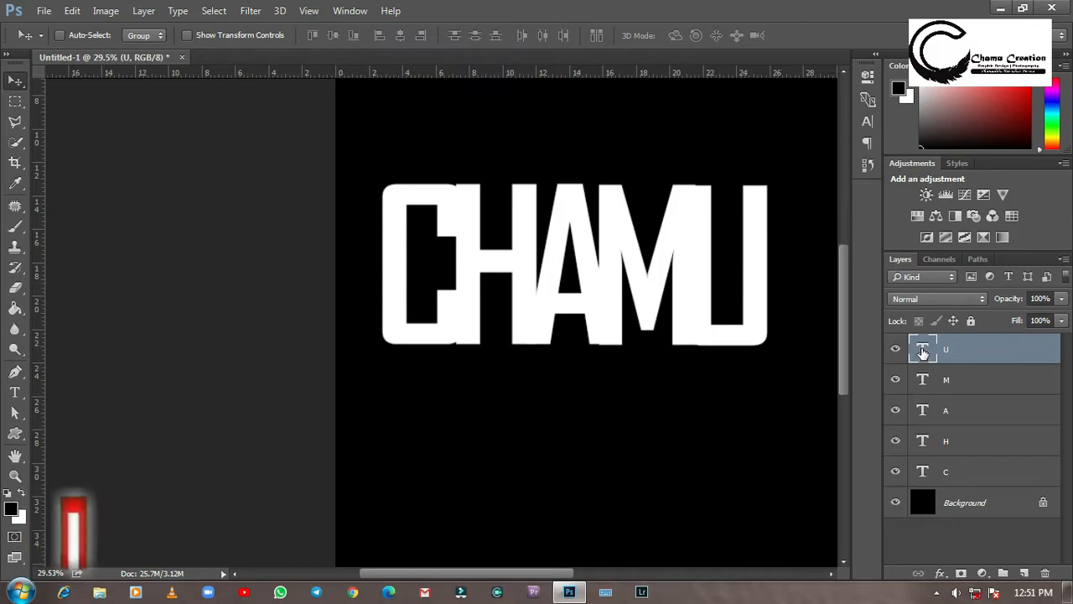
{"action": "key", "text": "Left"}
{"action": "key", "text": "Left"}
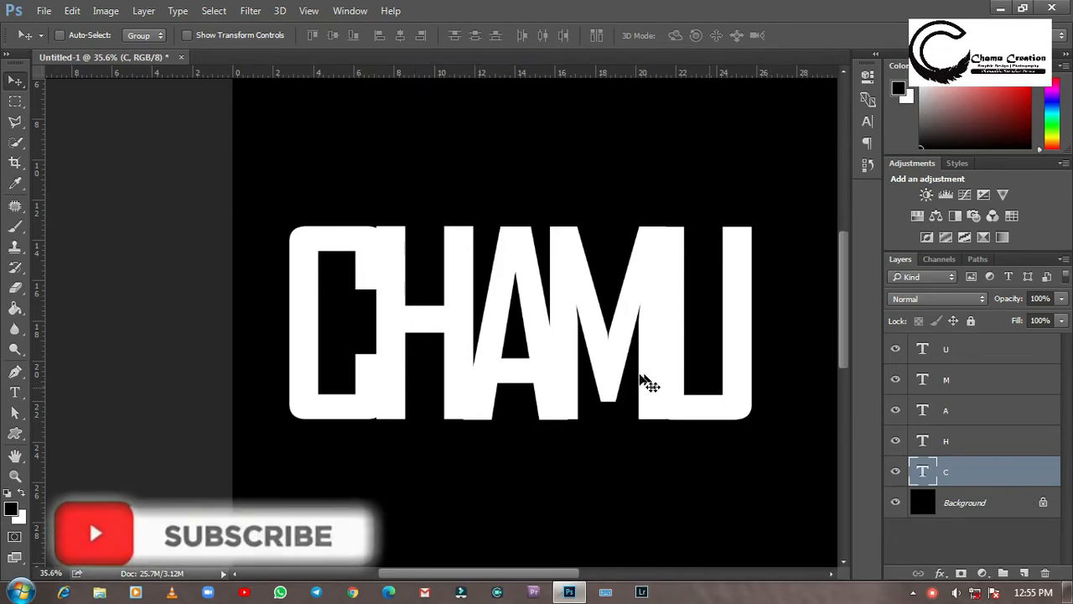
- Add a layer above the C and shade the C's right ends with a soft round 400 px black brush at 0% hardness
{"action": "left_click", "coordinate": [926, 470]}
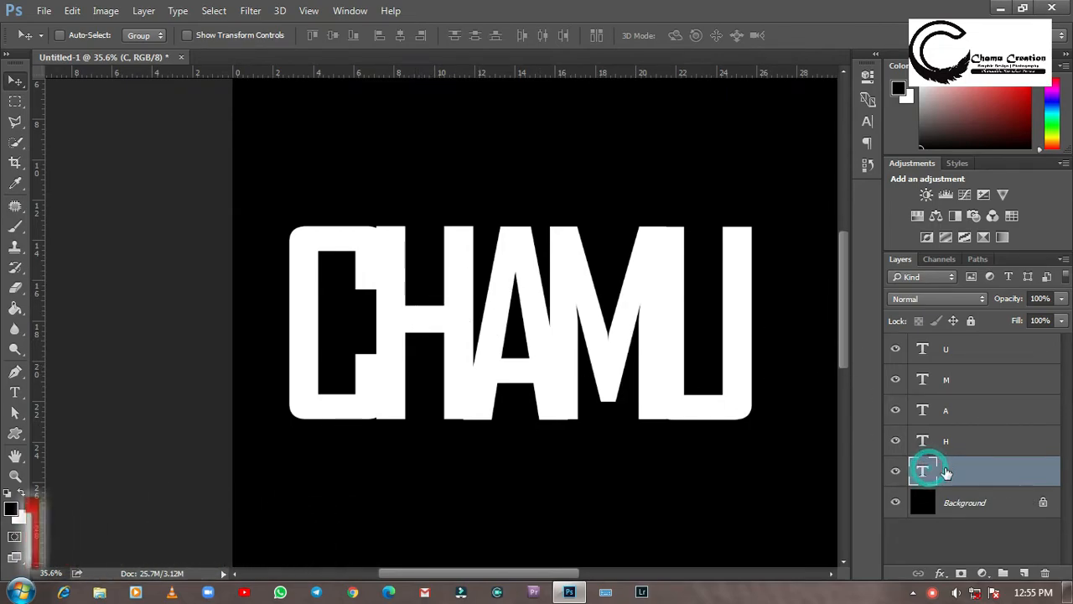
{"action": "left_click", "coordinate": [1024, 574]}
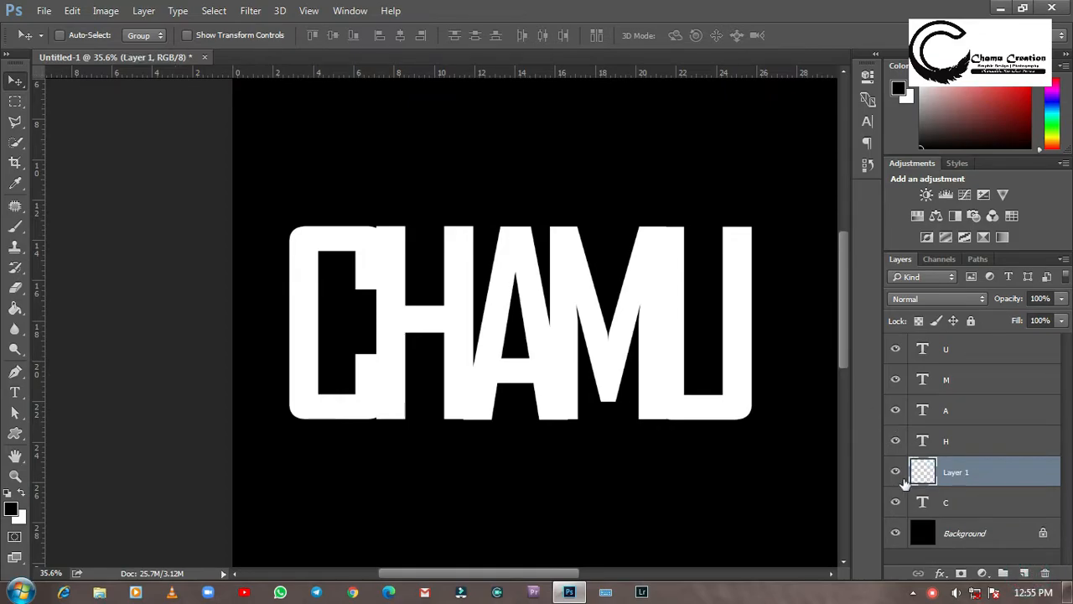
{"action": "left_click", "coordinate": [16, 227]}
{"action": "left_click", "coordinate": [80, 38]}
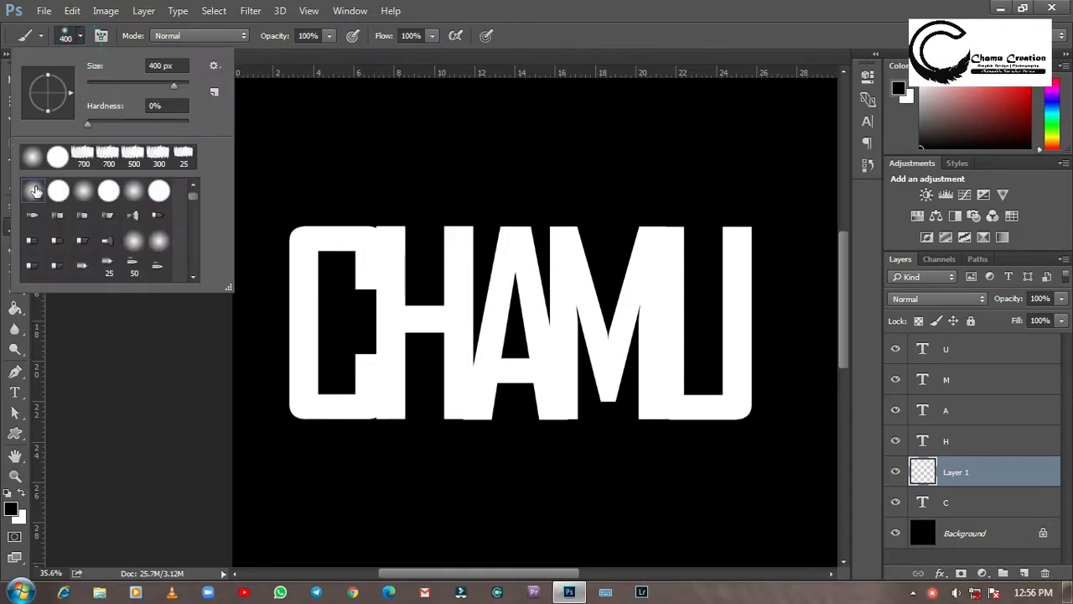
{"action": "left_click", "coordinate": [79, 38]}
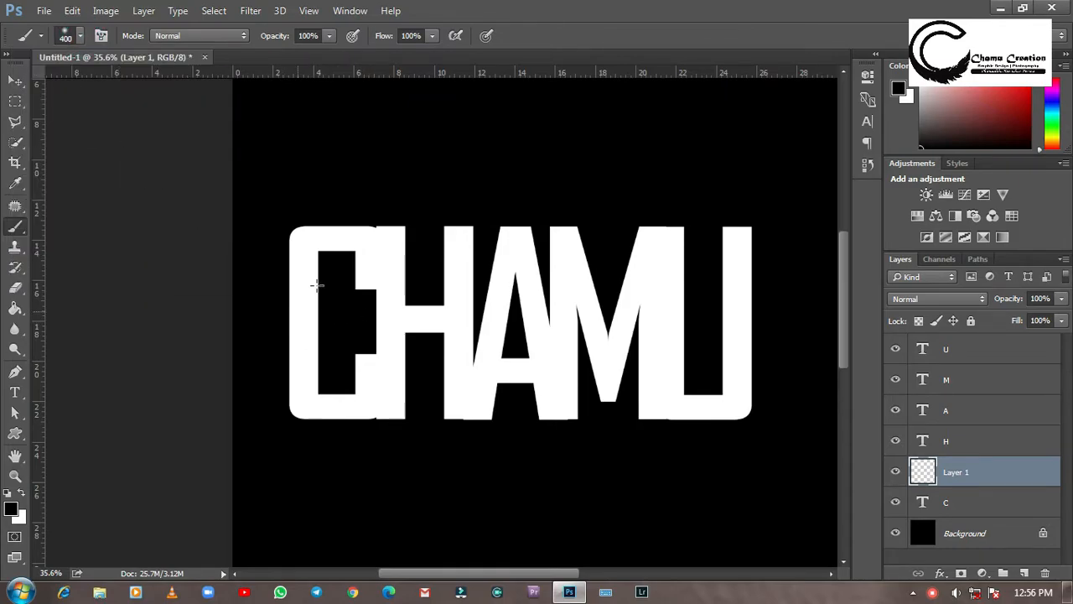
{"action": "left_click_drag", "start_coordinate": [393, 220], "coordinate": [395, 318]}
{"action": "mouse_move", "coordinate": [393, 356]}
{"action": "left_mouse_down"}
{"action": "mouse_move", "coordinate": [392, 394]}
{"action": "mouse_move", "coordinate": [420, 368]}
{"action": "left_mouse_up"}
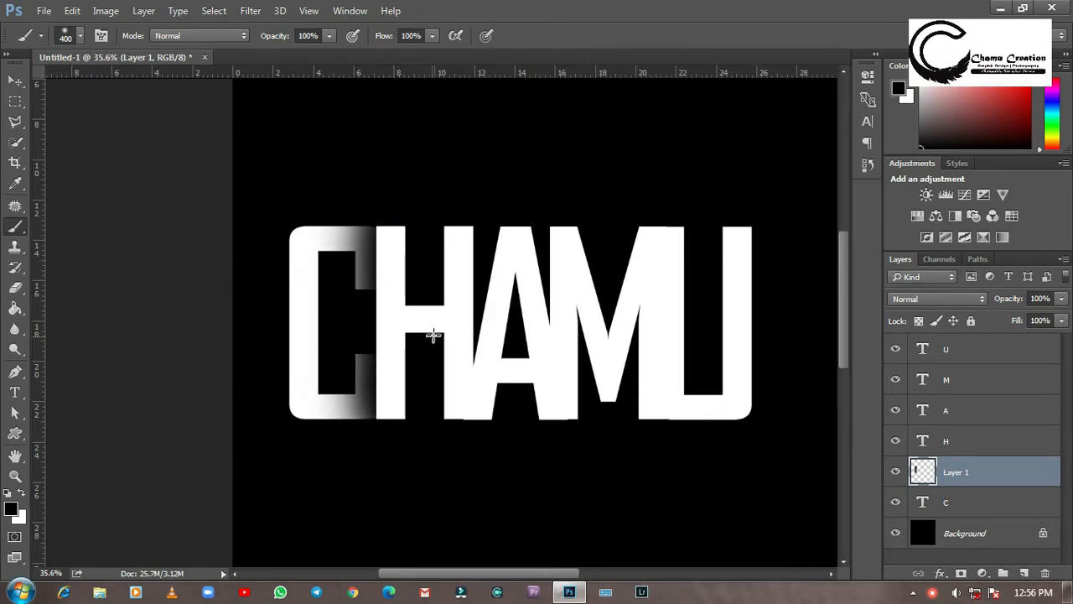
- Add a layer above the H and paint a soft black shadow down the H's right stem
{"action": "left_click", "coordinate": [929, 442]}
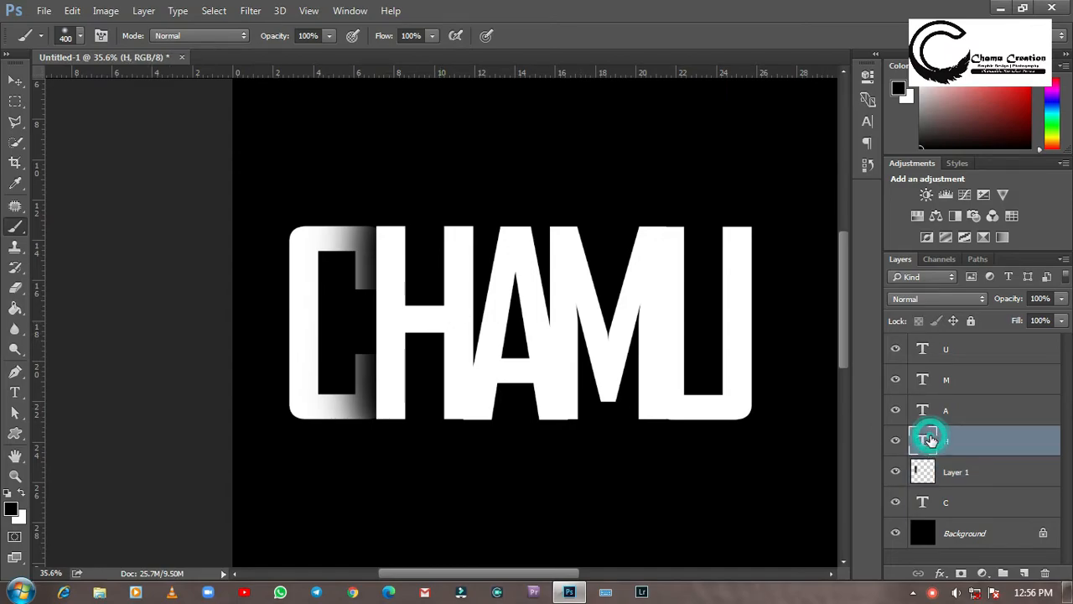
{"action": "left_click", "coordinate": [1024, 573]}
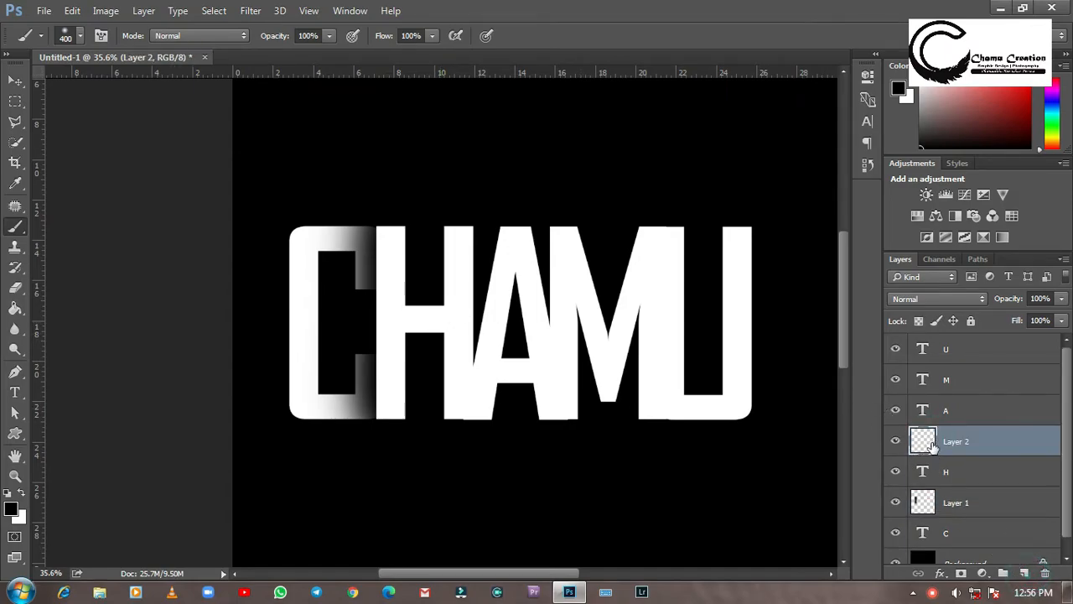
{"action": "left_click_drag", "start_coordinate": [490, 210], "coordinate": [490, 414]}
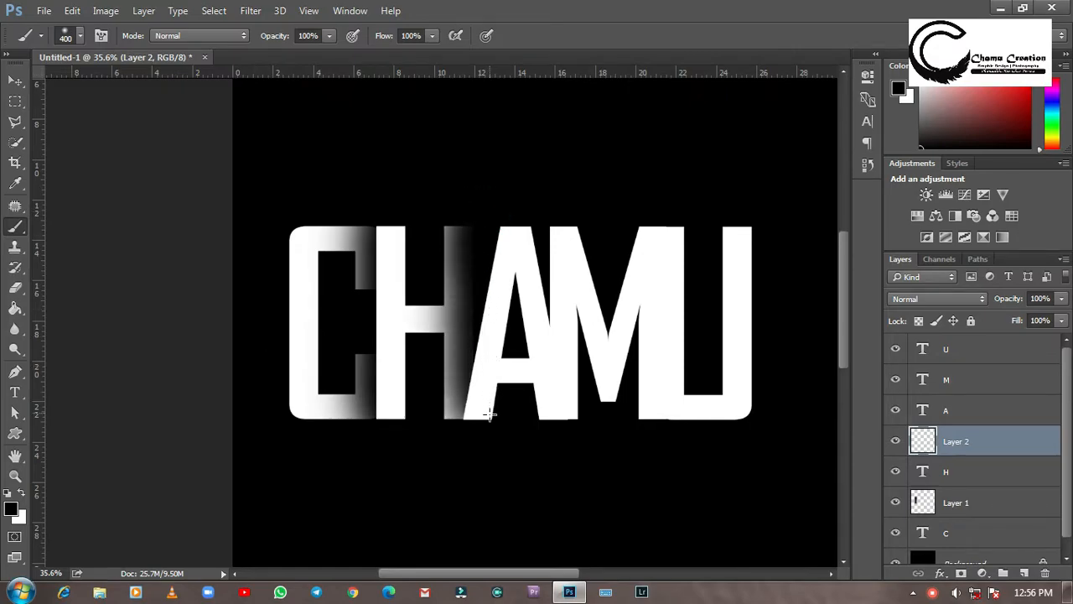
- Add a layer above the A and brush a soft black shadow along the A's right leg
{"action": "left_click", "coordinate": [939, 410]}
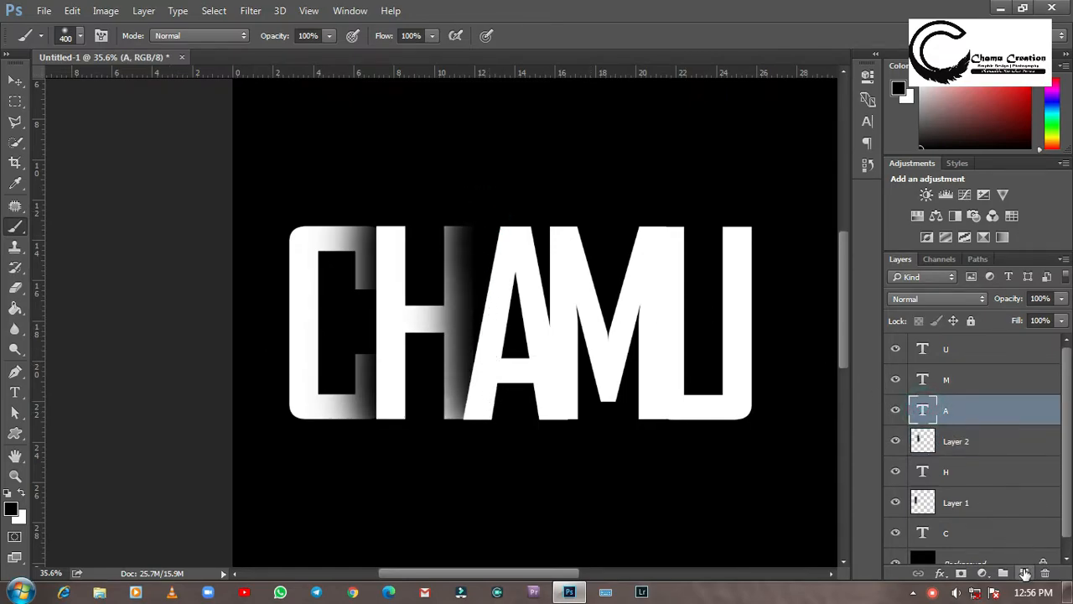
{"action": "left_click", "coordinate": [1025, 574]}
{"action": "left_click_drag", "start_coordinate": [561, 216], "coordinate": [571, 409]}
- Add a layer above the M and paint a soft black shadow down the M's right stem beside the U
{"action": "left_click", "coordinate": [929, 384]}
{"action": "left_click", "coordinate": [1025, 573]}
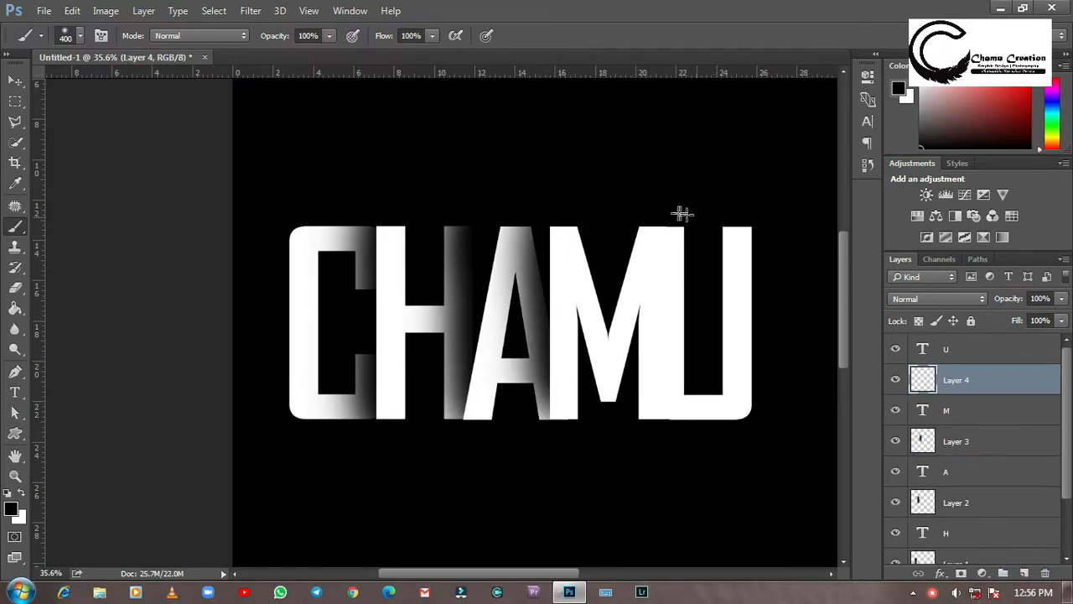
{"action": "left_click_drag", "start_coordinate": [695, 215], "coordinate": [682, 419]}
{"action": "left_click_drag", "start_coordinate": [574, 402], "coordinate": [661, 426]}
{"action": "key", "text": "ctrl+z"}
{"action": "left_click", "coordinate": [697, 419]}
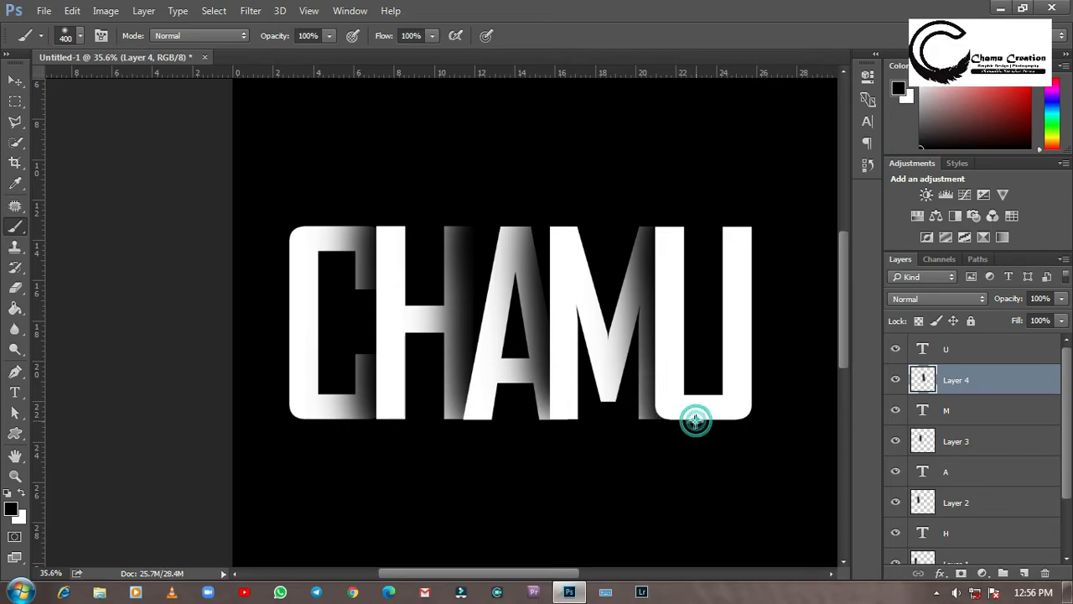
- Darken the A's right foot on Layer 3 and the base of the H's right stem on Layer 2, undoing the stray dab
{"action": "left_click", "coordinate": [929, 440]}
{"action": "left_click", "coordinate": [578, 413]}
{"action": "left_click", "coordinate": [953, 507]}
{"action": "left_click", "coordinate": [501, 415]}
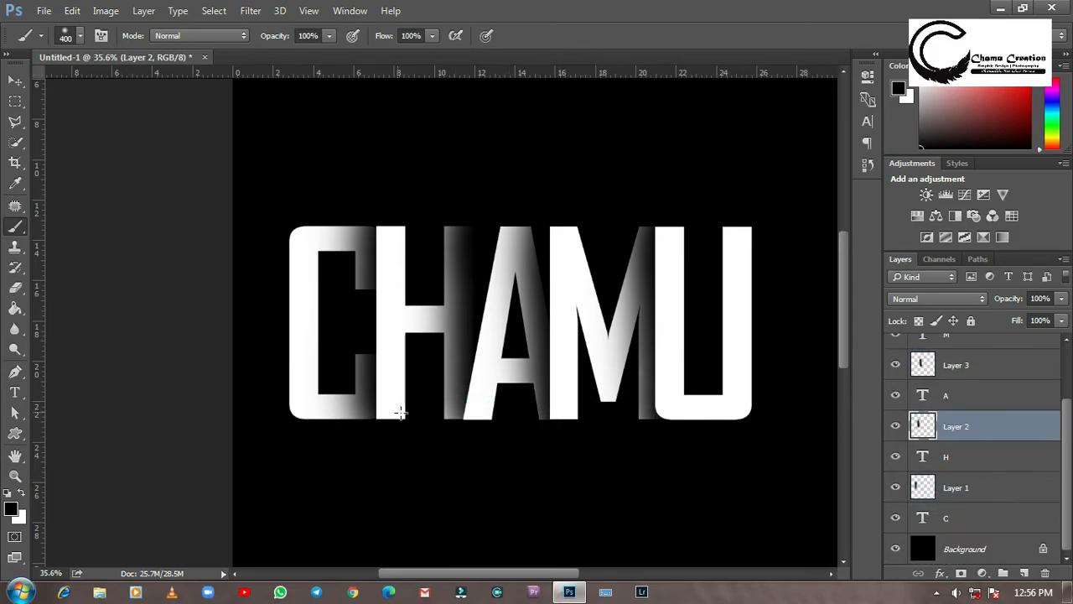
{"action": "left_click", "coordinate": [404, 415]}
{"action": "key", "text": "ctrl+z"}
- Deepen the shadow on Layer 4 along the M's right stem with extra soft black strokes beside the U
{"action": "scroll", "coordinate": [679, 332], "scroll_direction": "down", "scroll_amount": 5}
{"action": "scroll", "coordinate": [531, 274], "scroll_direction": "up", "scroll_amount": 8}
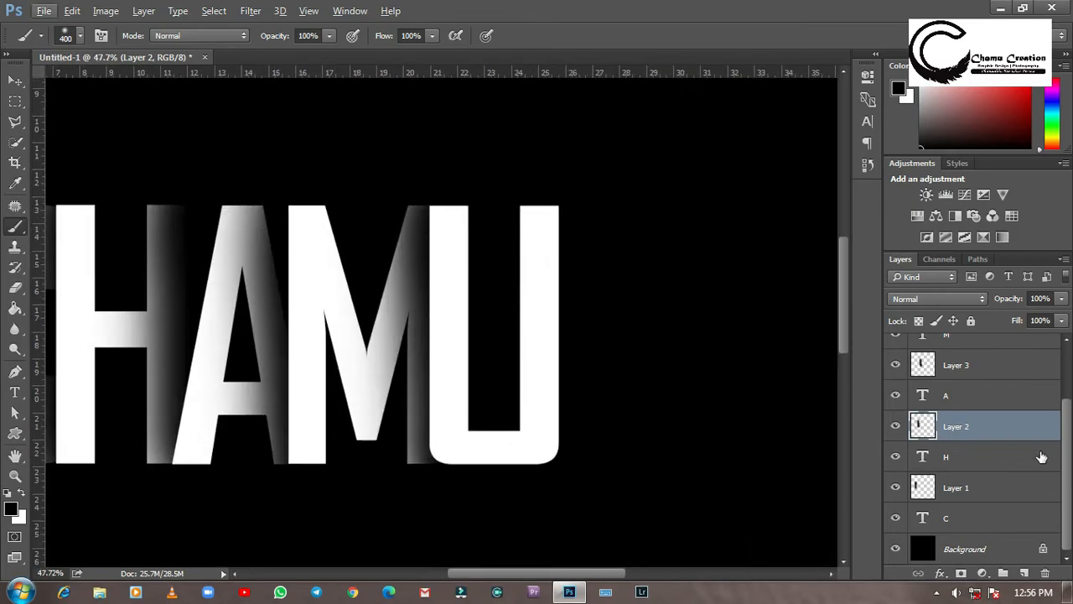
{"action": "scroll", "coordinate": [972, 419], "scroll_direction": "up", "scroll_amount": 2}
{"action": "left_click", "coordinate": [927, 380]}
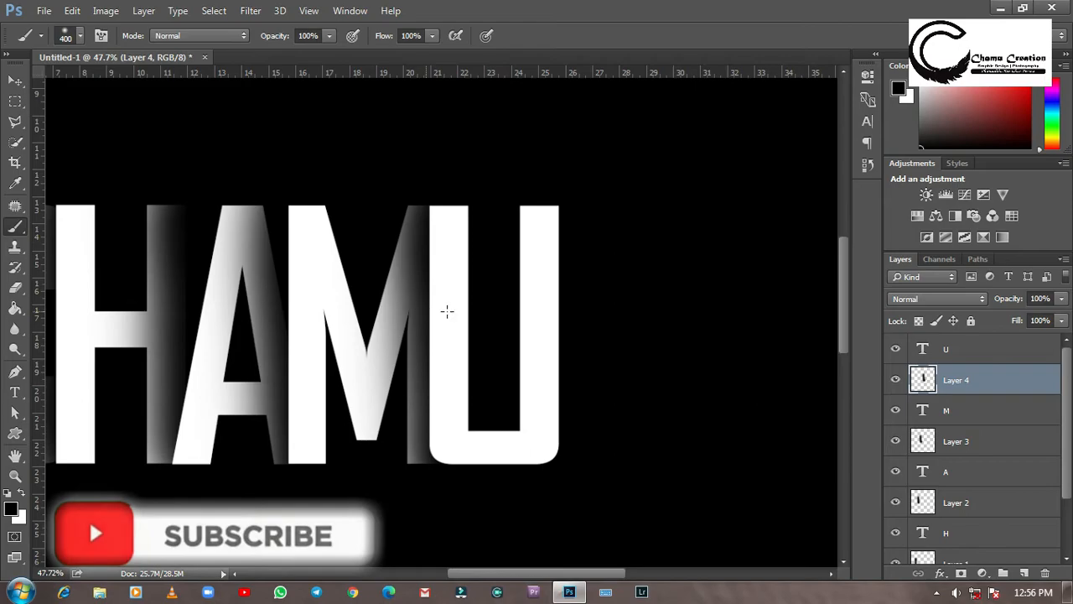
{"action": "left_click_drag", "start_coordinate": [481, 393], "coordinate": [475, 349]}
{"action": "left_click", "coordinate": [484, 466]}
{"action": "left_click", "coordinate": [476, 209]}
- Deepen the shadow on Layer 3 along the A's right leg with soft black dabs beside the M
{"action": "left_click", "coordinate": [925, 441]}
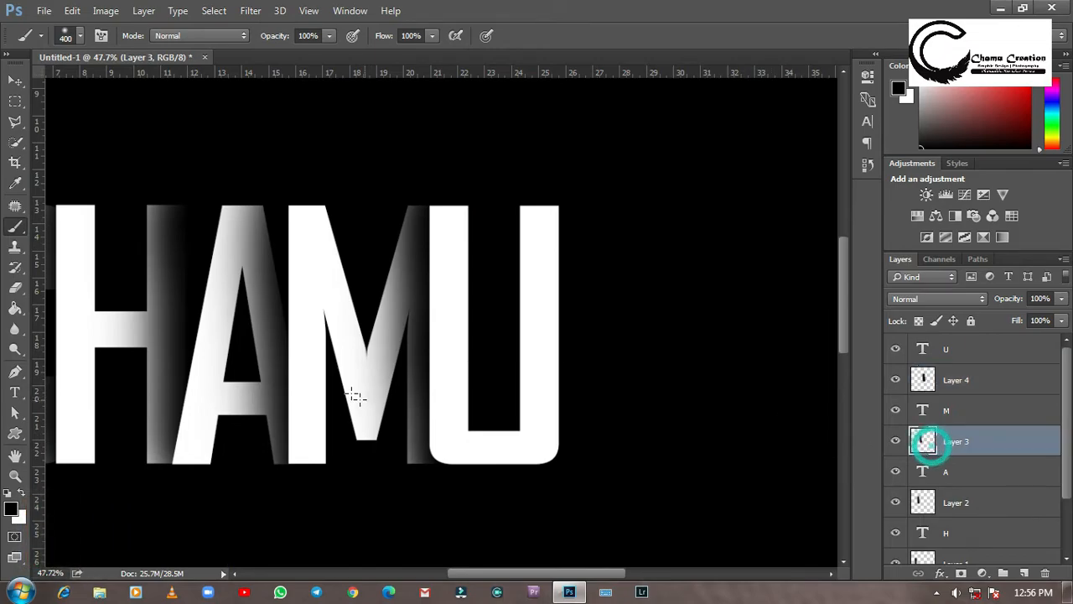
{"action": "left_click", "coordinate": [335, 335]}
{"action": "left_click", "coordinate": [353, 215]}
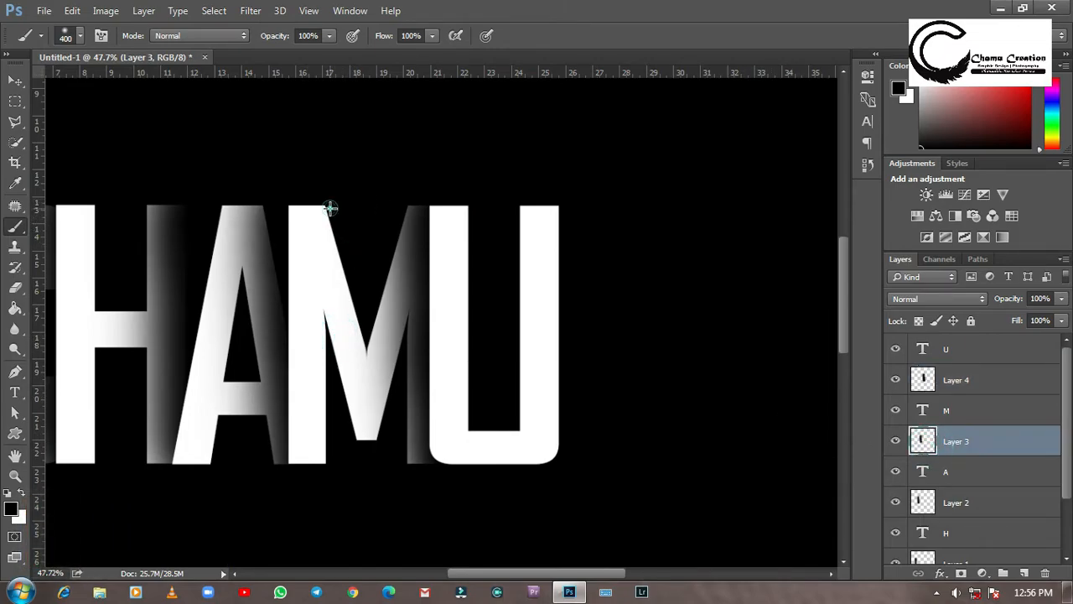
- Group all letter and shadow layers from U down to C, leaving out the Background
{"action": "scroll", "coordinate": [336, 460], "scroll_direction": "down", "scroll_amount": 1}
{"action": "scroll", "coordinate": [390, 386], "scroll_direction": "down", "scroll_amount": 3}
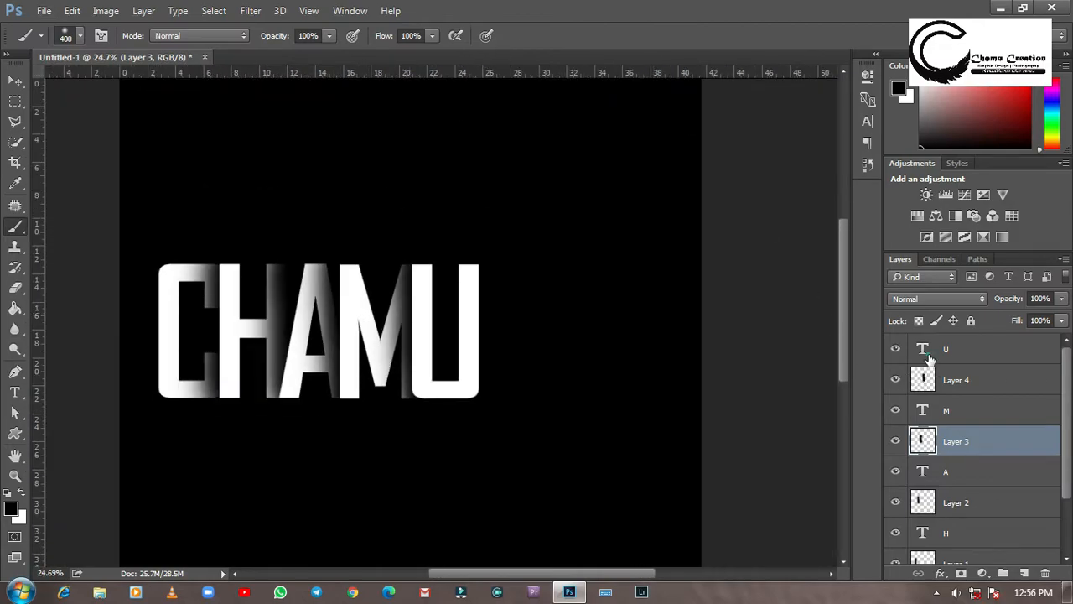
{"action": "left_click", "coordinate": [928, 356]}
{"action": "left_click", "coordinate": [17, 79]}
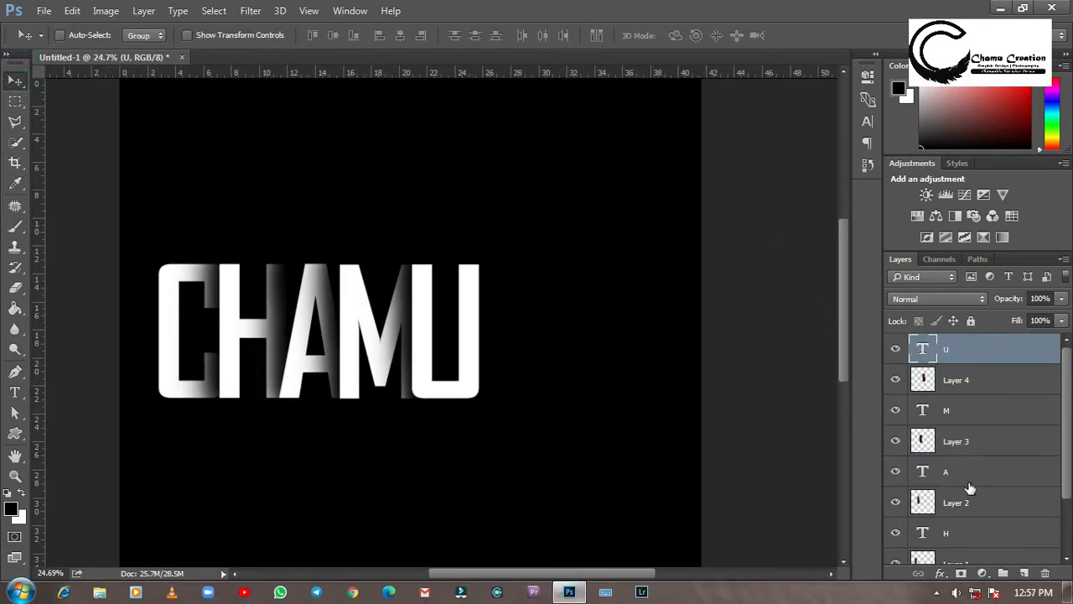
{"action": "scroll", "coordinate": [970, 488], "scroll_direction": "down", "scroll_amount": 3}
{"action": "left_click", "coordinate": [924, 518], "text": "shift"}
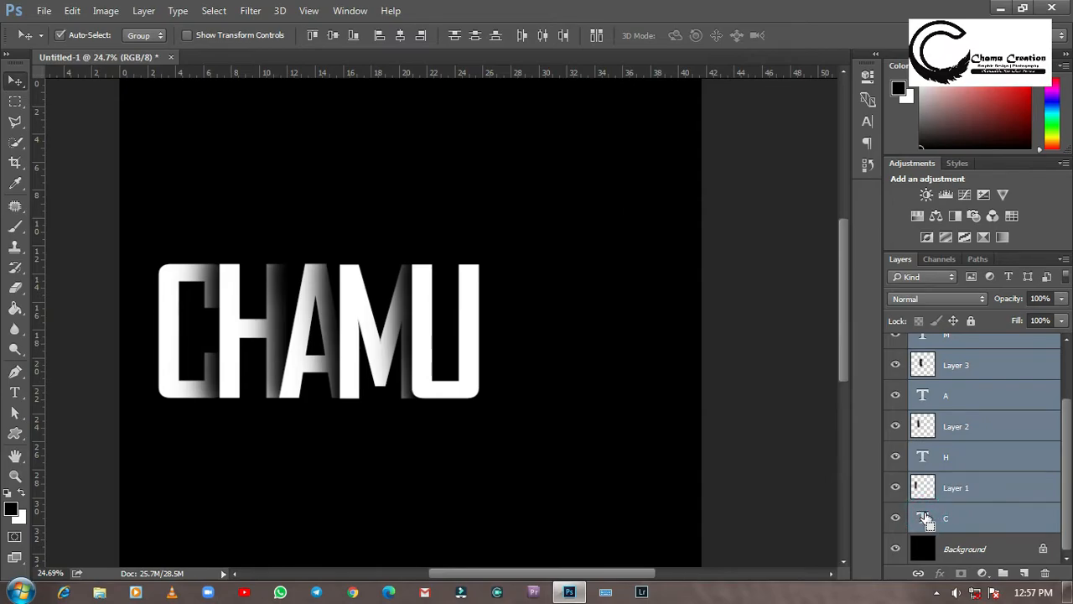
{"action": "key", "text": "ctrl+g"}
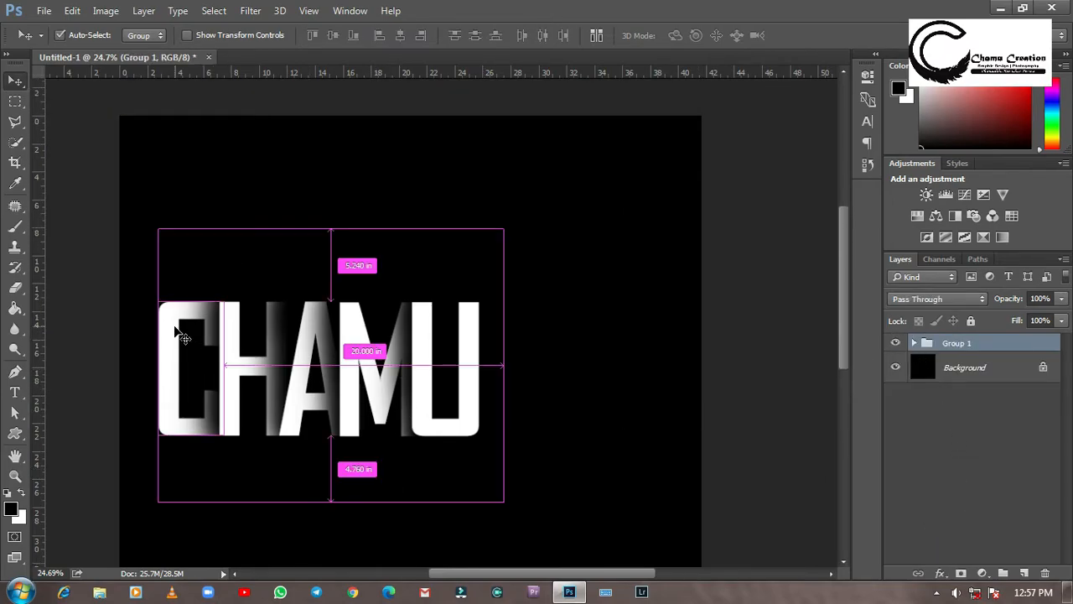
- Scale the CHAMU group proportionally to about 136% and move it to the middle of the canvas
{"action": "key", "text": "ctrl+t"}
{"action": "left_click_drag", "start_coordinate": [503, 229], "coordinate": [628, 132]}
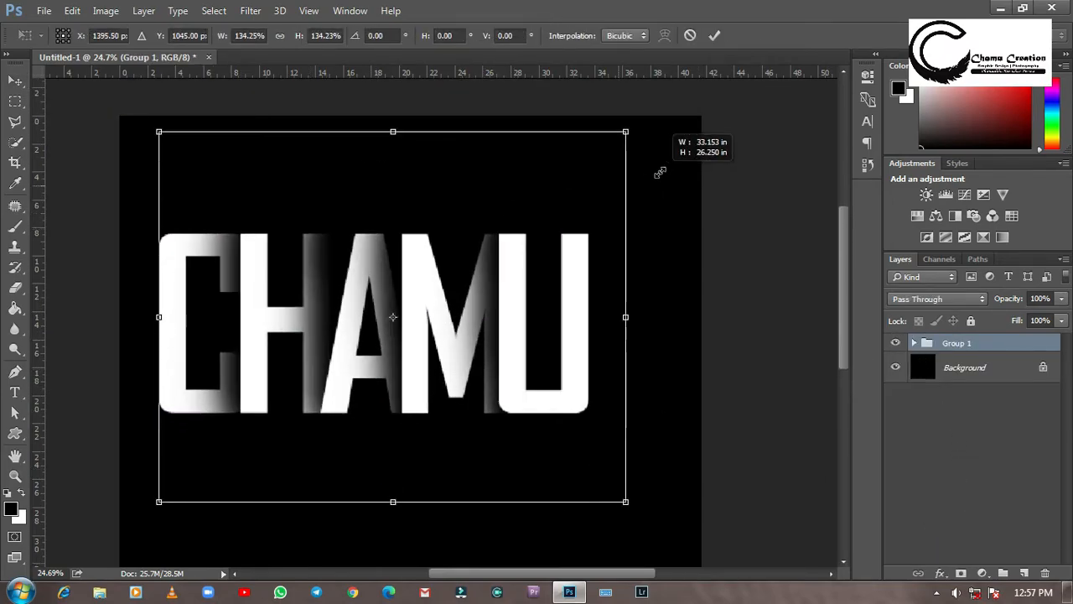
{"action": "left_click_drag", "start_coordinate": [572, 330], "coordinate": [585, 400]}
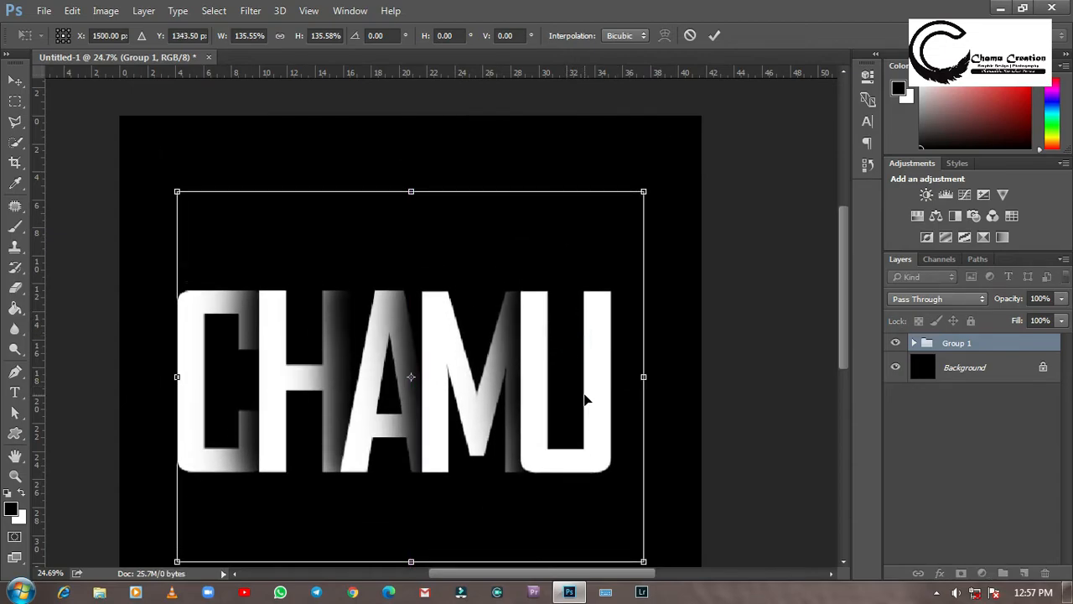
{"action": "left_click", "coordinate": [714, 36]}
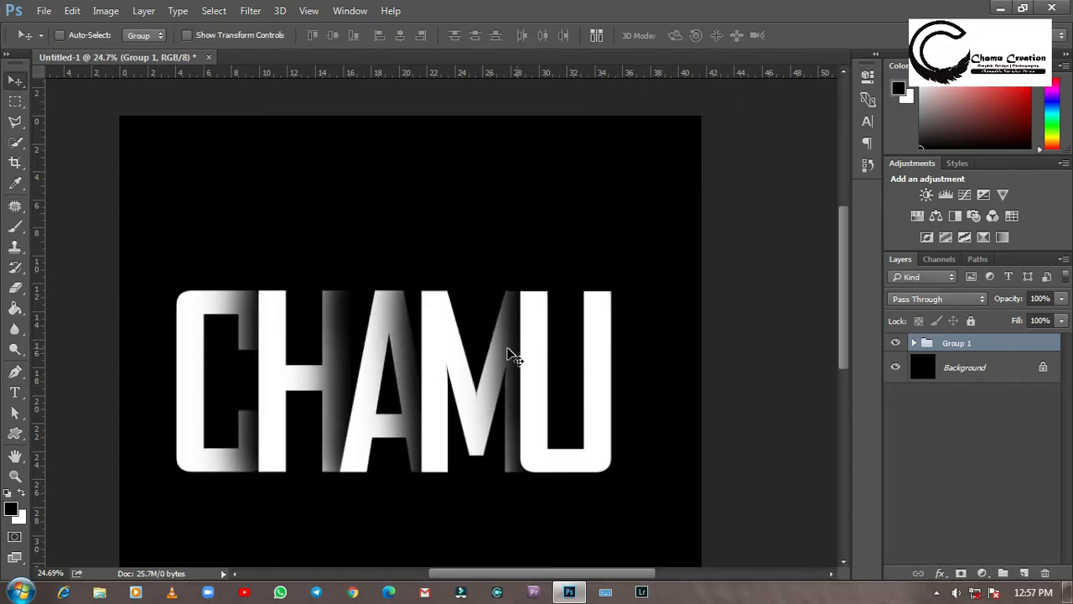
{"action": "key", "text": "ctrl+minus"}
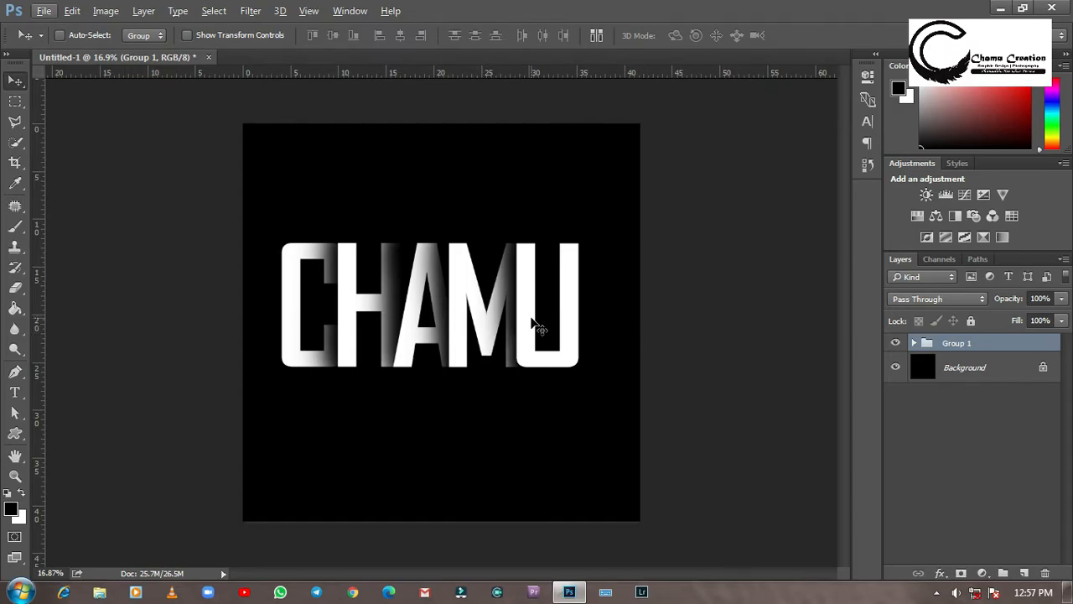
{"action": "left_click_drag", "start_coordinate": [507, 308], "coordinate": [525, 336]}
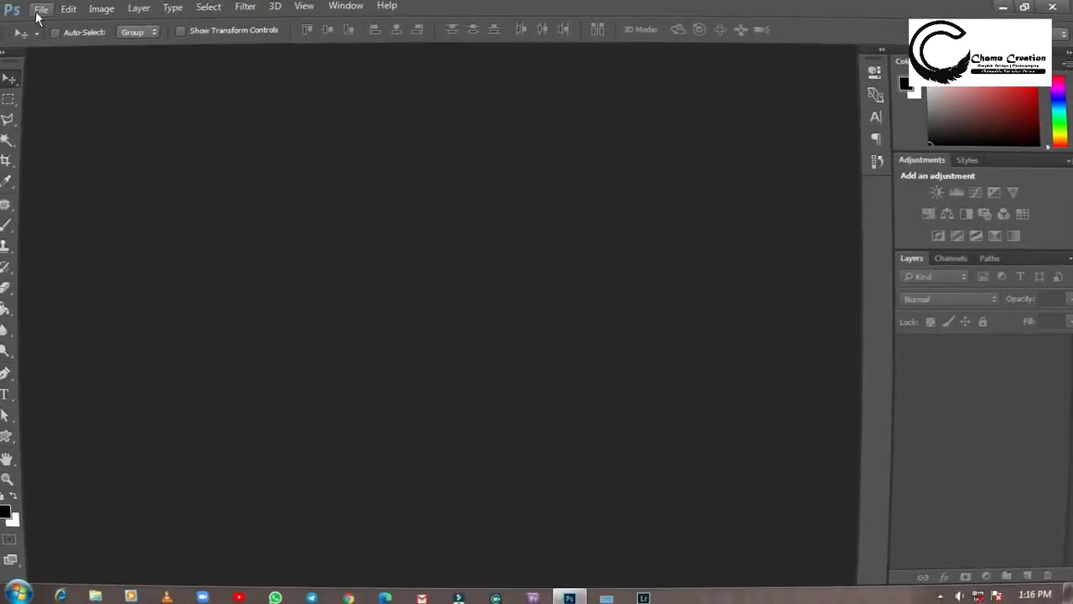
- Create a new 3000 × 3000 pixel RGB document at 72 pixels/inch with a black background
{"action": "left_click", "coordinate": [40, 10]}
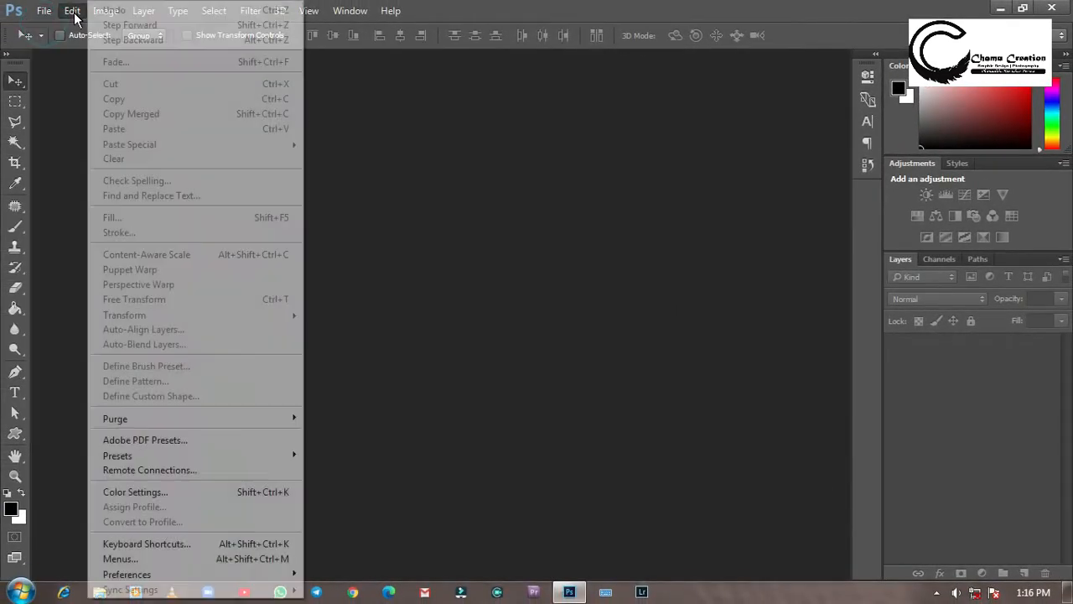
{"action": "left_click", "coordinate": [52, 29]}
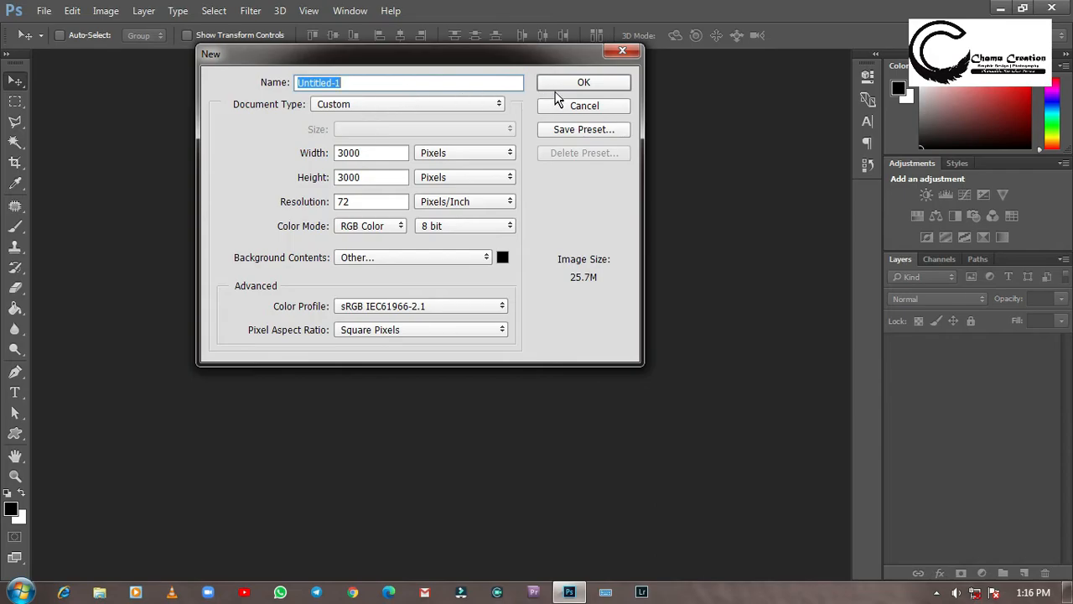
{"action": "left_click", "coordinate": [579, 83]}
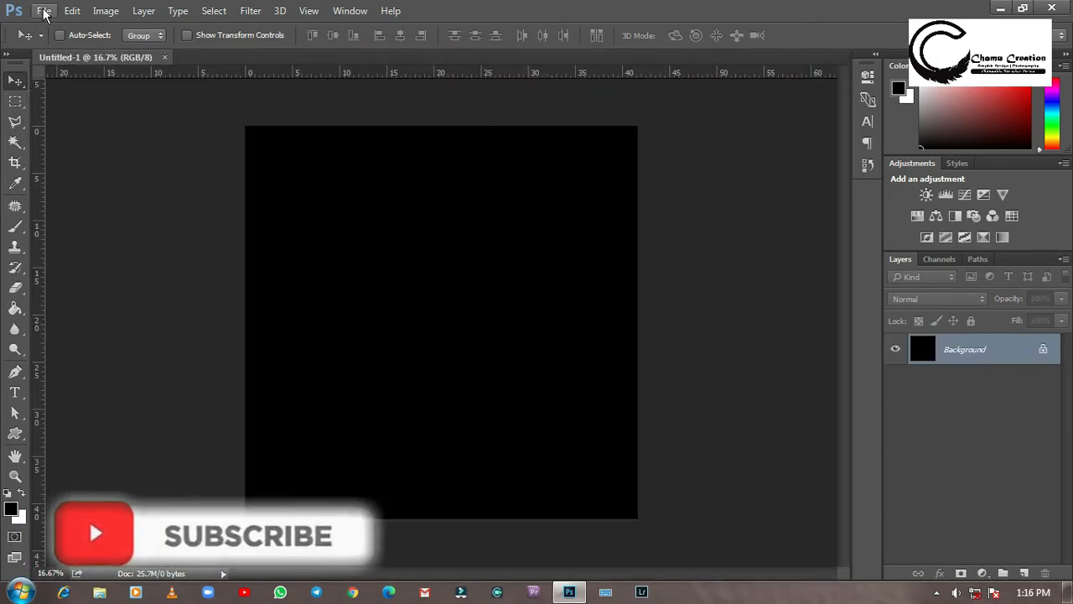
- Add a white lowercase letter c in Arial Black at 900 pt on the black canvas
{"action": "left_click", "coordinate": [14, 392]}
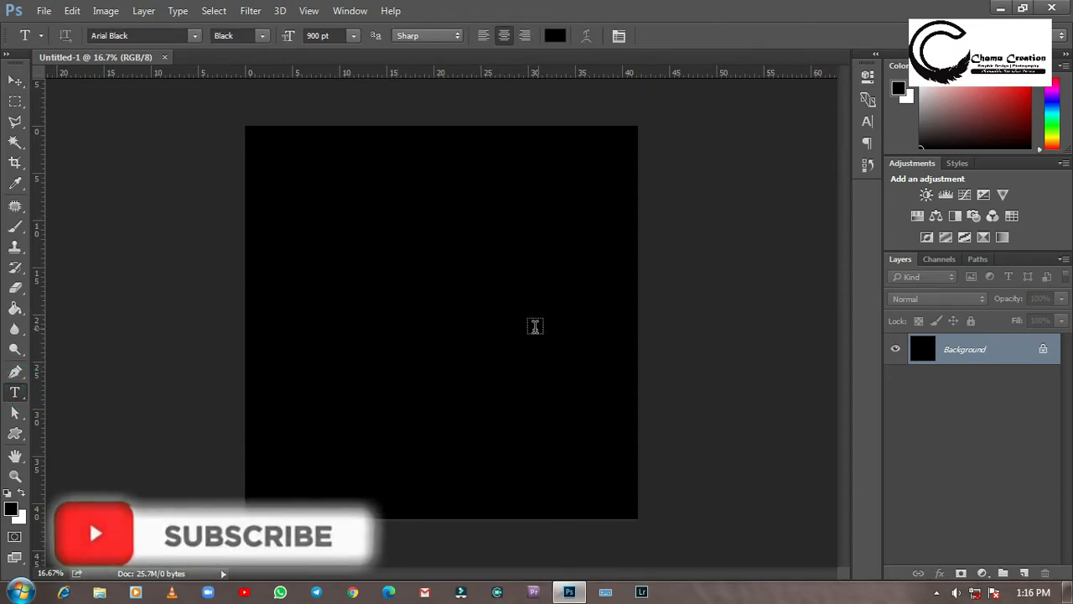
{"action": "left_click", "coordinate": [21, 492]}
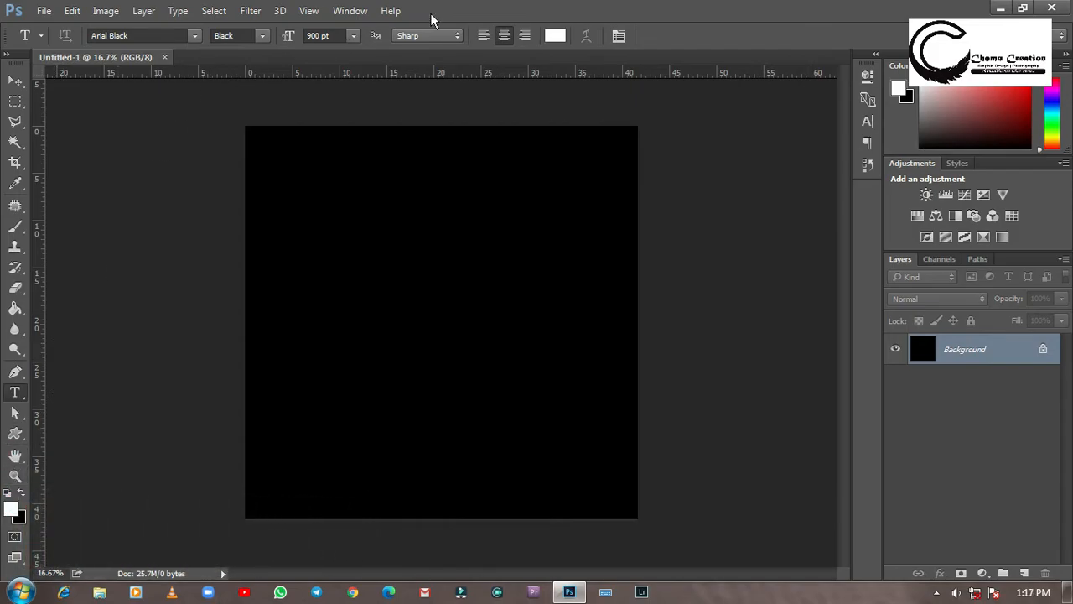
{"action": "left_click", "coordinate": [383, 313]}
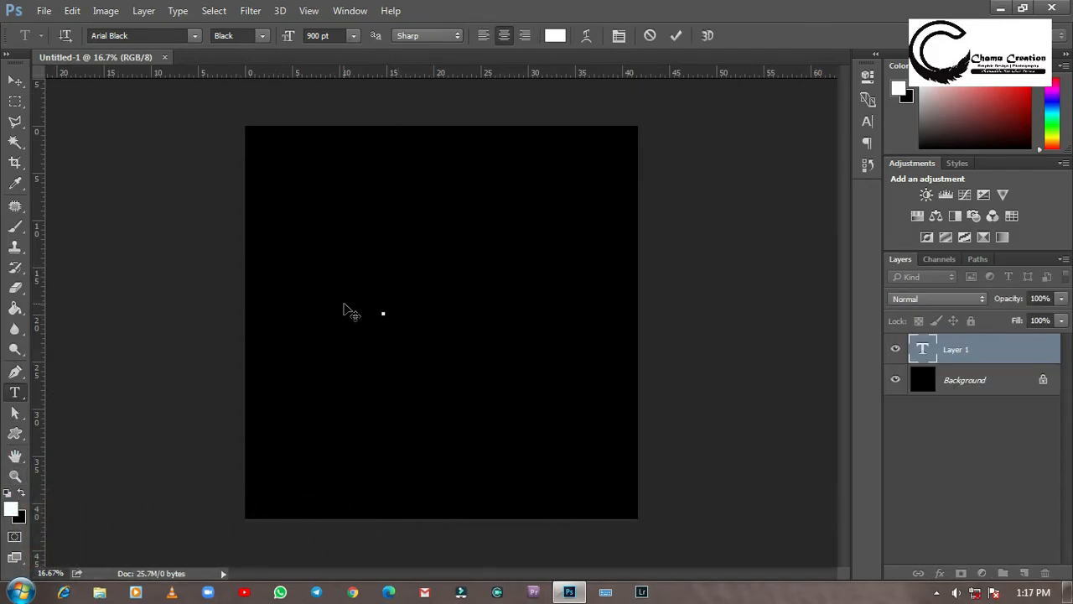
{"action": "type", "text": "c"}
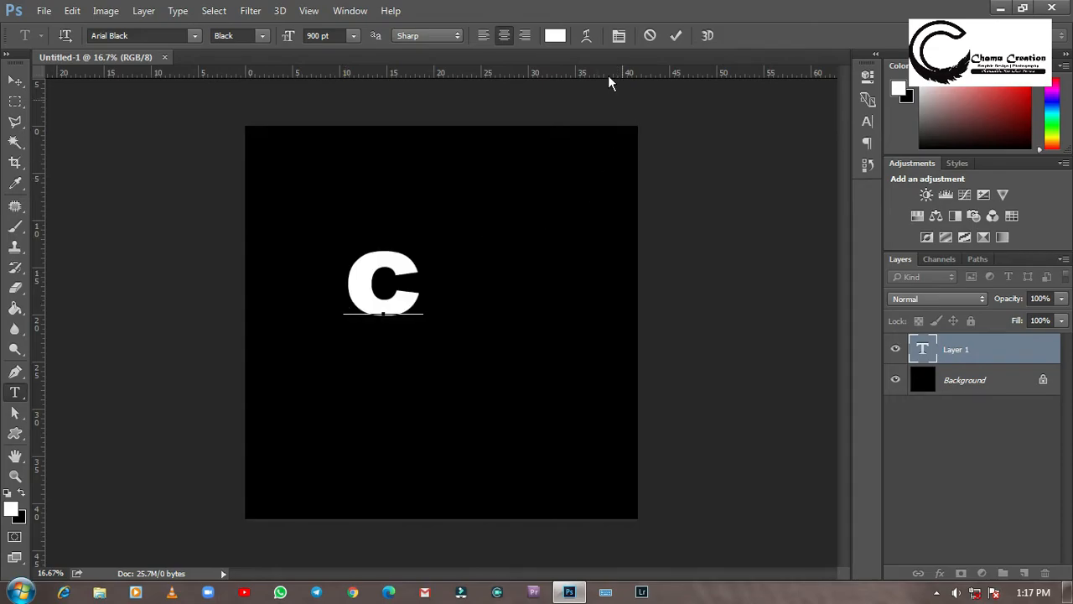
{"action": "left_click", "coordinate": [677, 36]}
- Enlarge the letter c proportionally to more than twice its size and place it in the middle of the canvas
{"action": "left_click", "coordinate": [14, 82]}
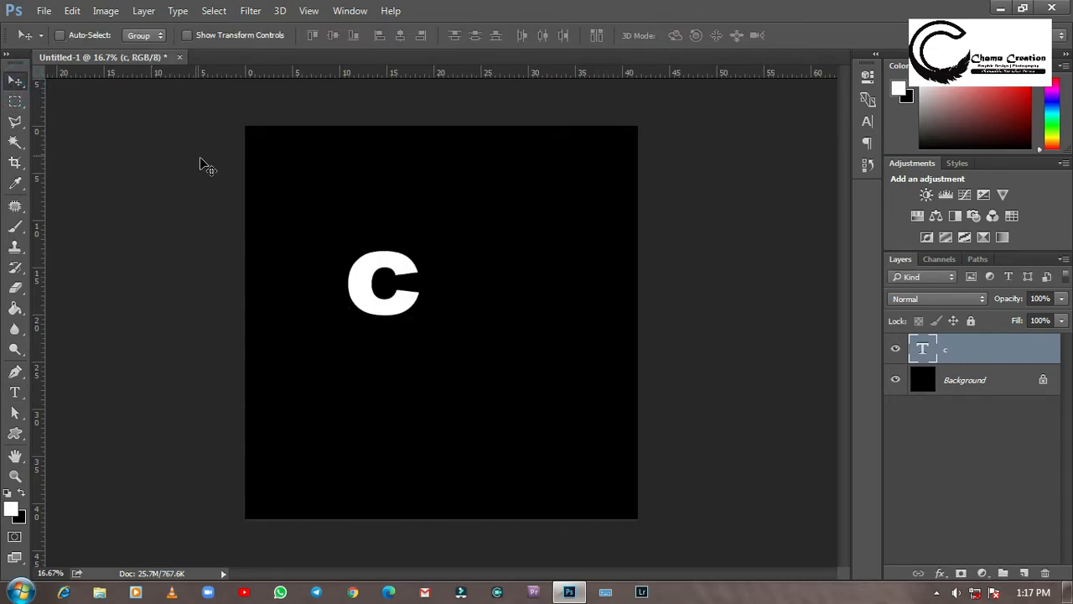
{"action": "key", "text": "ctrl+t"}
{"action": "left_click_drag", "start_coordinate": [423, 206], "coordinate": [681, 113]}
{"action": "left_click_drag", "start_coordinate": [498, 240], "coordinate": [498, 366]}
{"action": "left_click", "coordinate": [714, 35]}
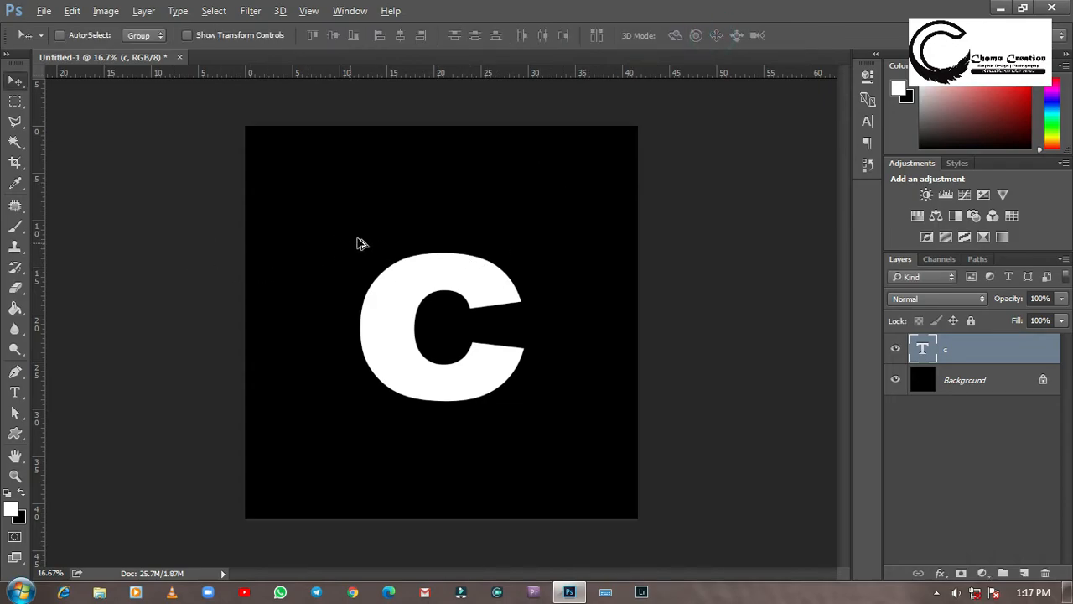
- Activate the Pen tool in Path mode for outlining the lower half of the enlarged c
{"action": "scroll", "coordinate": [358, 241], "scroll_direction": "up", "scroll_amount": 2}
{"action": "scroll", "coordinate": [501, 278], "scroll_direction": "up", "scroll_amount": 3}
{"action": "left_click_drag", "start_coordinate": [503, 308], "coordinate": [461, 186]}
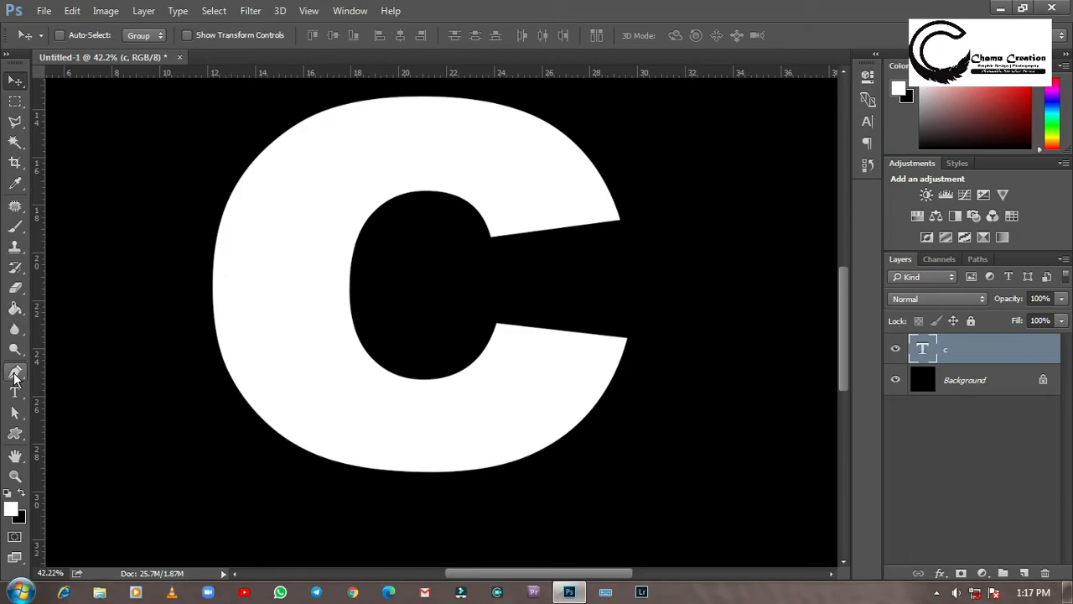
{"action": "left_click", "coordinate": [15, 373]}
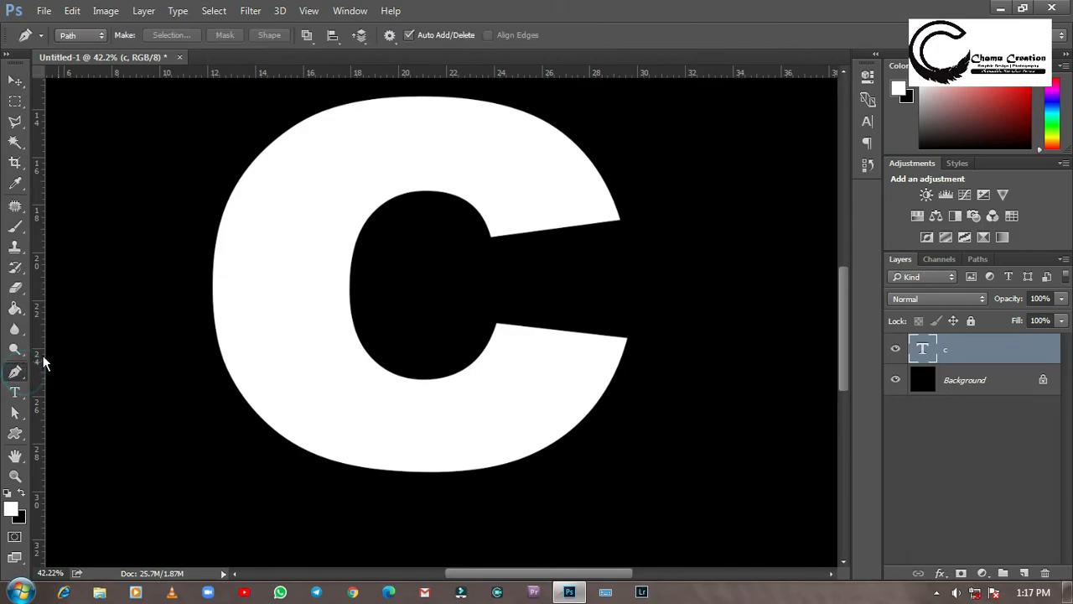
{"action": "left_click", "coordinate": [202, 283]}
{"action": "left_click_drag", "start_coordinate": [367, 316], "coordinate": [403, 303]}
{"action": "key", "text": "ctrl+z"}
- Draw a slightly curved pen path from outside the c's left edge across its stroke and through its opening
{"action": "left_click", "coordinate": [202, 258]}
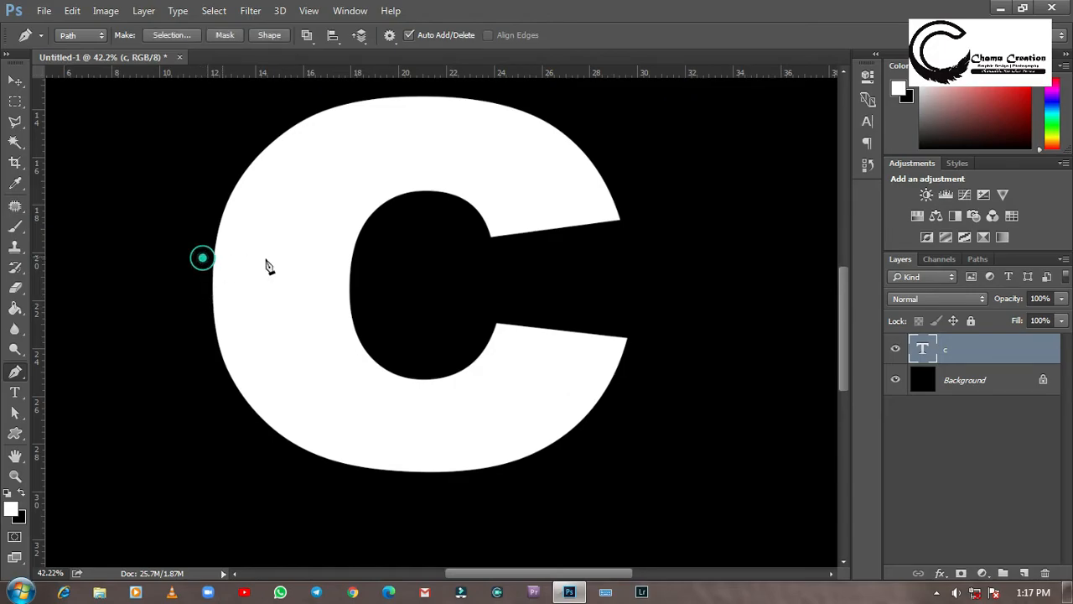
{"action": "left_click_drag", "start_coordinate": [350, 282], "coordinate": [374, 263]}
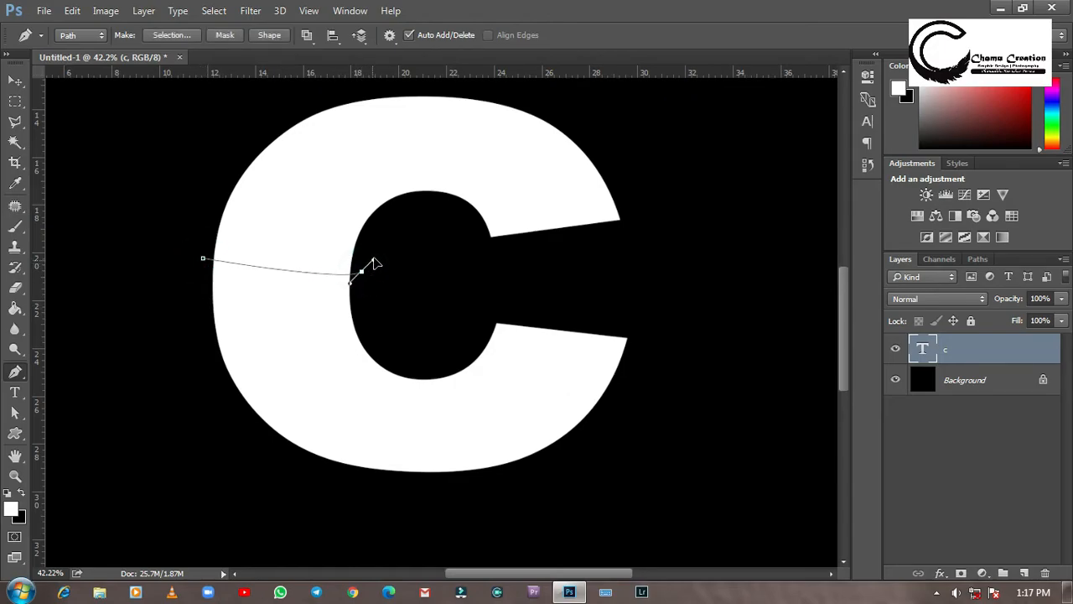
{"action": "left_click", "coordinate": [362, 272], "text": "alt"}
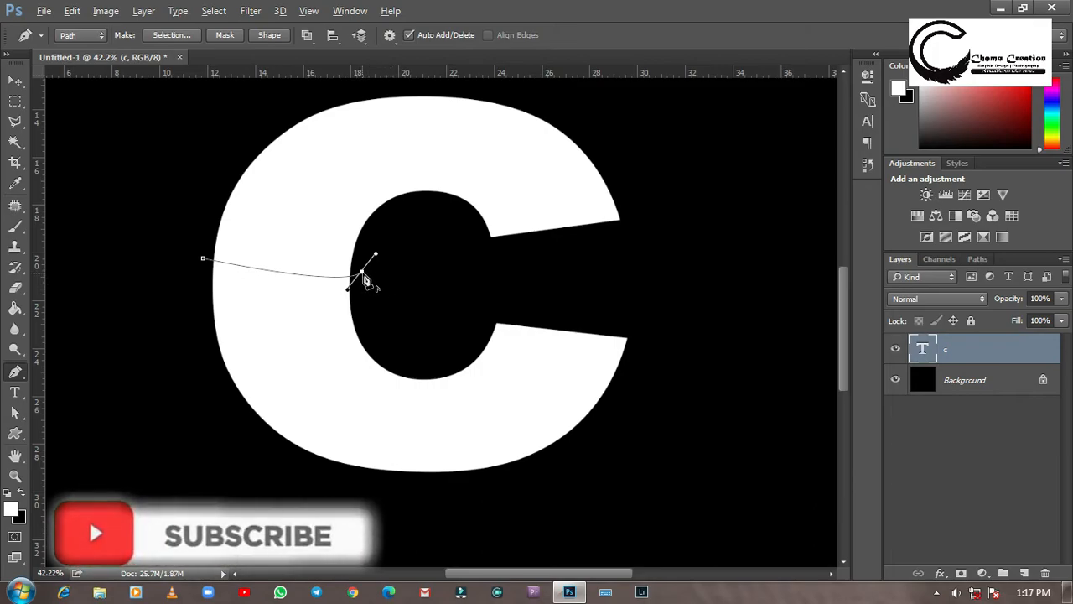
{"action": "left_click", "coordinate": [464, 274]}
{"action": "left_click", "coordinate": [569, 277]}
- Continue the pen path loosely around the outside of the c's lower half and close it at its starting point
{"action": "left_click", "coordinate": [734, 310]}
{"action": "left_click", "coordinate": [753, 356]}
{"action": "left_click", "coordinate": [715, 423]}
{"action": "left_click", "coordinate": [650, 478]}
{"action": "left_click", "coordinate": [558, 504]}
{"action": "left_click_drag", "start_coordinate": [374, 501], "coordinate": [320, 489]}
{"action": "left_click", "coordinate": [288, 471]}
{"action": "left_click", "coordinate": [242, 453]}
{"action": "left_click", "coordinate": [196, 409]}
{"action": "left_click", "coordinate": [160, 358]}
{"action": "left_click_drag", "start_coordinate": [184, 307], "coordinate": [183, 299]}
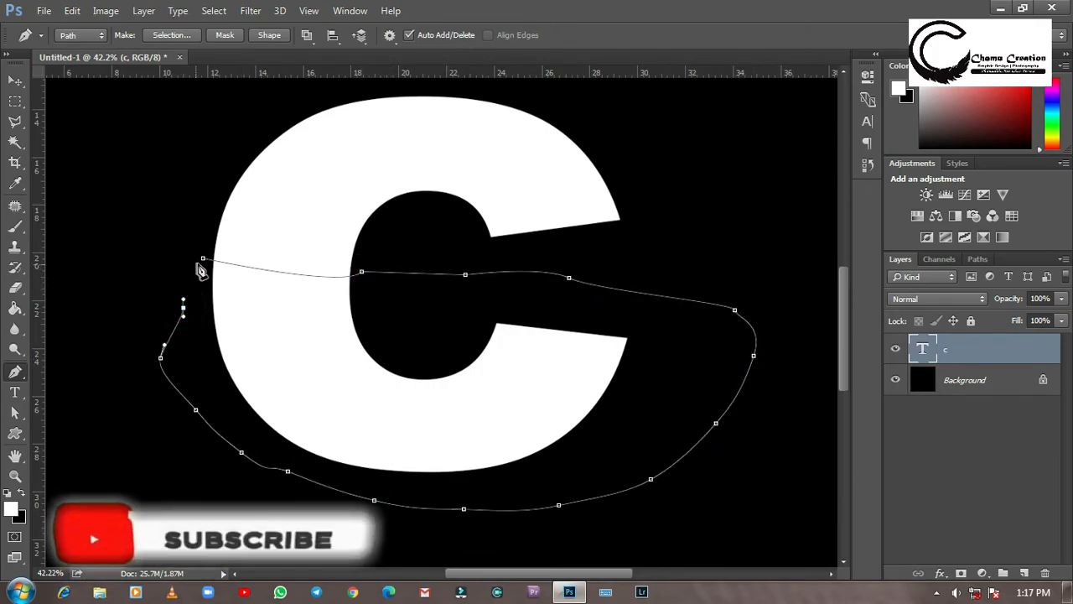
{"action": "left_click", "coordinate": [203, 259]}
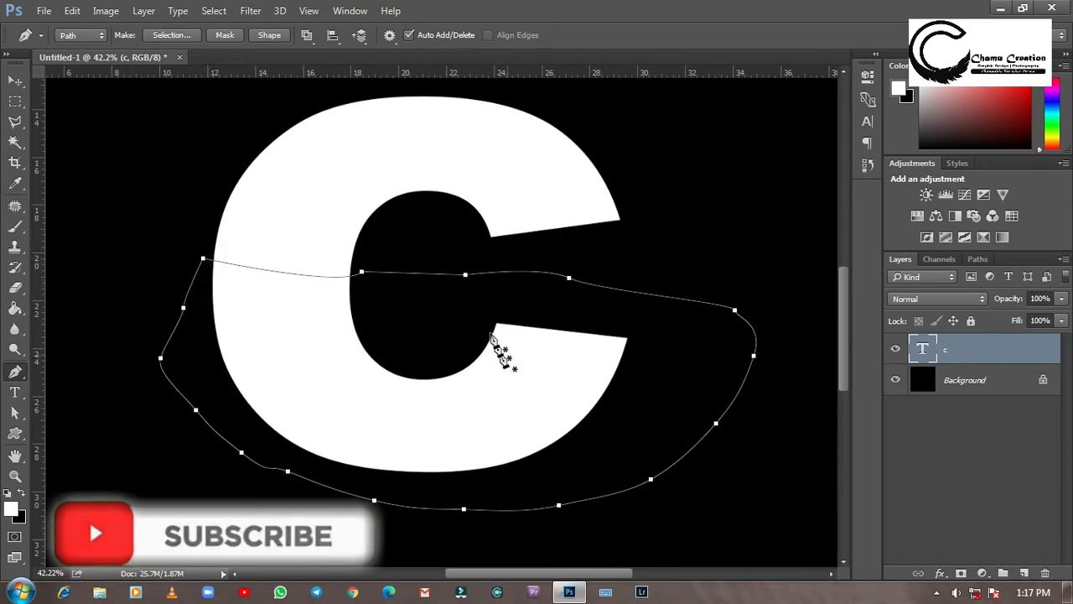
- Convert the closed path to a selection and mask the c layer with it so only the lower half shows
{"action": "right_click", "coordinate": [494, 275]}
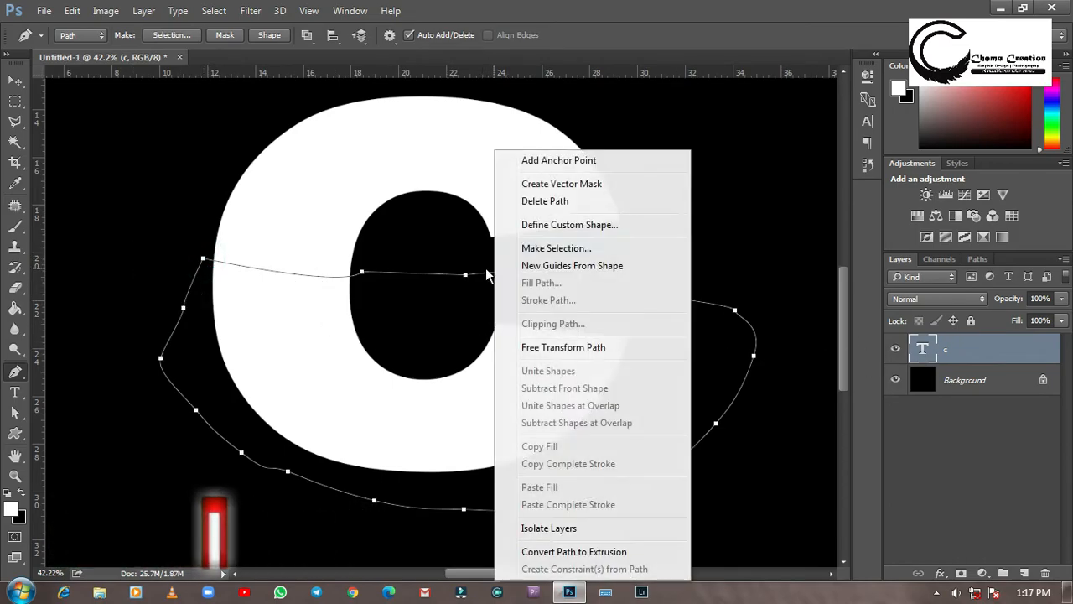
{"action": "left_click", "coordinate": [565, 245]}
{"action": "left_click", "coordinate": [622, 164]}
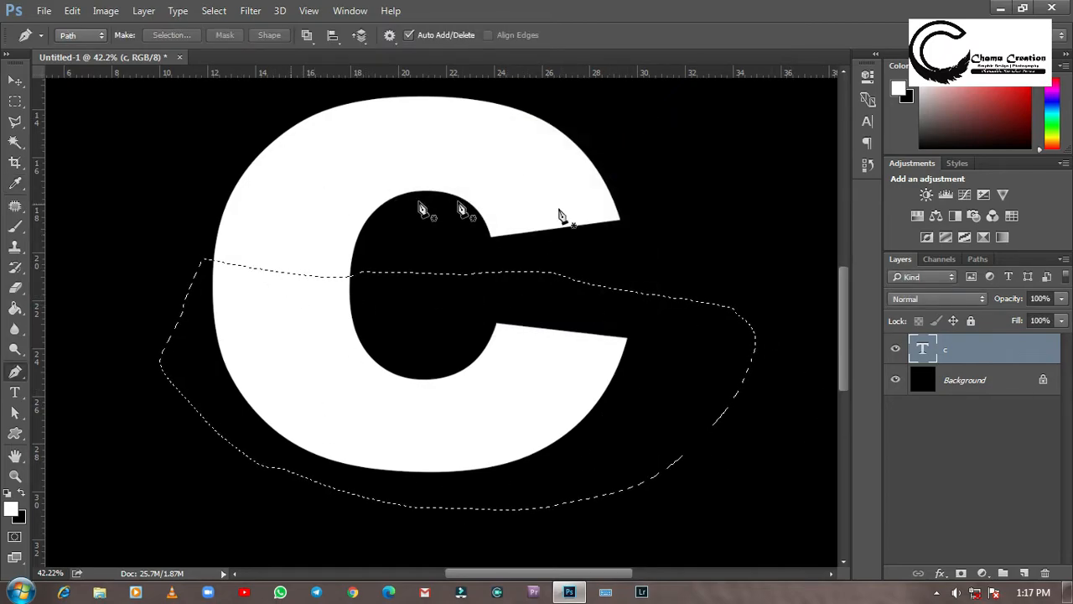
{"action": "left_click", "coordinate": [960, 572]}
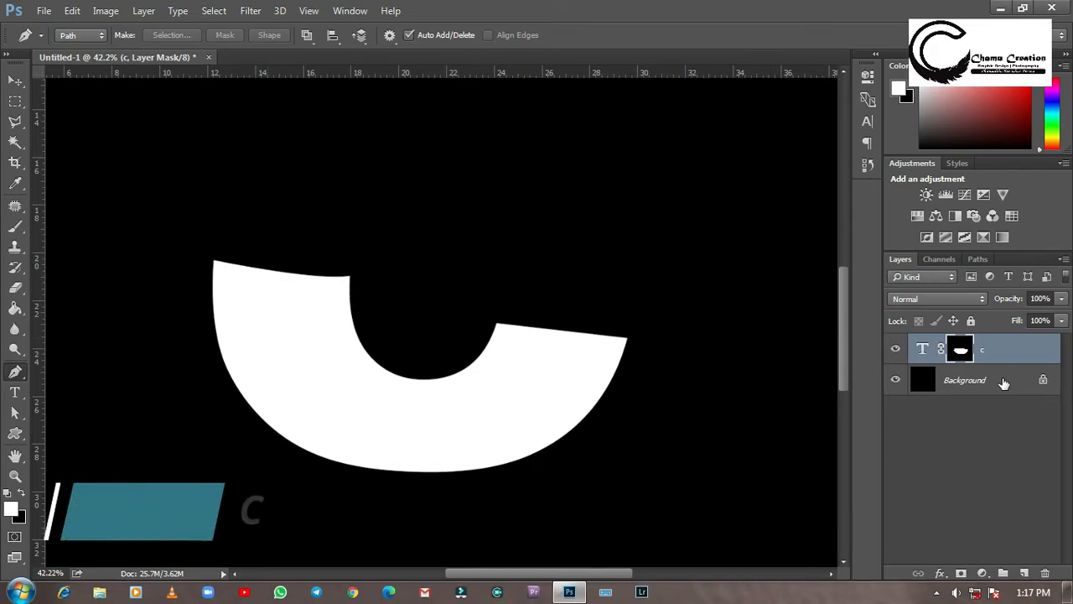
- Duplicate the masked c layer and invert the copy's layer mask to reveal the upper half
{"action": "key", "text": "ctrl+j"}
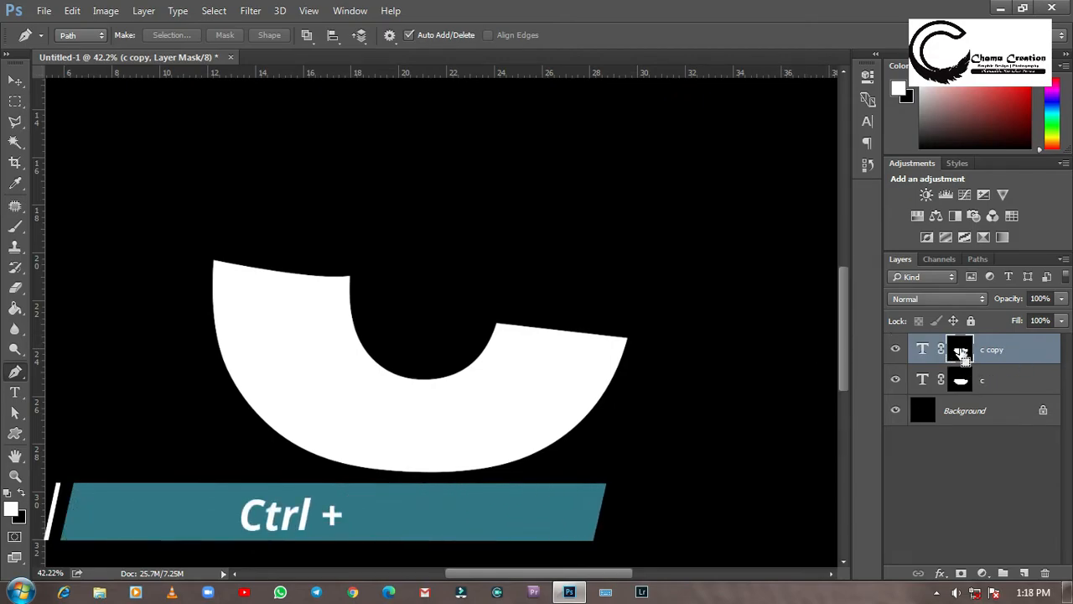
{"action": "key", "text": "ctrl+i"}
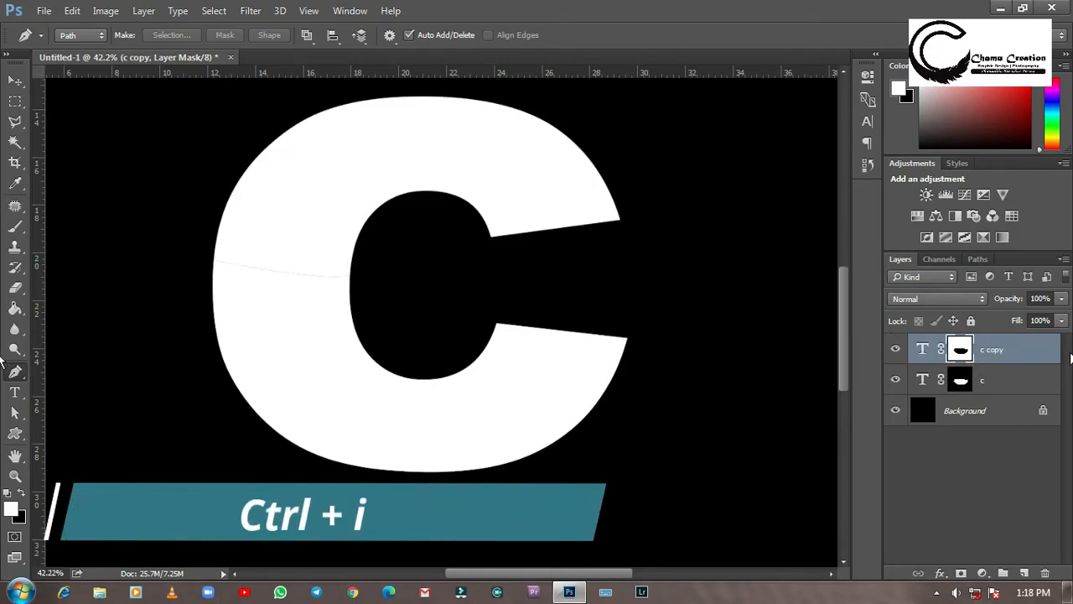
{"action": "left_click", "coordinate": [15, 79]}
- Toggle the visibility of the c and c copy layers to check the two halves of the letter
{"action": "left_click", "coordinate": [895, 348]}
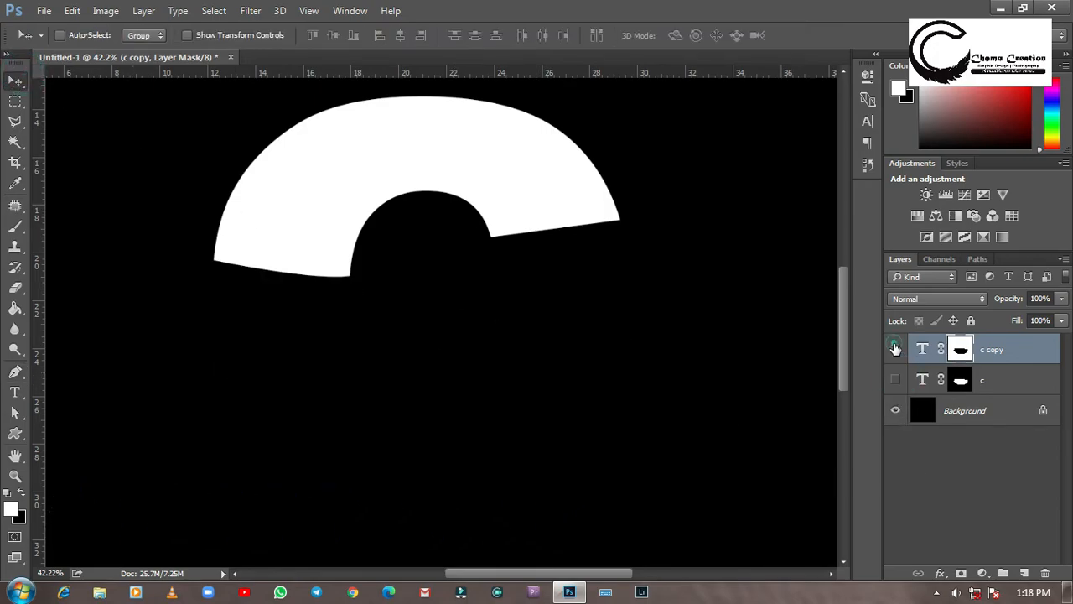
{"action": "left_click", "coordinate": [895, 379]}
{"action": "left_click", "coordinate": [896, 379]}
{"action": "left_click", "coordinate": [896, 349]}
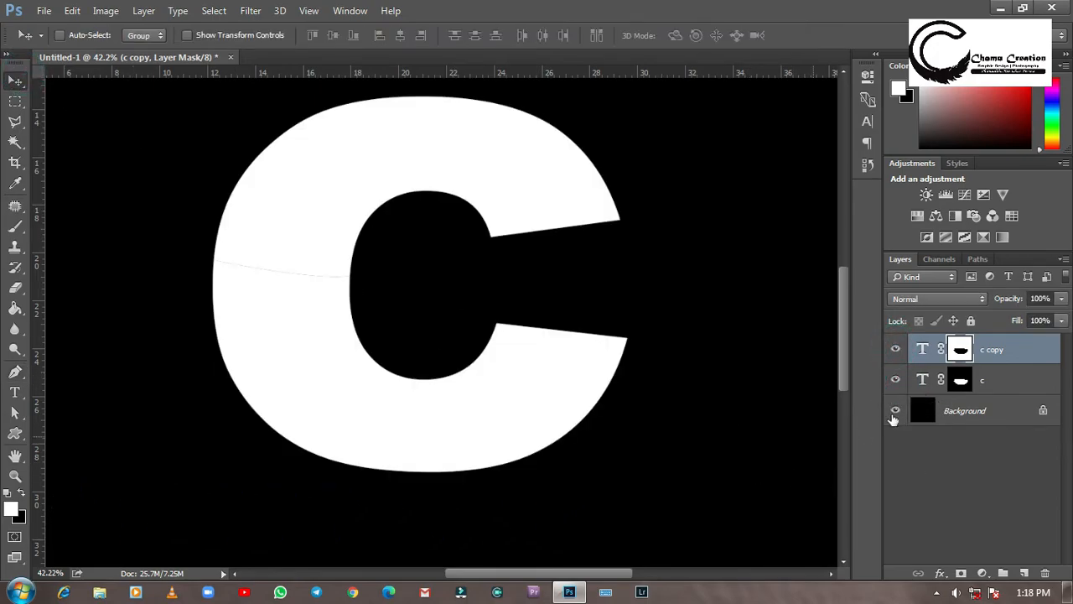
{"action": "left_click", "coordinate": [896, 349]}
{"action": "left_click", "coordinate": [896, 349]}
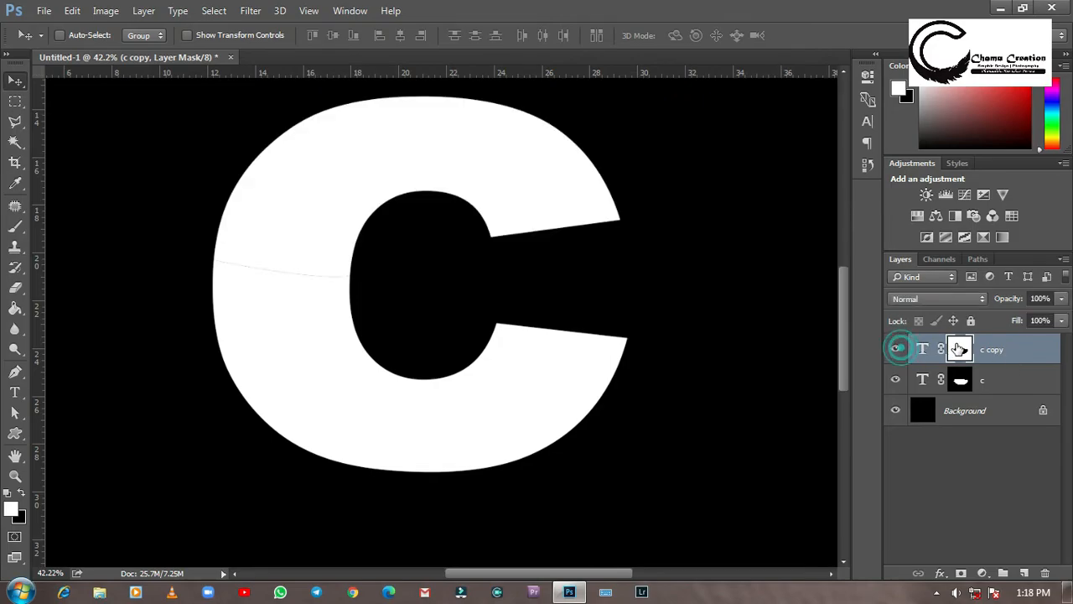
- Rotate the c copy layer's upper half about 11° clockwise and move it down to Y 1533.50 px
{"action": "key", "text": "ctrl+t"}
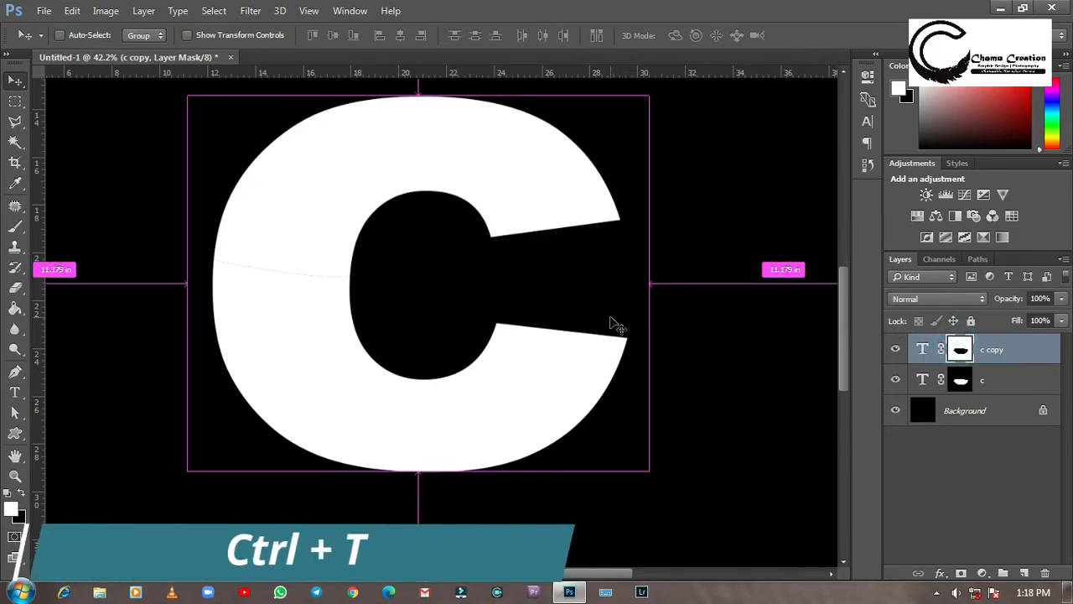
{"action": "scroll", "coordinate": [612, 321], "scroll_direction": "down", "scroll_amount": 5}
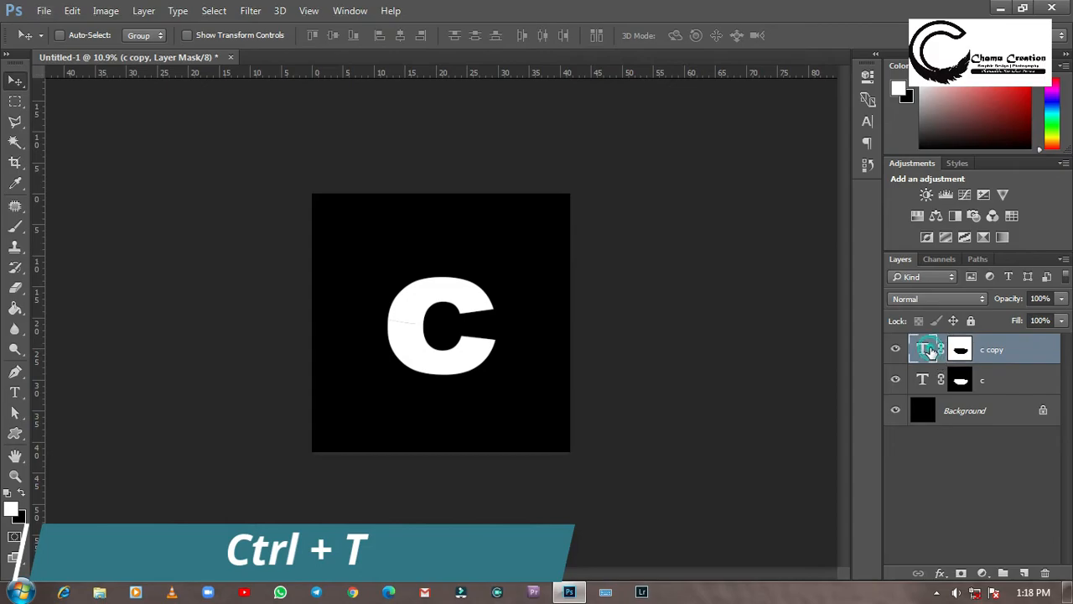
{"action": "left_click", "coordinate": [926, 348]}
{"action": "key", "text": "ctrl+t"}
{"action": "left_click_drag", "start_coordinate": [515, 205], "coordinate": [536, 221]}
{"action": "scroll", "coordinate": [408, 304], "scroll_direction": "up", "scroll_amount": 3}
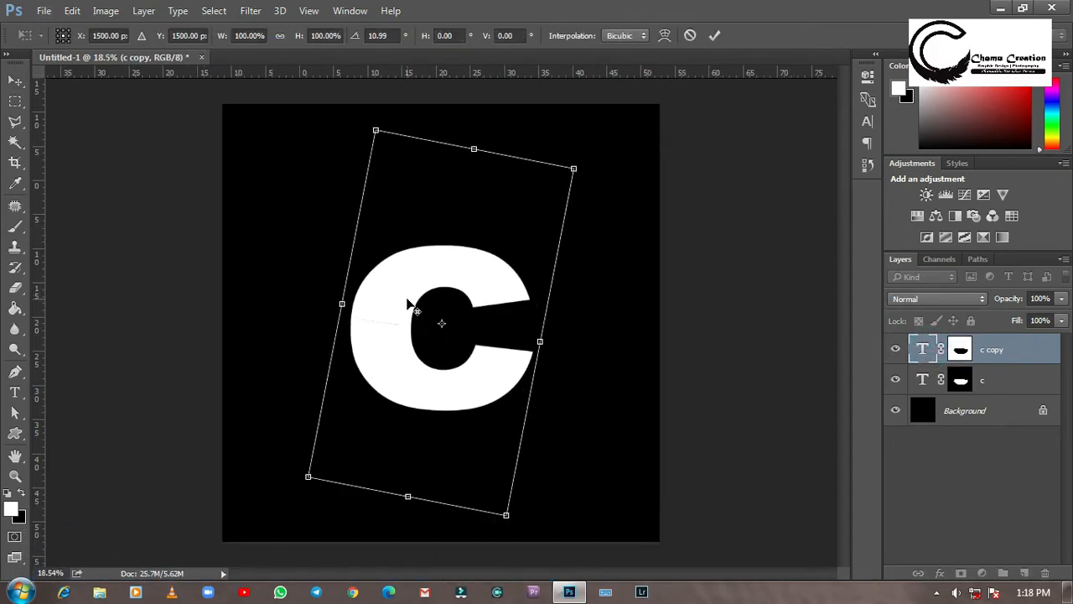
{"action": "scroll", "coordinate": [408, 303], "scroll_direction": "up", "scroll_amount": 4}
{"action": "left_click_drag", "start_coordinate": [418, 315], "coordinate": [414, 317]}
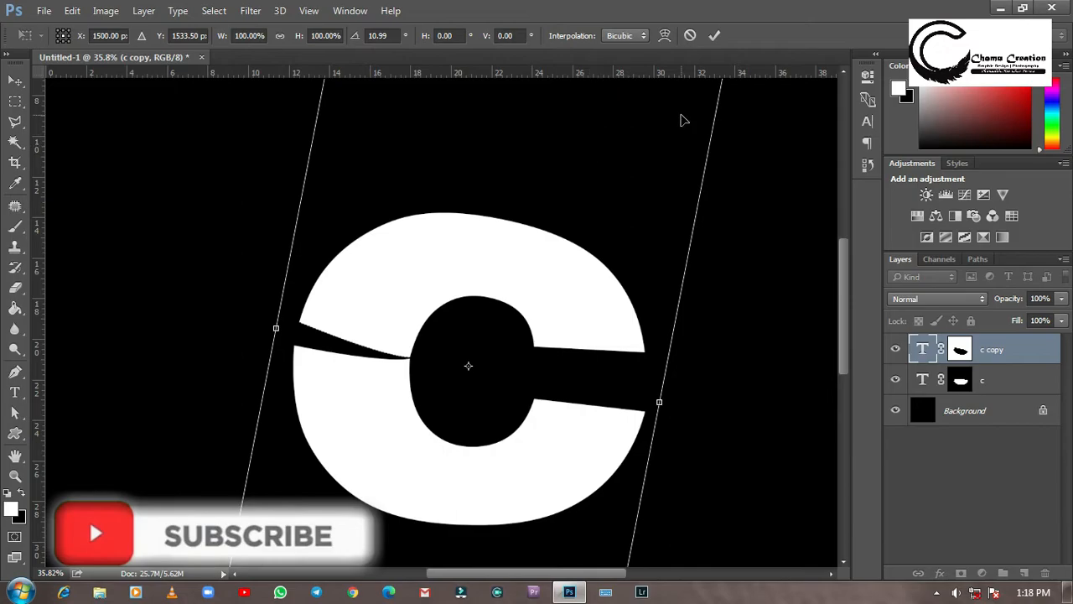
- Increase the upper half's rotation to about 14.89° and apply the transform
{"action": "scroll", "coordinate": [741, 263], "scroll_direction": "down", "scroll_amount": 4}
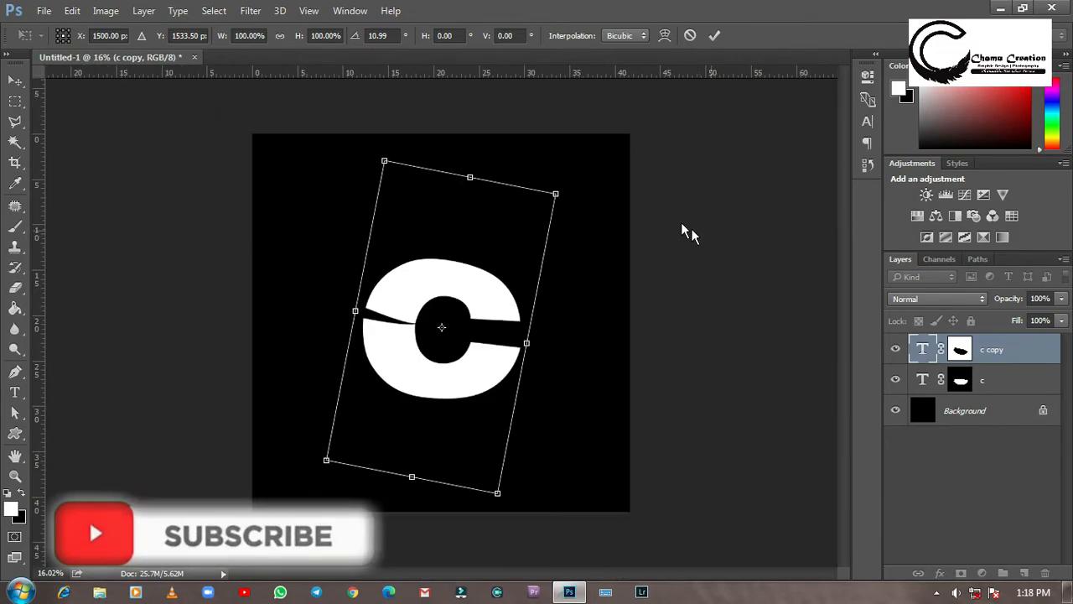
{"action": "left_click_drag", "start_coordinate": [579, 162], "coordinate": [592, 173]}
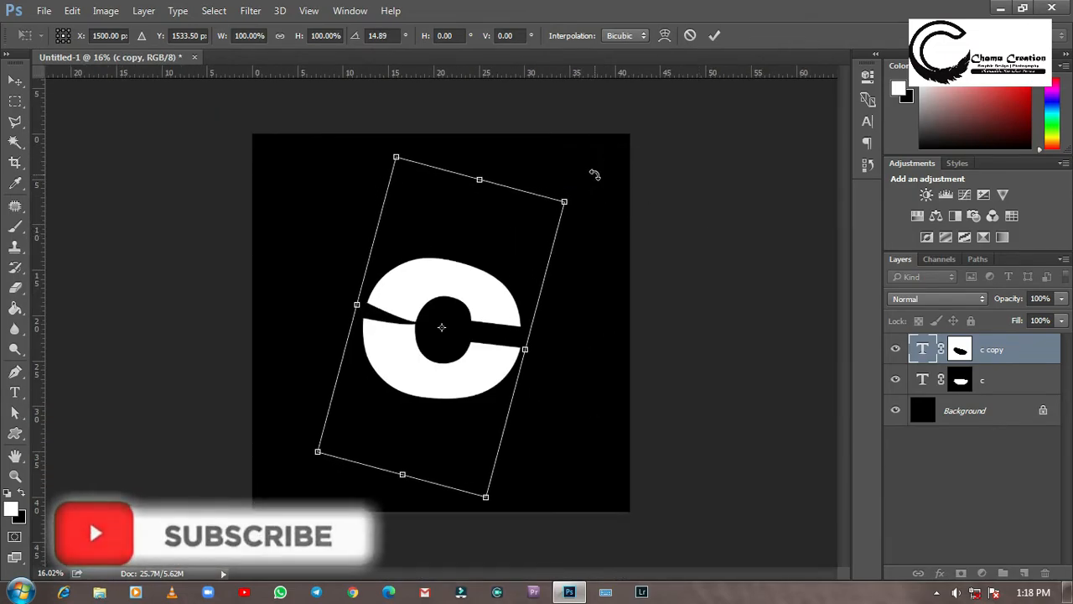
{"action": "scroll", "coordinate": [478, 260], "scroll_direction": "up", "scroll_amount": 2}
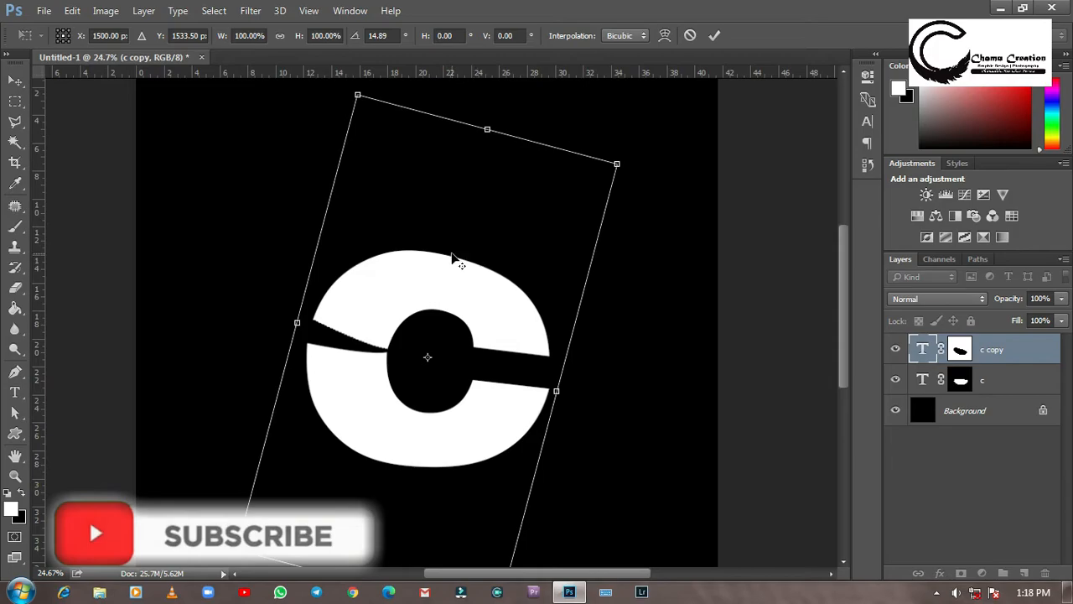
{"action": "left_click", "coordinate": [713, 35]}
- Nudge the upper half slightly down and left so its inner corner meets the lower half
{"action": "scroll", "coordinate": [406, 324], "scroll_direction": "down", "scroll_amount": 1}
{"action": "scroll", "coordinate": [402, 323], "scroll_direction": "up", "scroll_amount": 3}
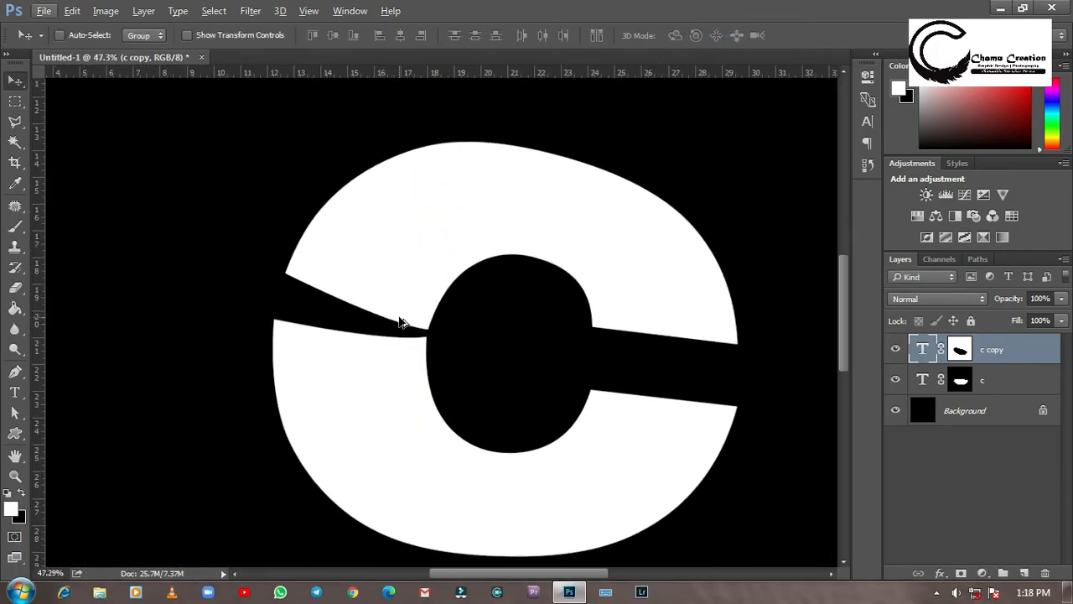
{"action": "key", "text": "alt+f"}
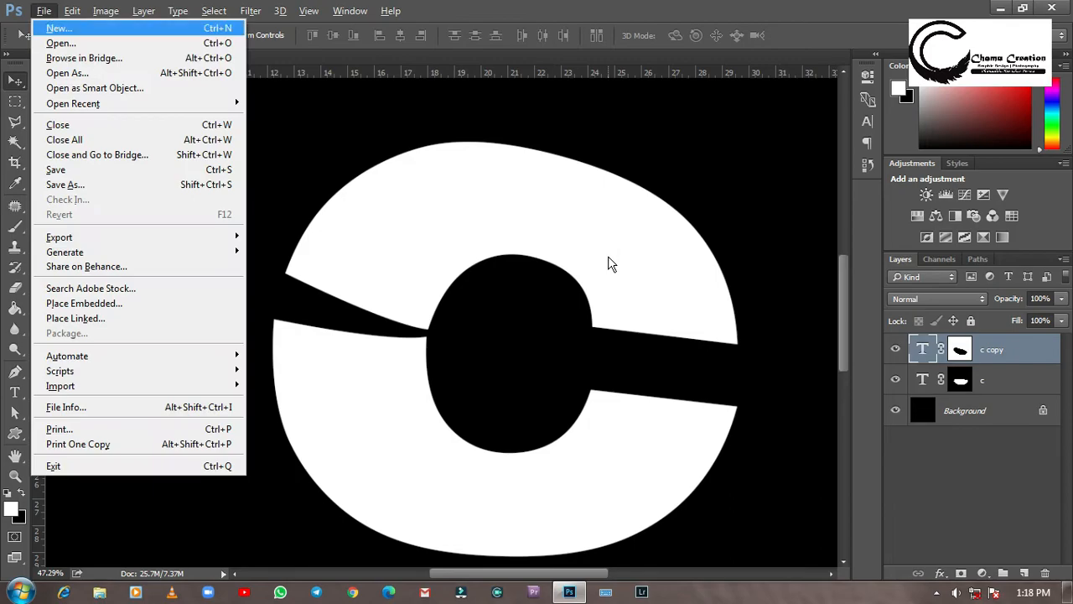
{"action": "left_click", "coordinate": [397, 159]}
- Create a new empty layer and place it directly above the Background, beneath both c layers
{"action": "left_click", "coordinate": [923, 350], "text": "ctrl"}
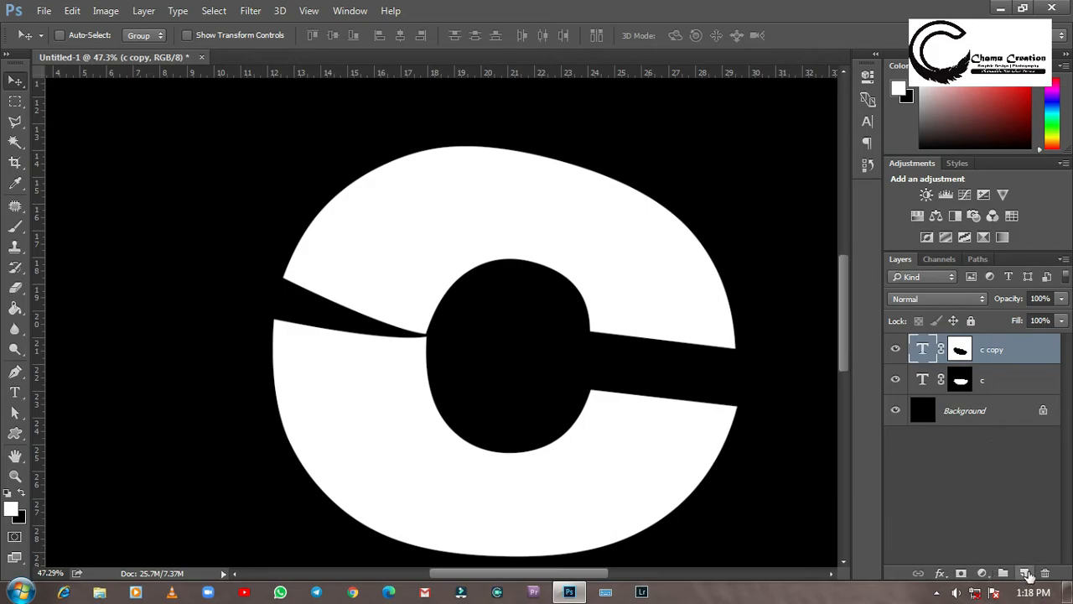
{"action": "left_click", "coordinate": [1025, 574]}
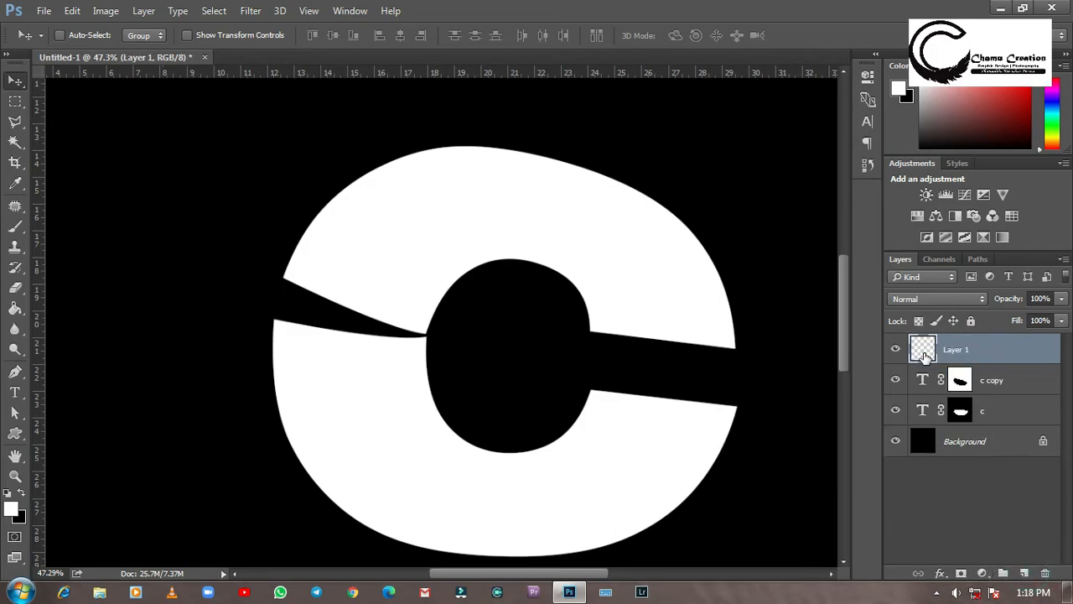
{"action": "left_click_drag", "start_coordinate": [921, 347], "coordinate": [931, 419]}
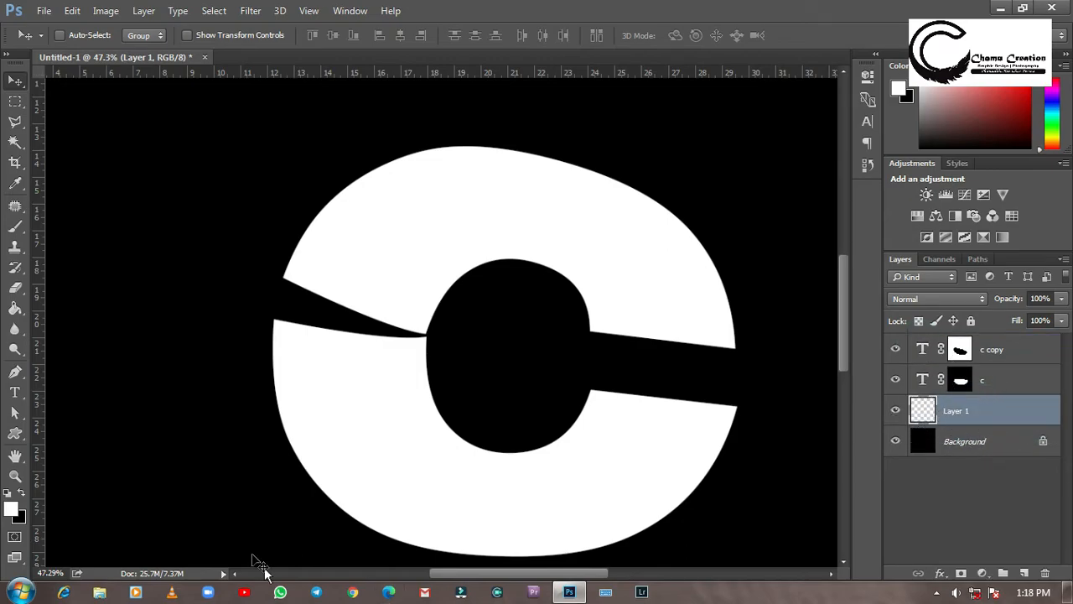
- Reset the colours to their defaults and set the foreground colour to red ff0000
{"action": "left_click", "coordinate": [9, 493]}
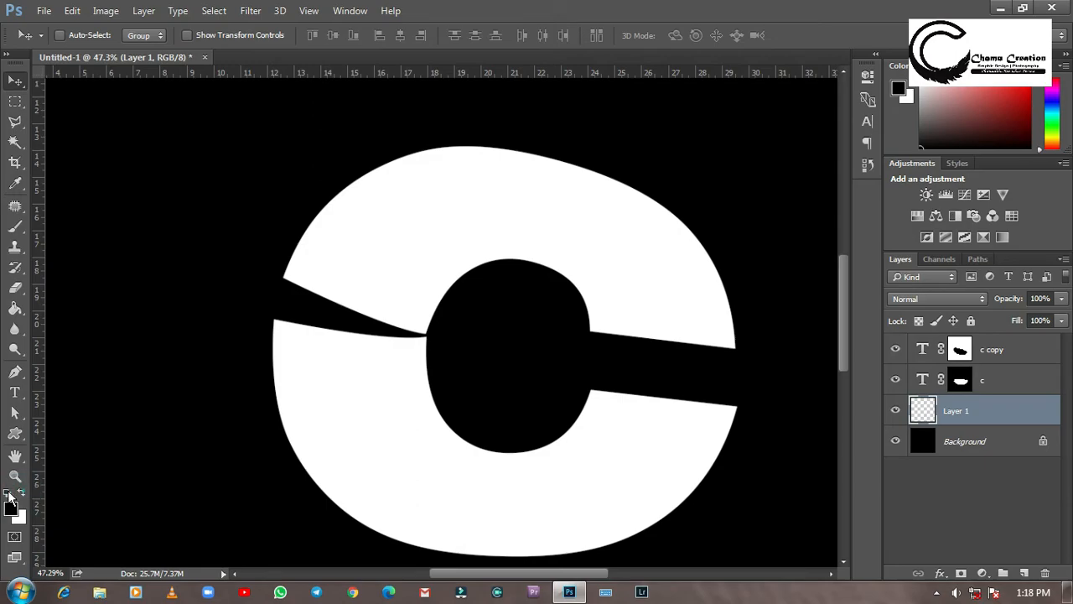
{"action": "left_click", "coordinate": [10, 508]}
{"action": "type", "text": "ff0000"}
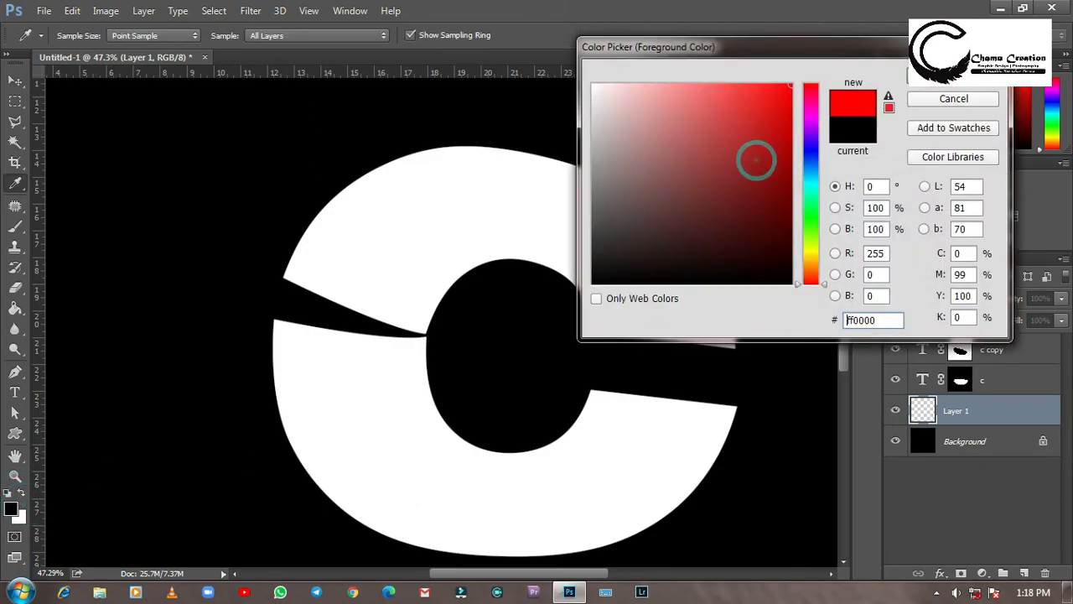
{"action": "key", "text": "Return"}
- Start a Pen path at the lower half's outer corner beside the gap and curve it up to the upper half's cut edge
{"action": "left_click", "coordinate": [15, 370]}
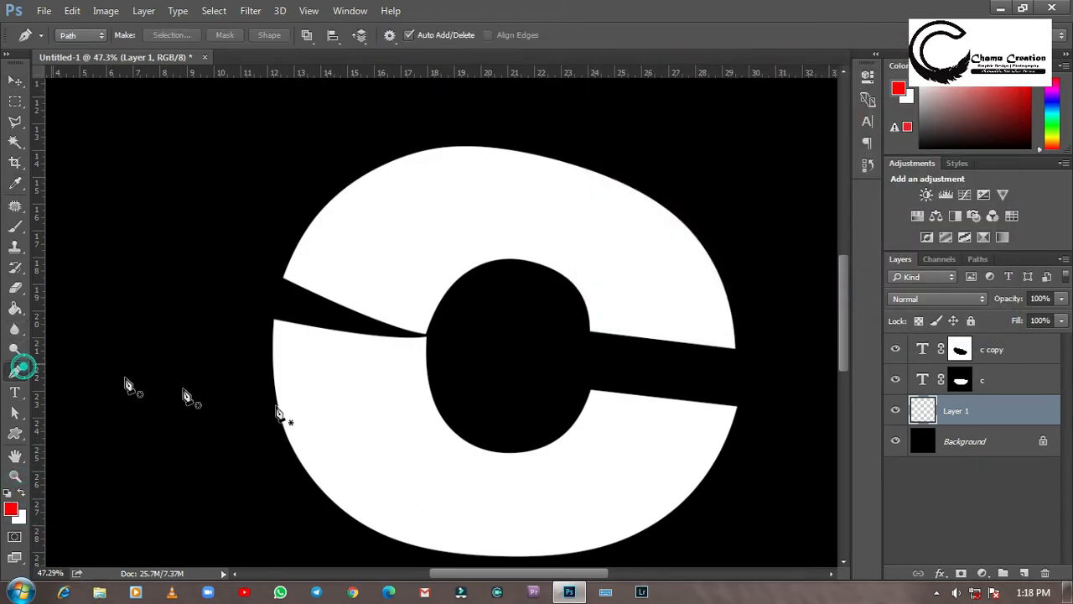
{"action": "scroll", "coordinate": [397, 426], "scroll_direction": "up", "scroll_amount": 4}
{"action": "scroll", "coordinate": [232, 317], "scroll_direction": "up", "scroll_amount": 1}
{"action": "scroll", "coordinate": [232, 317], "scroll_direction": "up", "scroll_amount": 1}
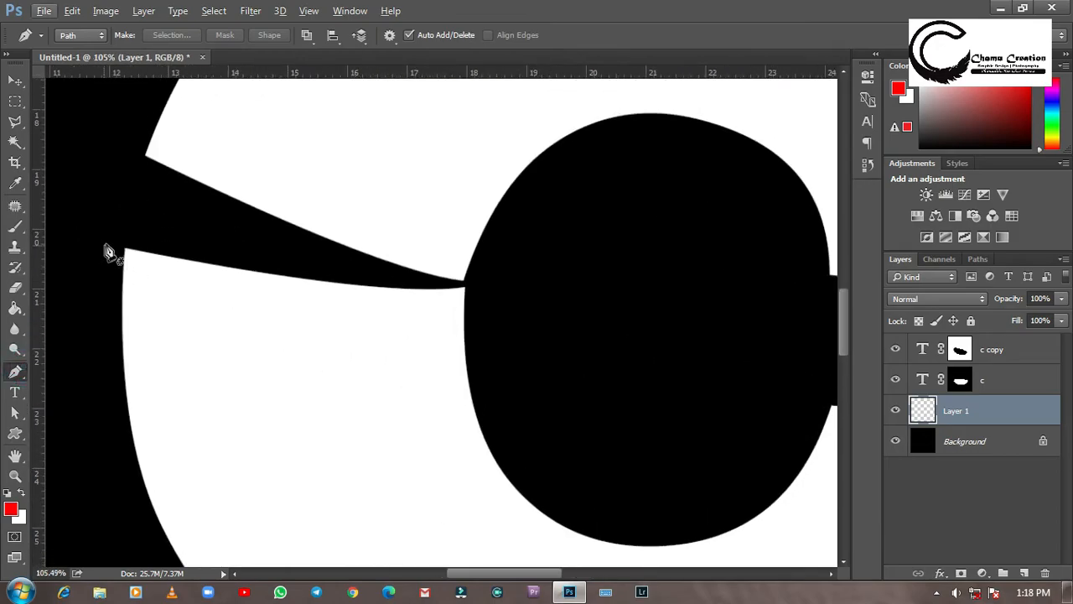
{"action": "left_click", "coordinate": [125, 250]}
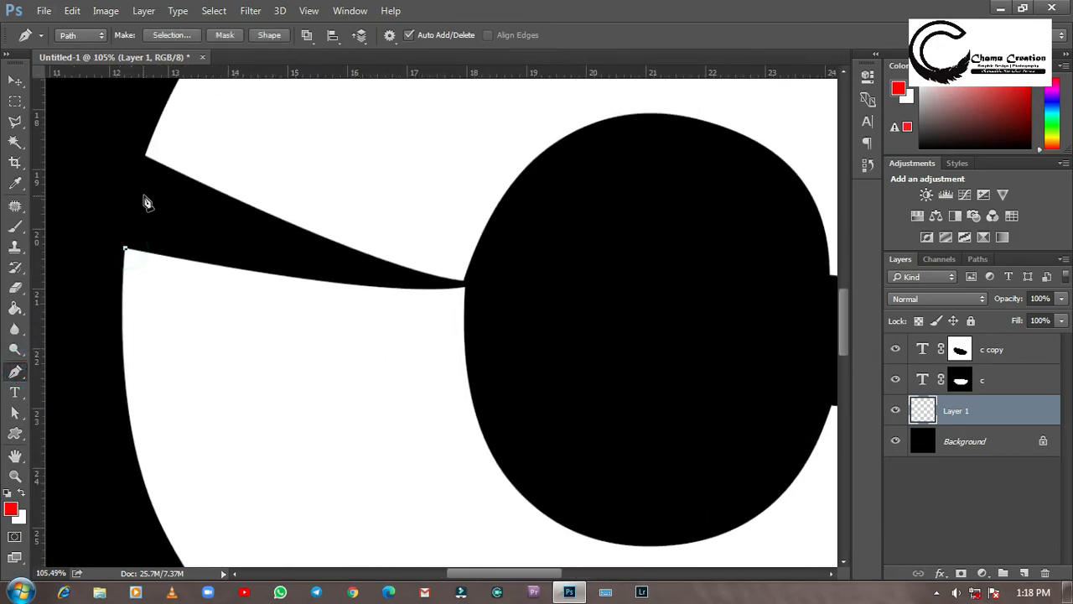
{"action": "left_click_drag", "start_coordinate": [150, 186], "coordinate": [170, 180]}
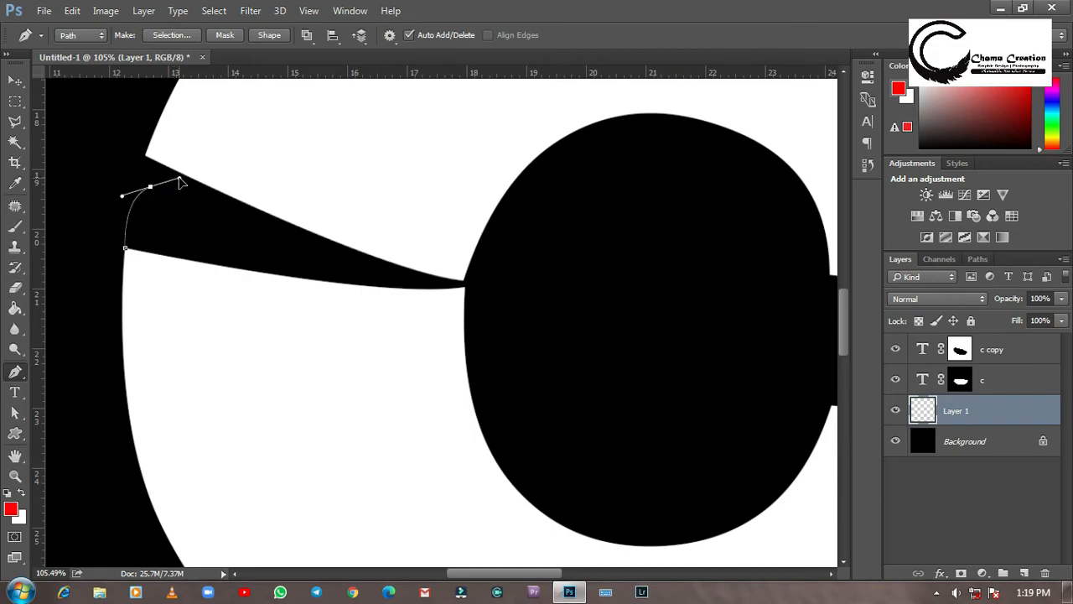
{"action": "left_click_drag", "start_coordinate": [173, 170], "coordinate": [234, 181]}
{"action": "key", "text": "ctrl+z"}
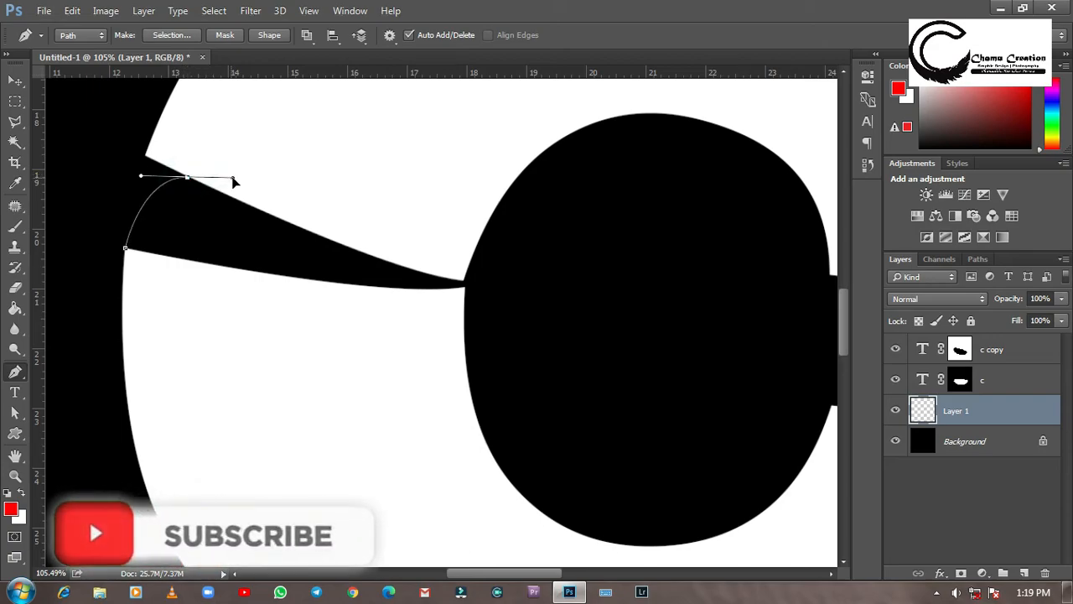
{"action": "left_click", "coordinate": [186, 177], "text": "alt"}
- Continue the path across the upper half to the gap's inner tip, then back through the lower half to close it around the gap
{"action": "left_click", "coordinate": [242, 177]}
{"action": "left_click", "coordinate": [287, 183]}
{"action": "left_click_drag", "start_coordinate": [326, 200], "coordinate": [334, 202]}
{"action": "left_click", "coordinate": [396, 218]}
{"action": "left_click_drag", "start_coordinate": [436, 223], "coordinate": [475, 241]}
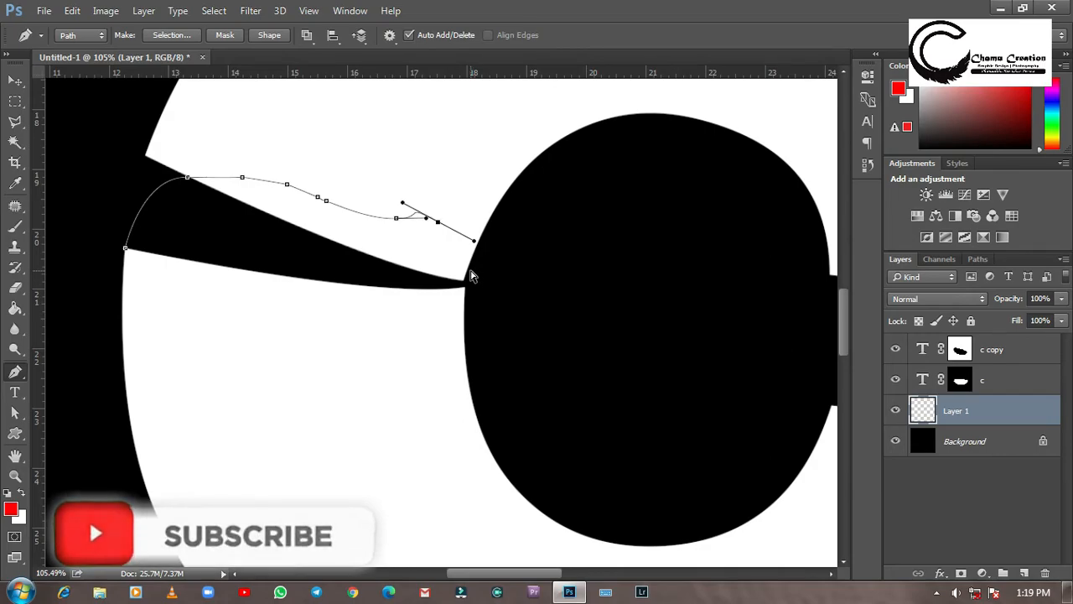
{"action": "left_click", "coordinate": [365, 223]}
{"action": "left_click", "coordinate": [376, 226]}
{"action": "left_click", "coordinate": [400, 237]}
{"action": "left_click", "coordinate": [416, 246]}
{"action": "left_click", "coordinate": [428, 252]}
{"action": "left_click", "coordinate": [436, 258]}
{"action": "left_click", "coordinate": [449, 265]}
{"action": "left_click", "coordinate": [463, 284]}
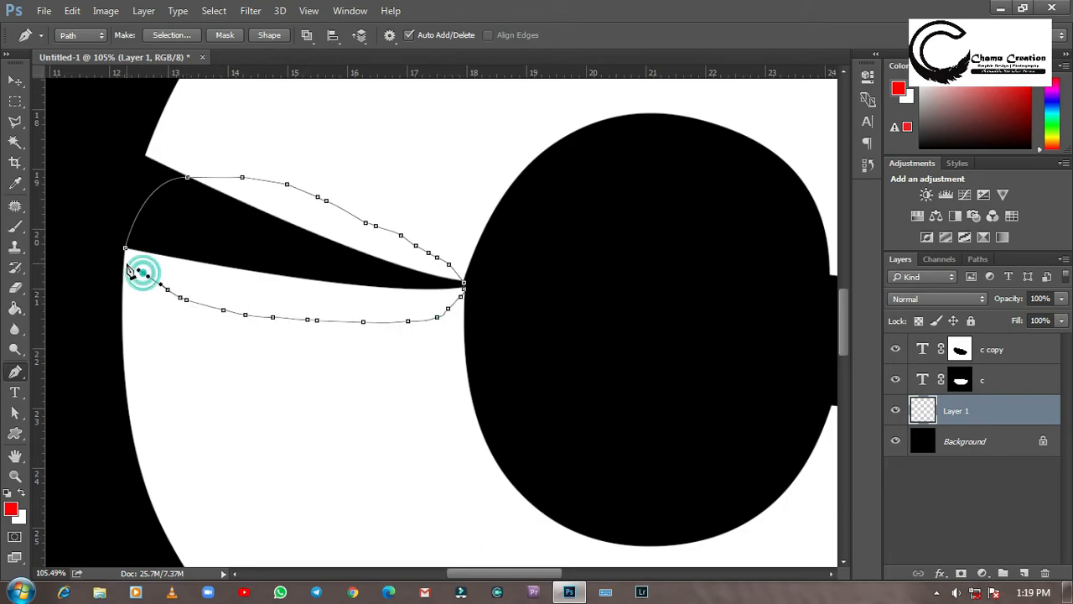
- Fill the closed path on Layer 1 with colour ff0000 in Normal mode at 100% opacity, then dismiss the path
{"action": "right_click", "coordinate": [138, 225]}
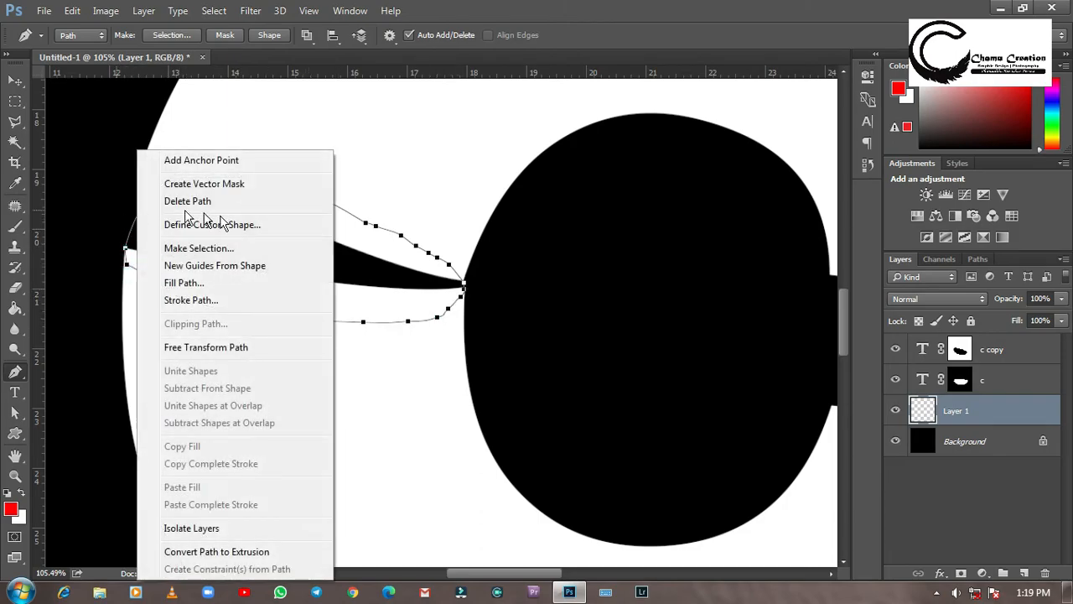
{"action": "left_click", "coordinate": [183, 282]}
{"action": "left_click_drag", "start_coordinate": [334, 267], "coordinate": [552, 202]}
{"action": "left_click", "coordinate": [512, 223]}
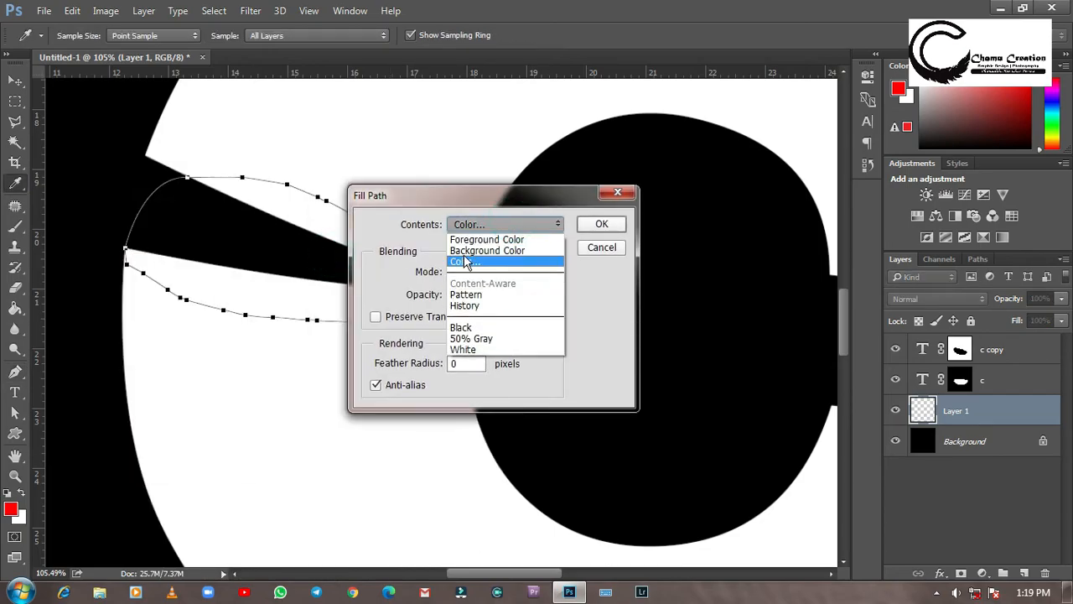
{"action": "left_click", "coordinate": [495, 222]}
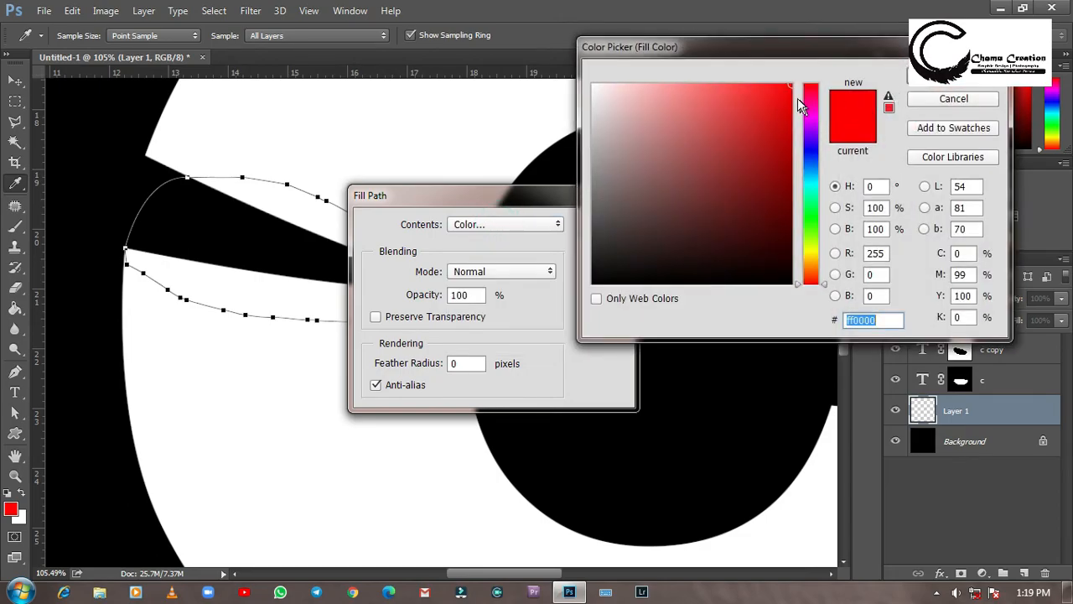
{"action": "left_click", "coordinate": [936, 83]}
{"action": "left_click", "coordinate": [612, 227]}
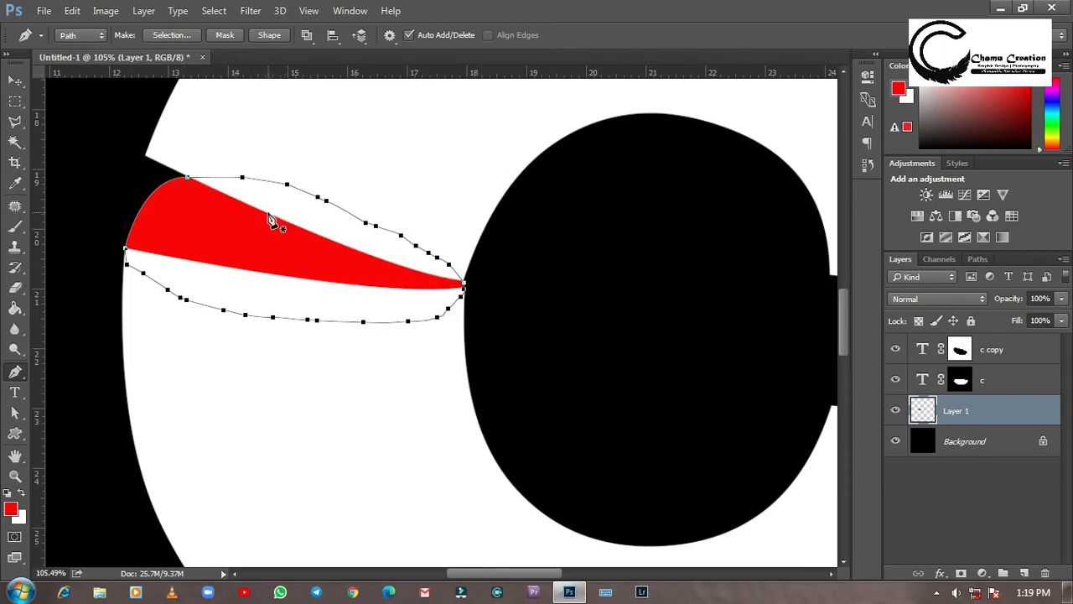
{"action": "key", "text": "Return"}
- Choose the Brush tool with a soft round tip at 500 px and 0% hardness
{"action": "scroll", "coordinate": [267, 210], "scroll_direction": "down", "scroll_amount": 5}
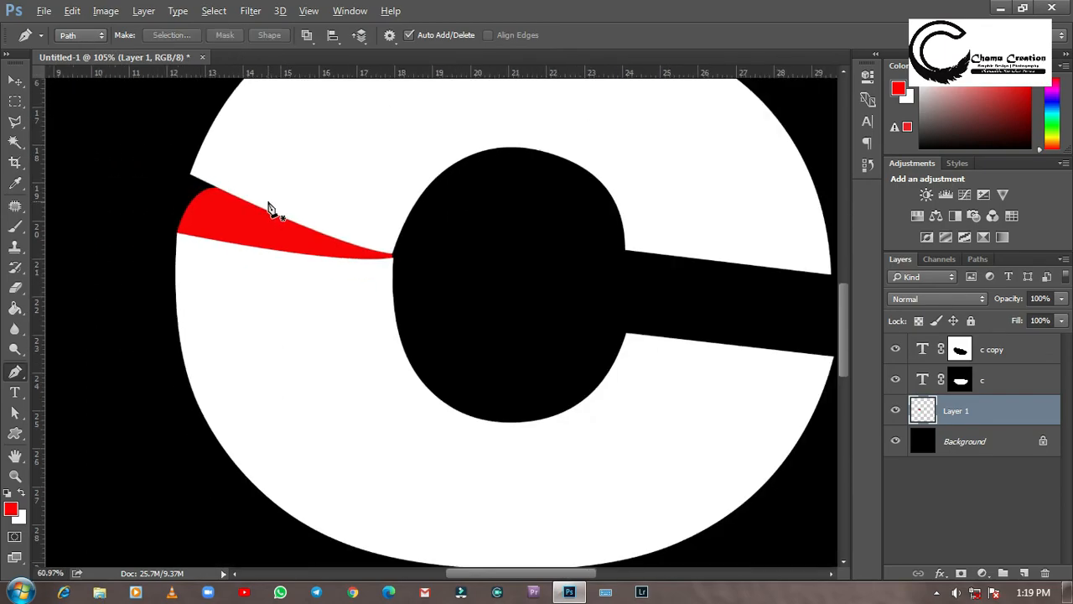
{"action": "scroll", "coordinate": [309, 230], "scroll_direction": "down", "scroll_amount": 2}
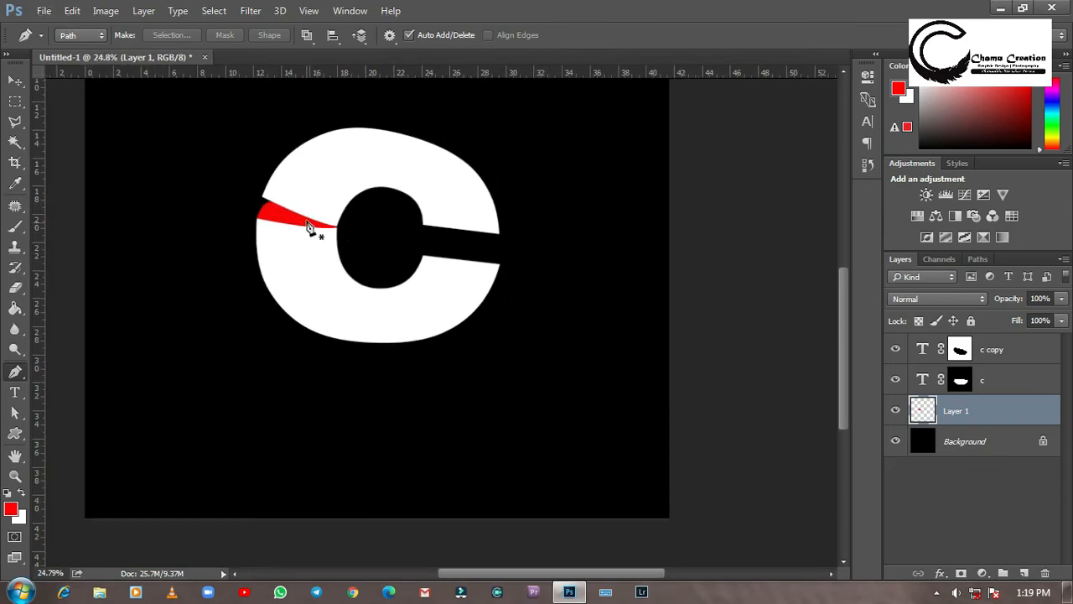
{"action": "scroll", "coordinate": [307, 222], "scroll_direction": "up", "scroll_amount": 3}
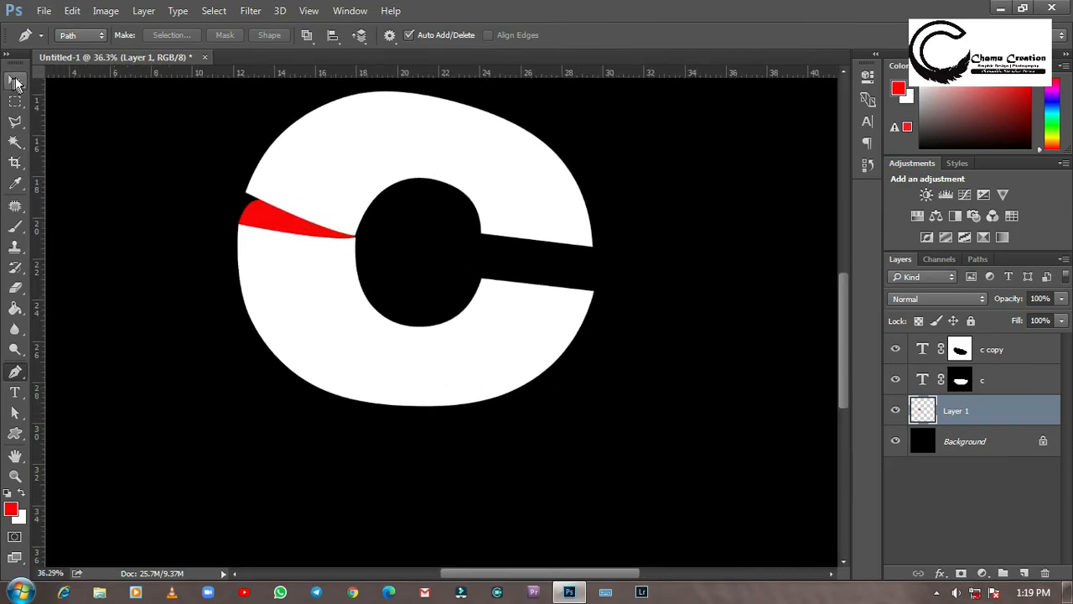
{"action": "left_click", "coordinate": [15, 80]}
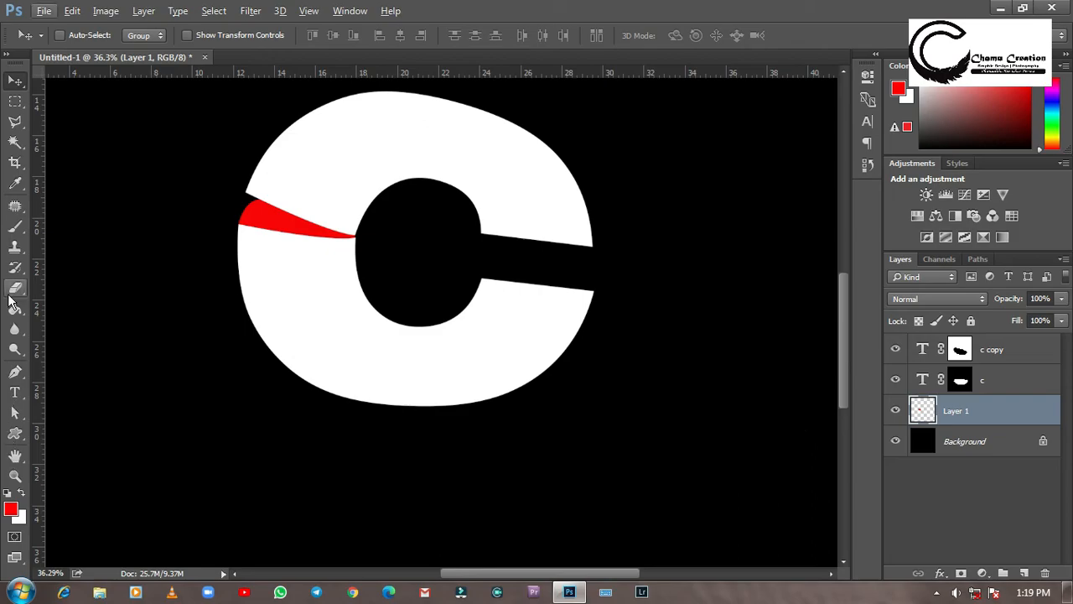
{"action": "left_click", "coordinate": [12, 228]}
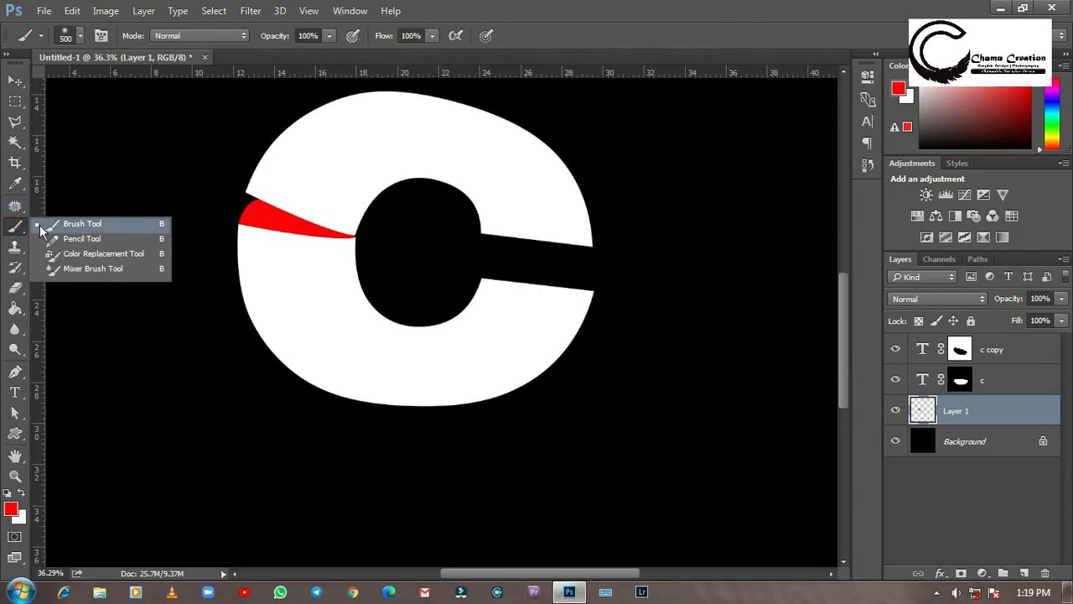
{"action": "left_click", "coordinate": [41, 224]}
{"action": "left_click", "coordinate": [80, 39]}
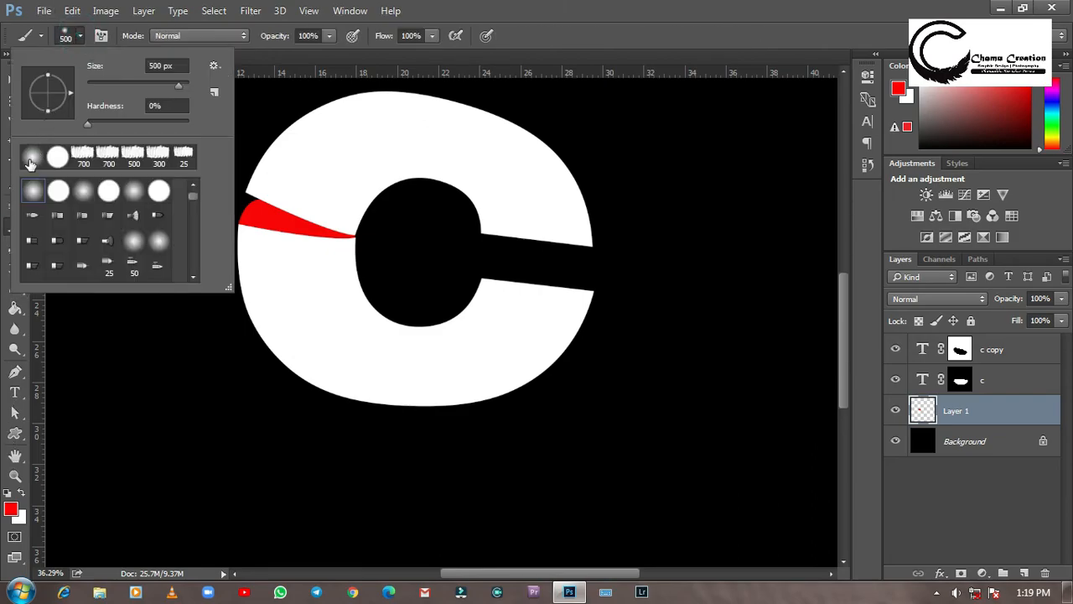
{"action": "key", "text": "Return"}
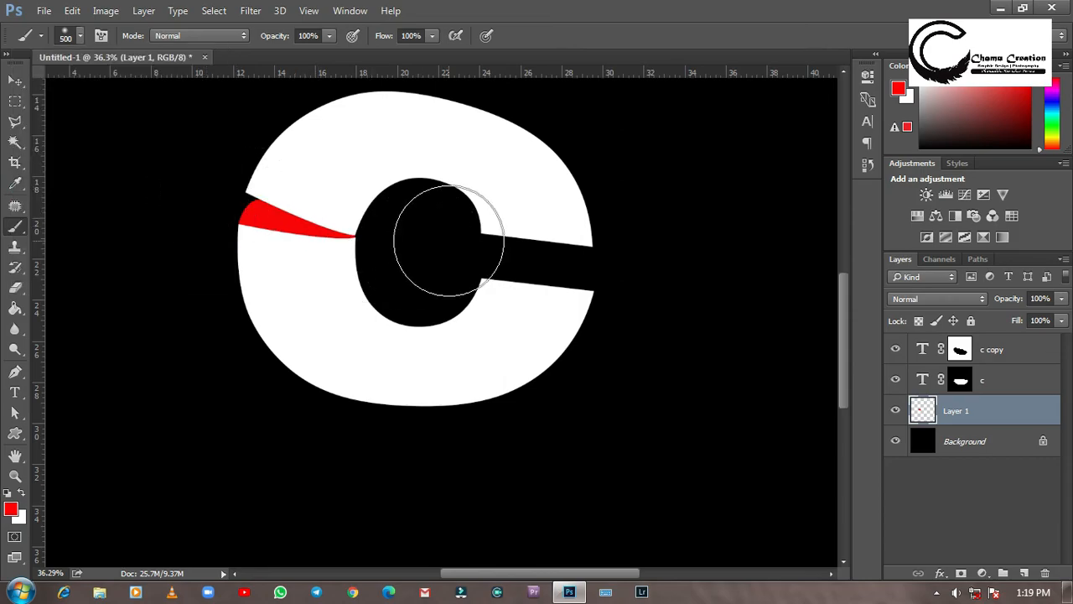
- Paint soft black shading over the inner end and upper edge of the red wedge on Layer 1
{"action": "scroll", "coordinate": [448, 239], "scroll_direction": "up", "scroll_amount": 2}
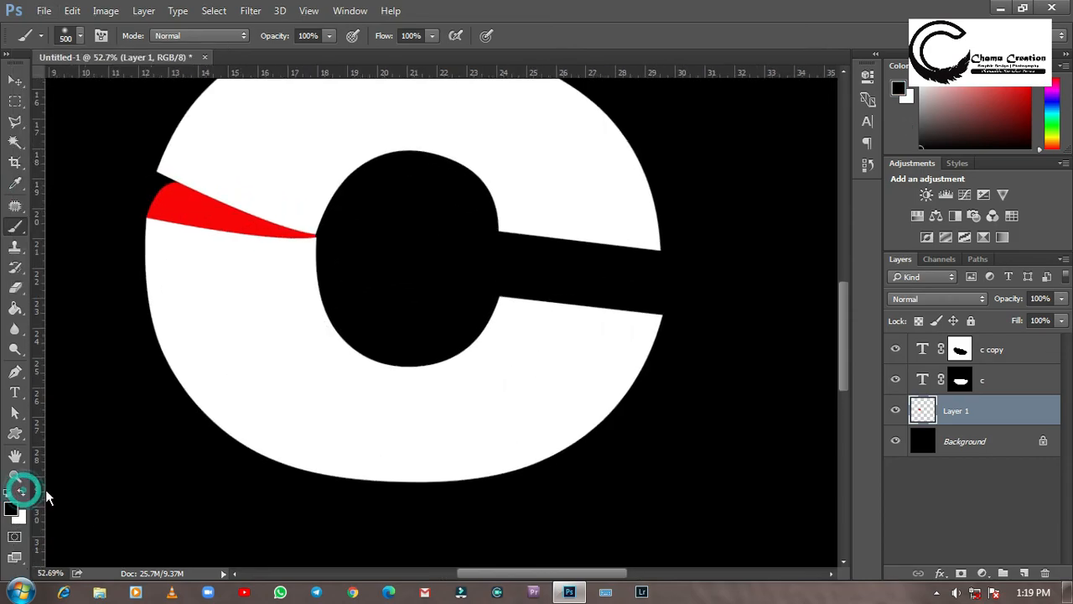
{"action": "scroll", "coordinate": [290, 310], "scroll_direction": "up", "scroll_amount": 2}
{"action": "scroll", "coordinate": [451, 210], "scroll_direction": "up", "scroll_amount": 1}
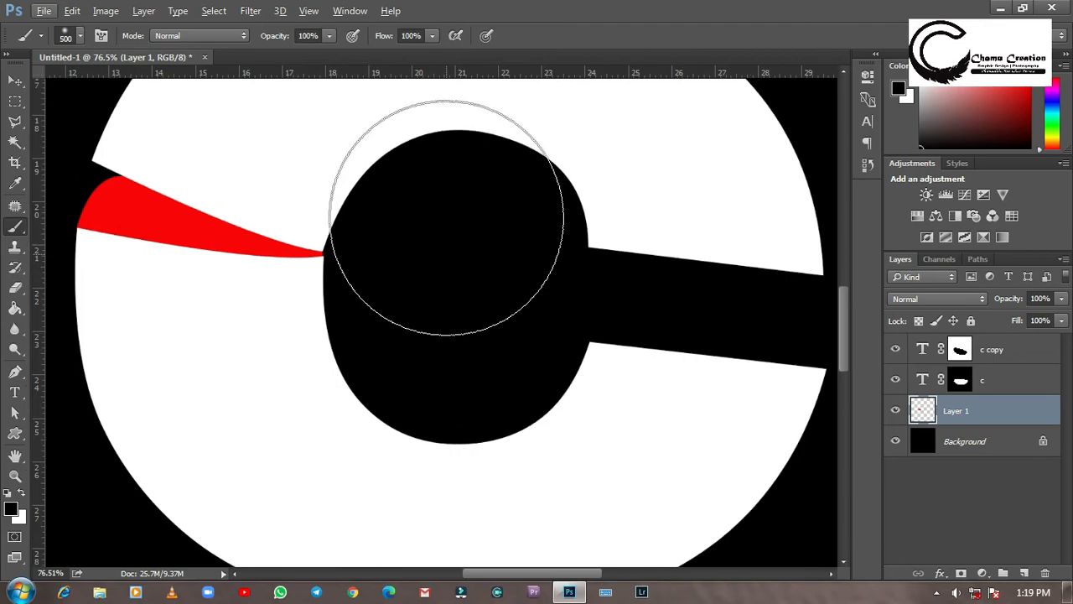
{"action": "left_click", "coordinate": [371, 194]}
{"action": "left_click", "coordinate": [342, 182]}
{"action": "left_click", "coordinate": [371, 225]}
{"action": "mouse_move", "coordinate": [281, 163]}
{"action": "left_mouse_down"}
{"action": "mouse_move", "coordinate": [175, 110]}
{"action": "mouse_move", "coordinate": [278, 127]}
{"action": "mouse_move", "coordinate": [400, 216]}
{"action": "mouse_move", "coordinate": [335, 168]}
{"action": "left_mouse_up"}
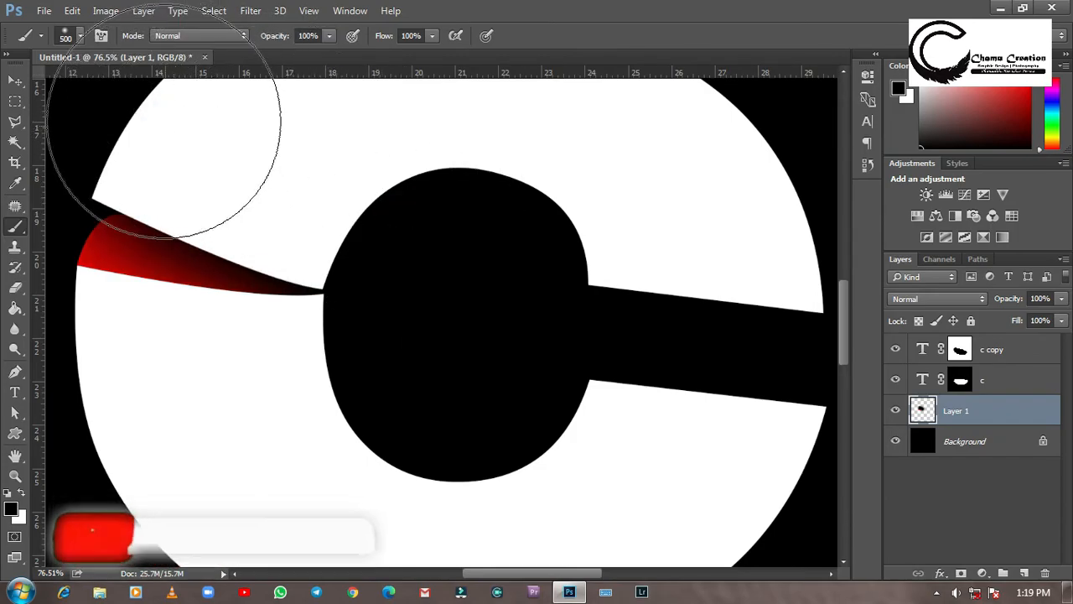
- Examine the split letter c and its shaded red fold against the whole canvas
{"action": "scroll", "coordinate": [471, 218], "scroll_direction": "down", "scroll_amount": 3}
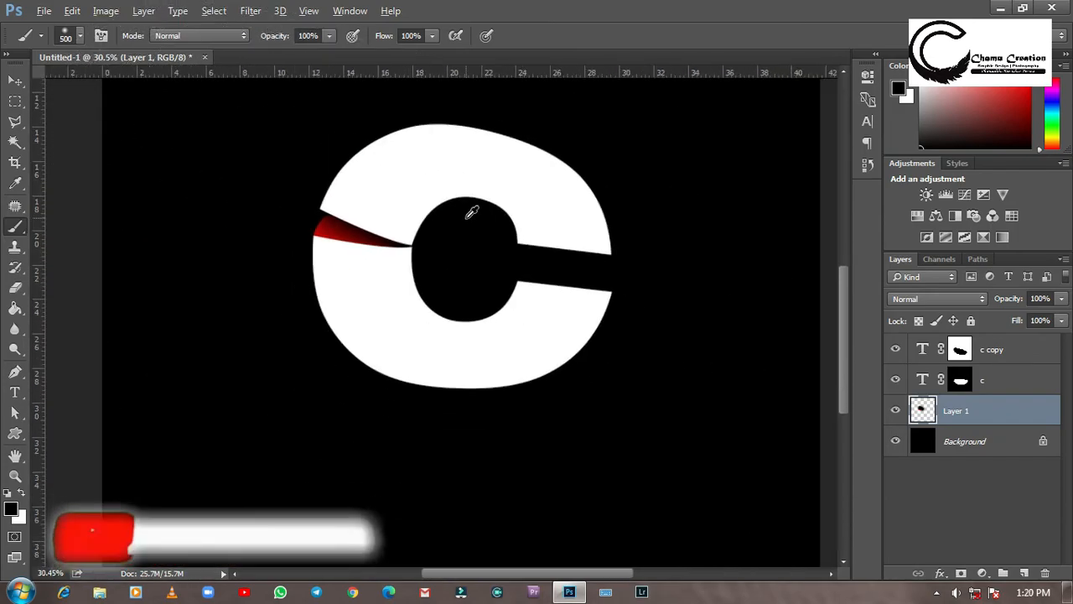
{"action": "scroll", "coordinate": [471, 214], "scroll_direction": "down", "scroll_amount": 3}
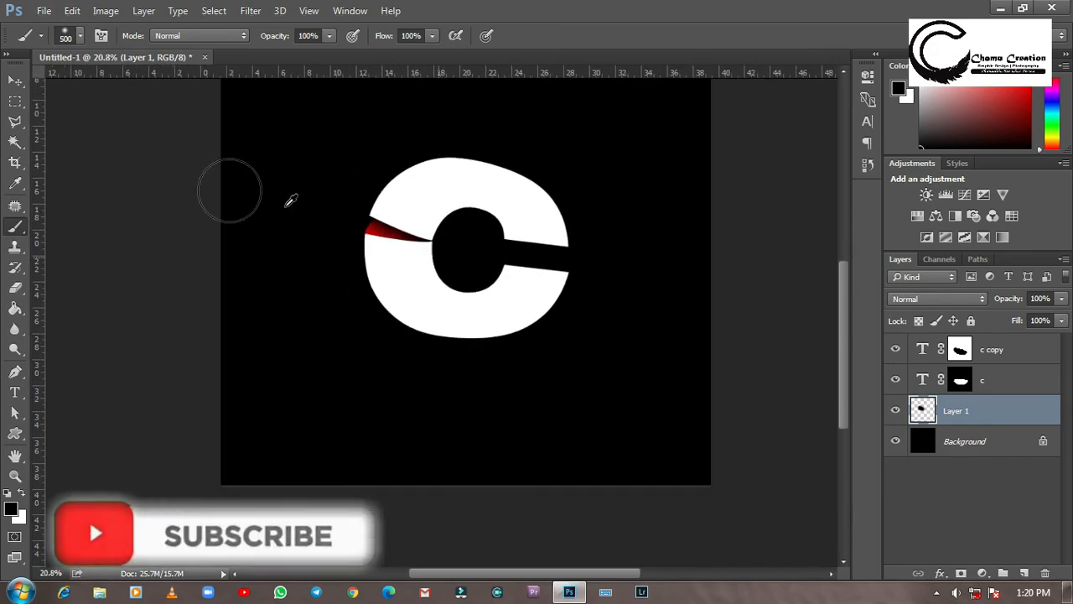
{"action": "key", "text": "v"}
{"action": "scroll", "coordinate": [444, 266], "scroll_direction": "up", "scroll_amount": 1}
{"action": "scroll", "coordinate": [453, 264], "scroll_direction": "down", "scroll_amount": 1}
{"action": "scroll", "coordinate": [451, 265], "scroll_direction": "up", "scroll_amount": 1}
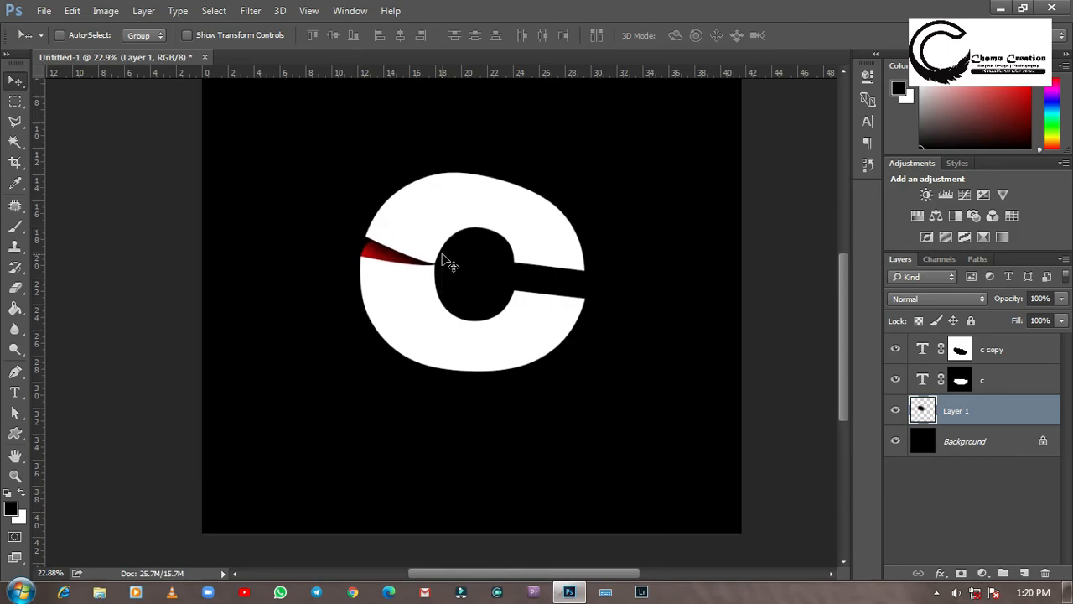
{"action": "scroll", "coordinate": [451, 262], "scroll_direction": "up", "scroll_amount": 1}
{"action": "scroll", "coordinate": [522, 279], "scroll_direction": "down", "scroll_amount": 1}
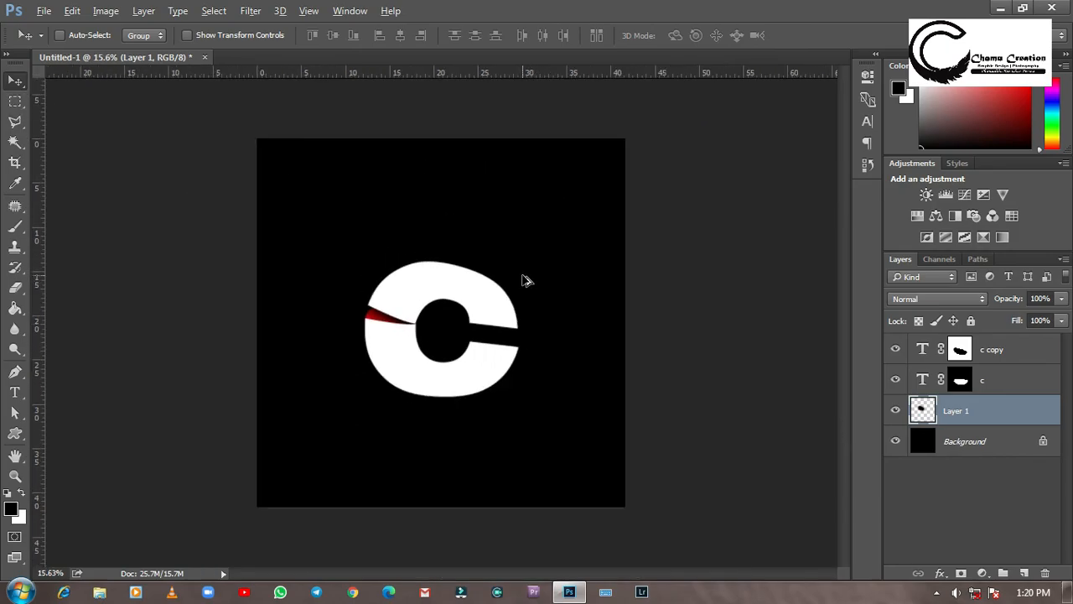
{"action": "scroll", "coordinate": [521, 279], "scroll_direction": "up", "scroll_amount": 1}
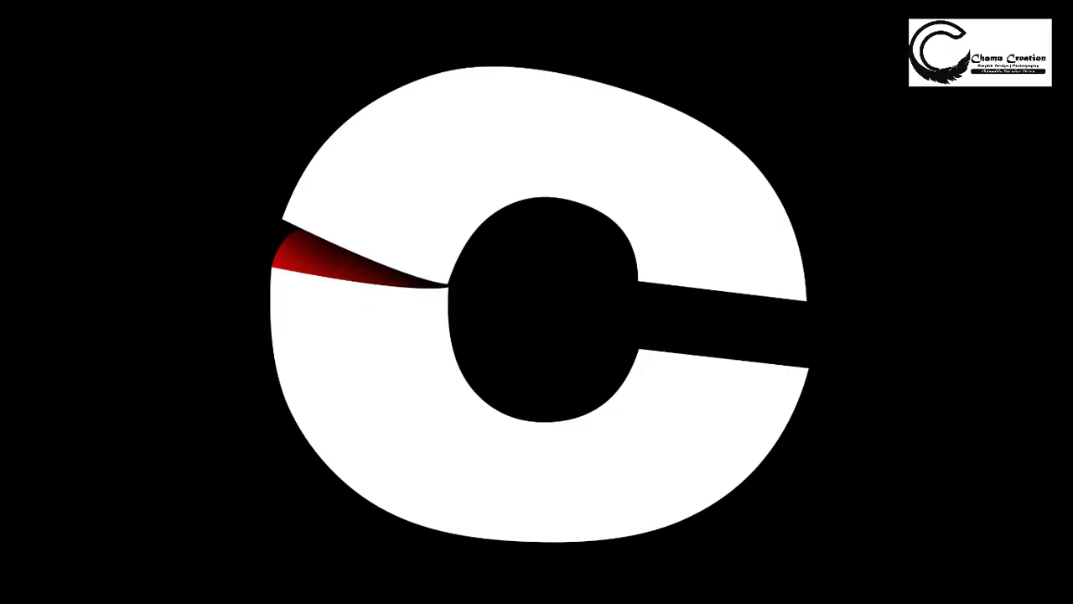